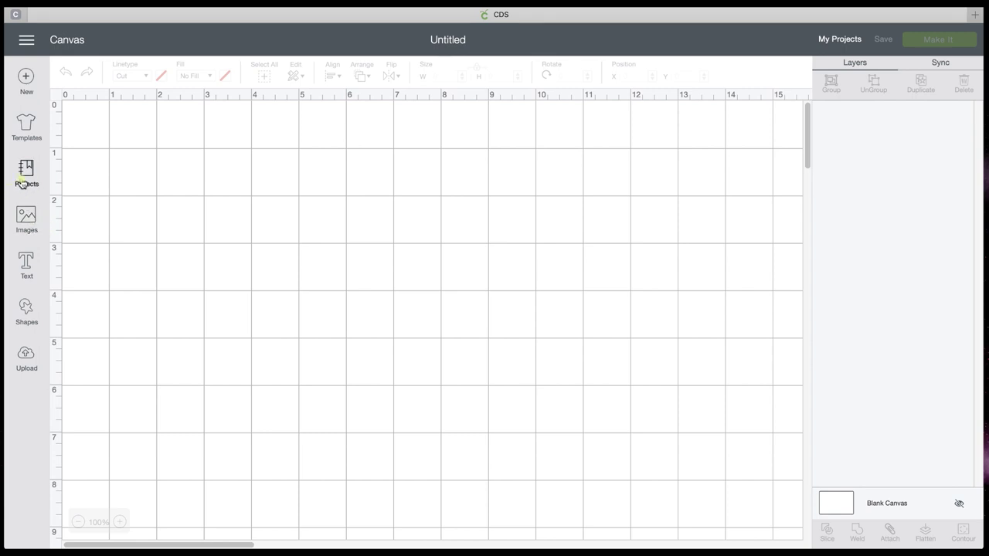
Step: Try to search the image library for "bobber"
{"action": "left_click", "coordinate": [26, 215]}
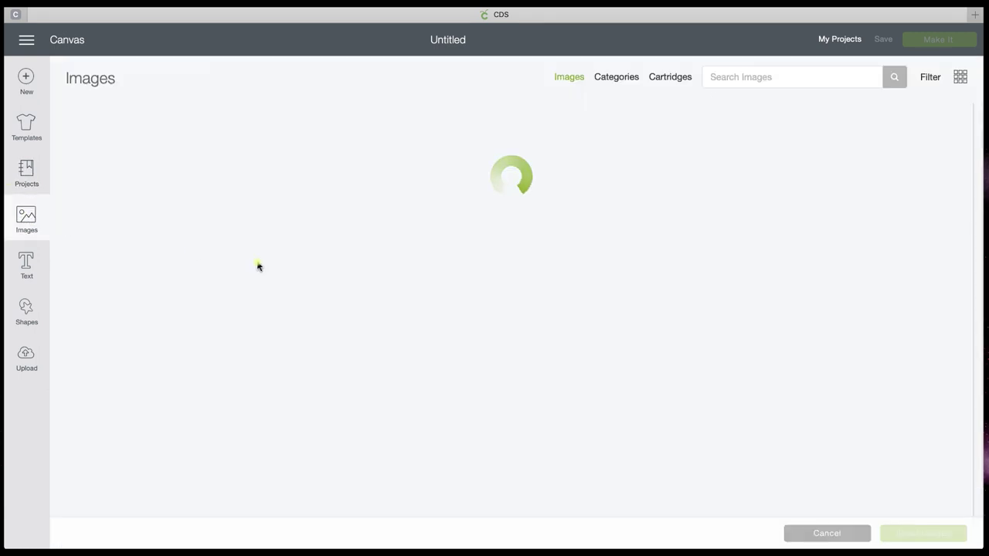
{"action": "left_click", "coordinate": [723, 77]}
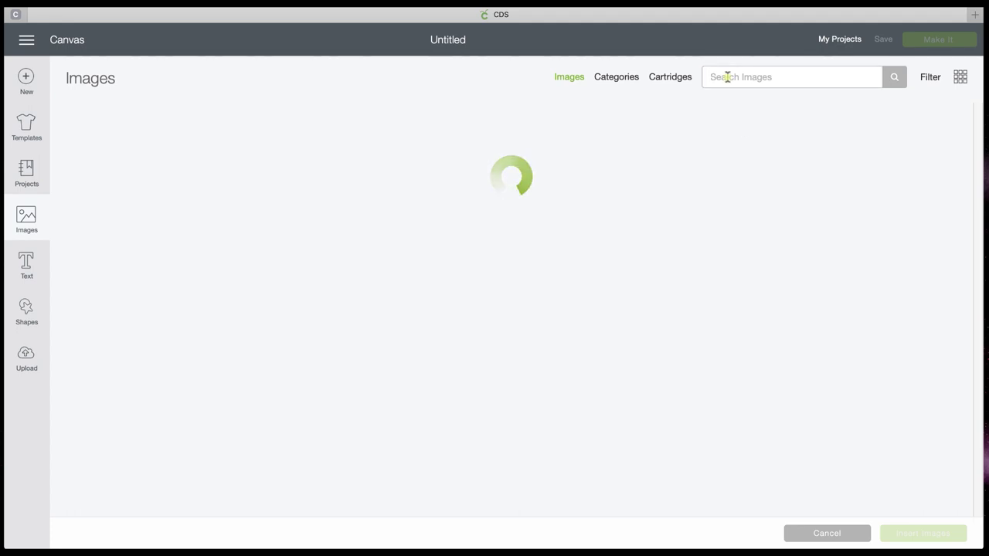
{"action": "type", "text": "bobber"}
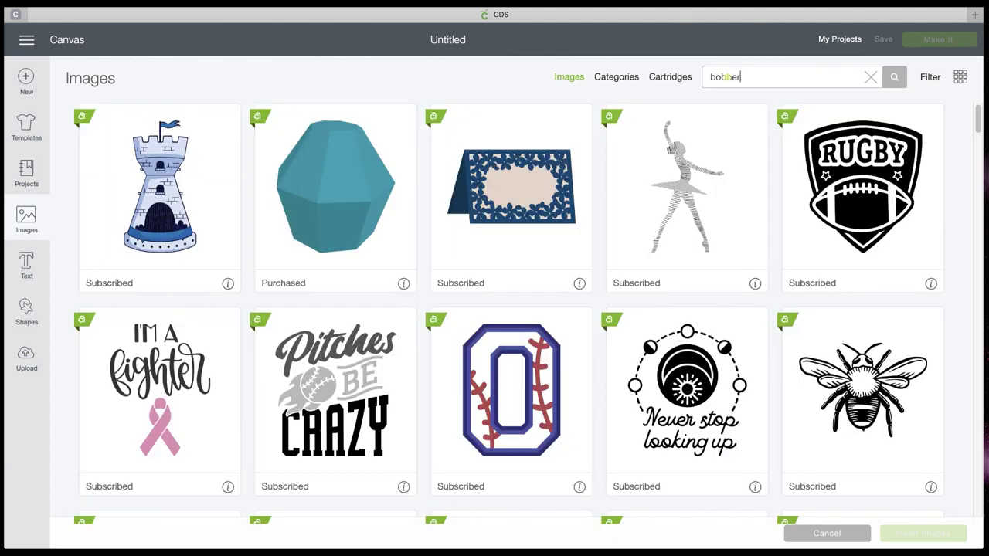
{"action": "key", "text": "Return"}
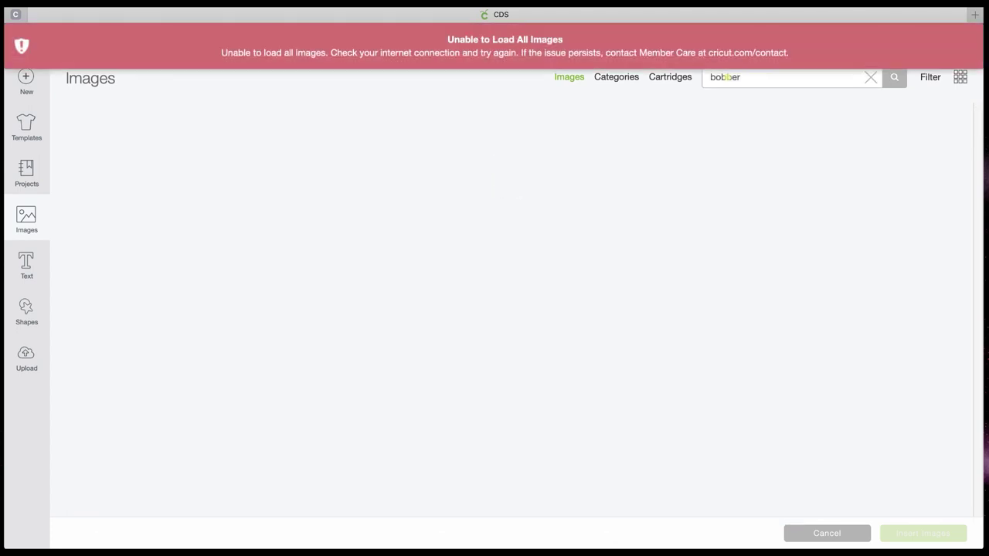
{"action": "left_click", "coordinate": [661, 54]}
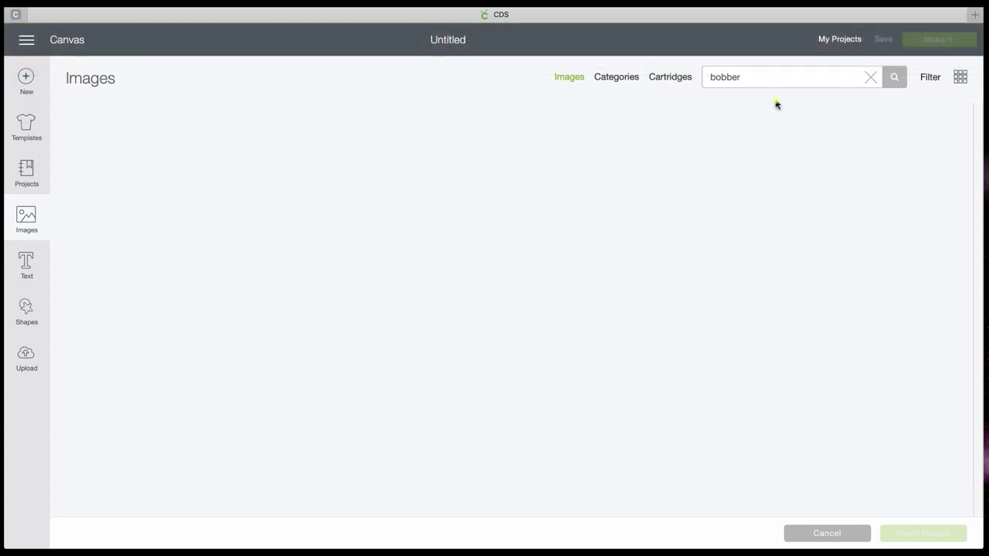
{"action": "left_click", "coordinate": [892, 78]}
{"action": "left_click", "coordinate": [27, 83]}
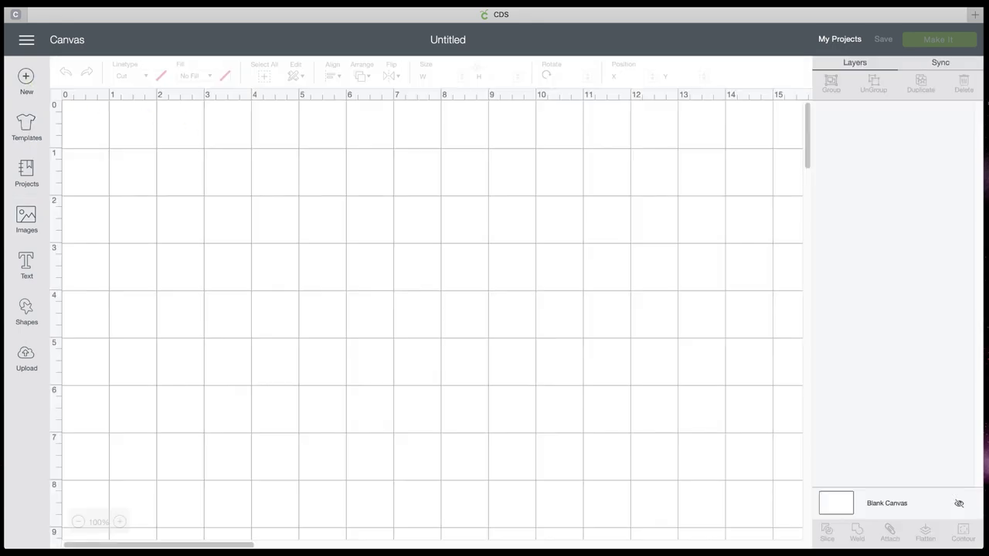
Step: Search the image library for "bobber" and insert the red and cream bobber on a gray oval
{"action": "left_click", "coordinate": [31, 218]}
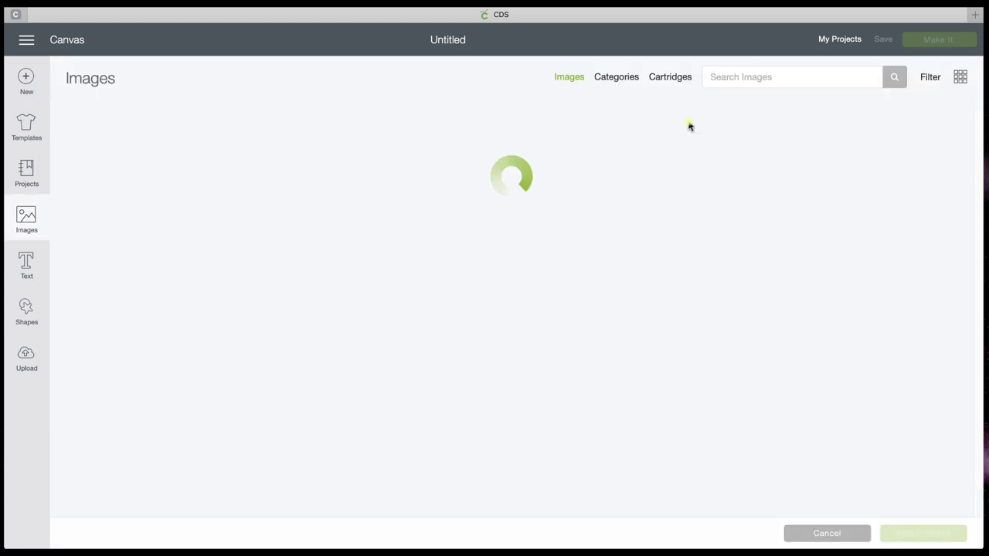
{"action": "left_click", "coordinate": [757, 81]}
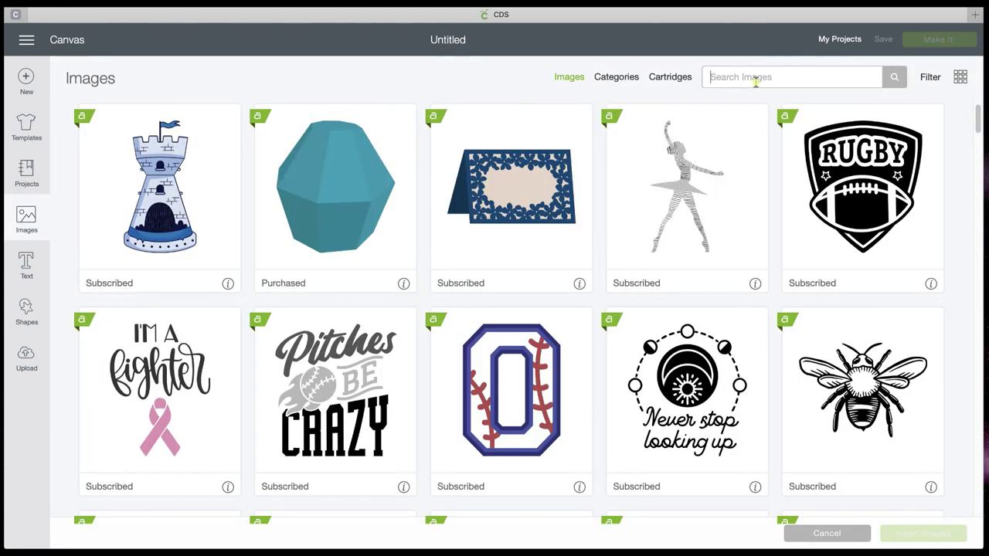
{"action": "type", "text": "bobber"}
{"action": "key", "text": "Return"}
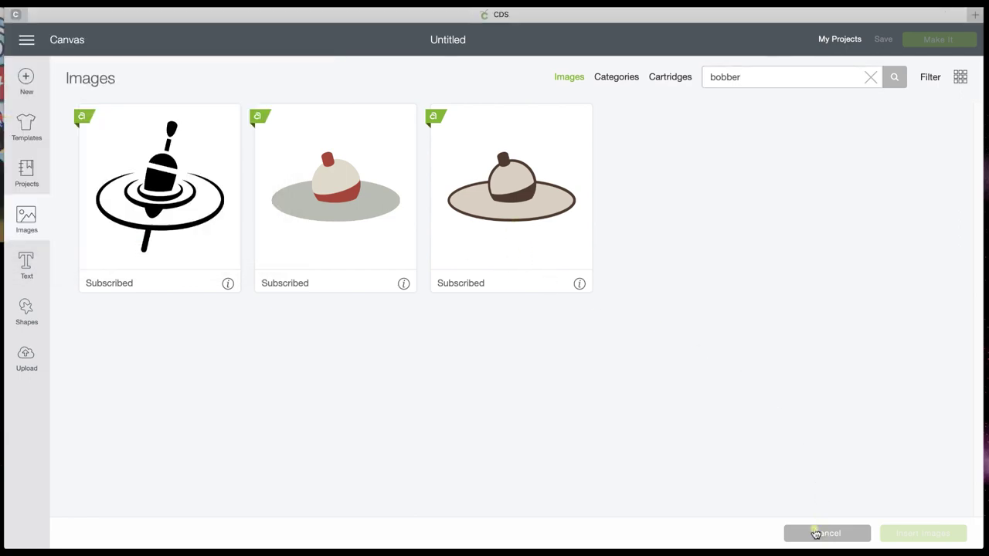
{"action": "left_click", "coordinate": [347, 192]}
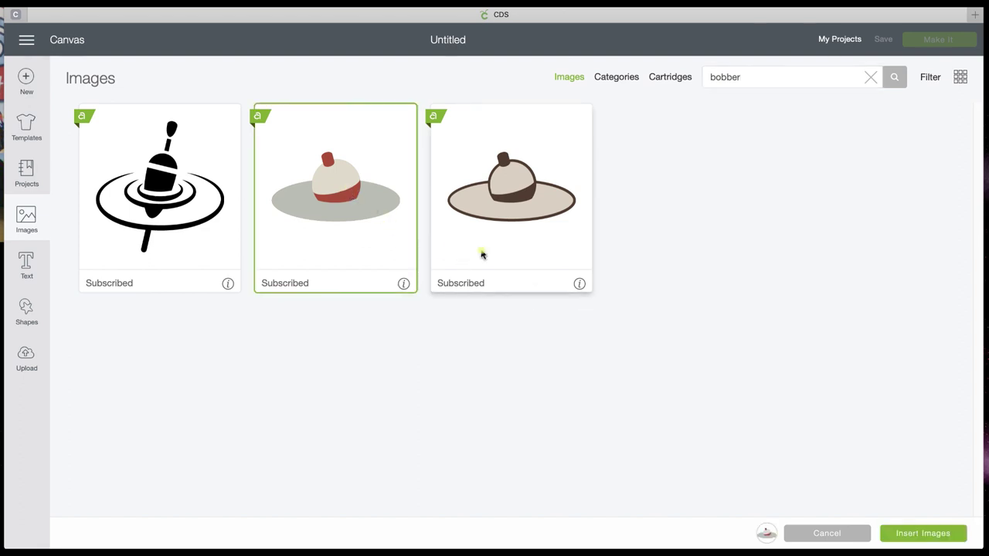
{"action": "left_click", "coordinate": [926, 532]}
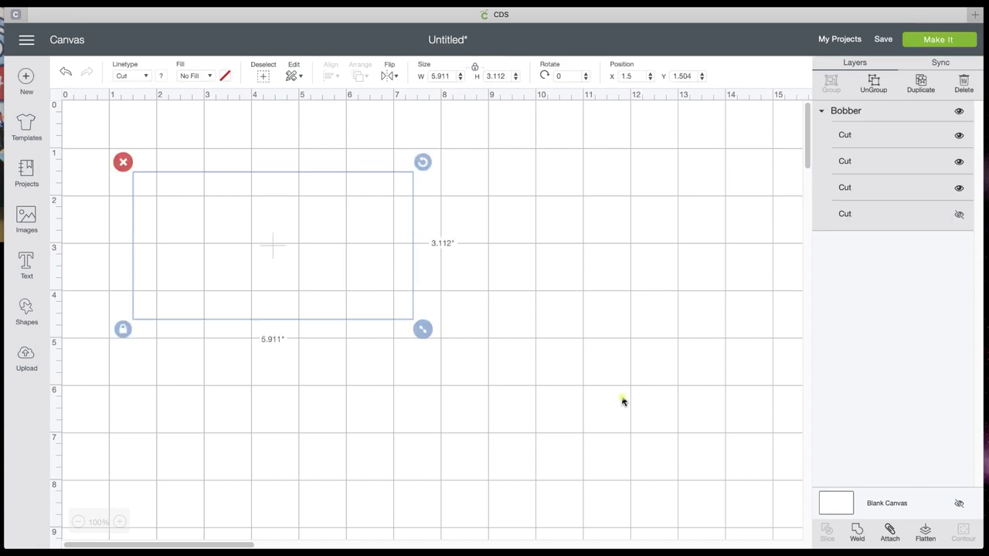
Step: Ungroup the inserted bobber, move the cream dome clear, and reposition the red layer partly behind the gray layer
{"action": "left_click_drag", "start_coordinate": [351, 295], "coordinate": [403, 306]}
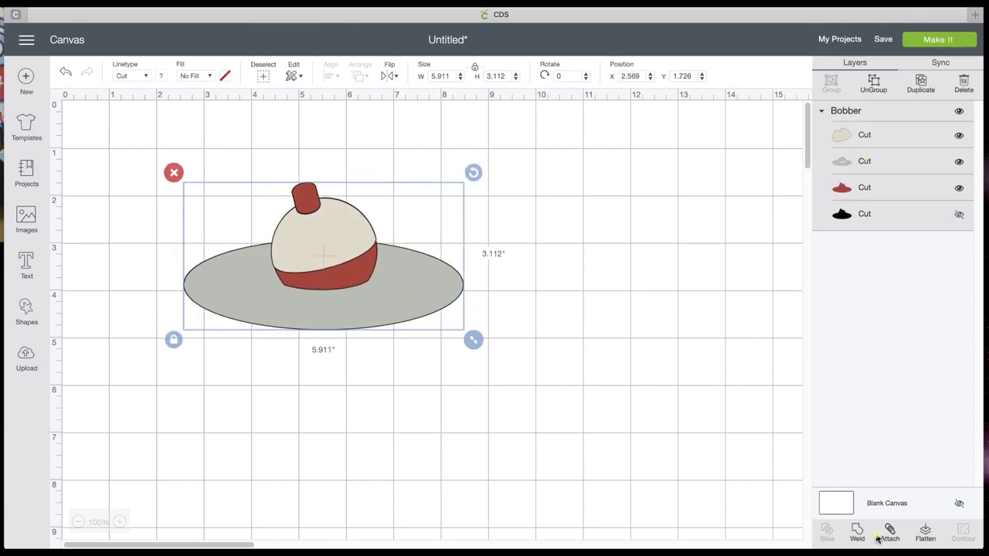
{"action": "left_click", "coordinate": [868, 90]}
{"action": "left_click", "coordinate": [488, 228]}
{"action": "left_click_drag", "start_coordinate": [325, 223], "coordinate": [509, 186]}
{"action": "left_click_drag", "start_coordinate": [309, 201], "coordinate": [564, 264]}
{"action": "left_click", "coordinate": [331, 239]}
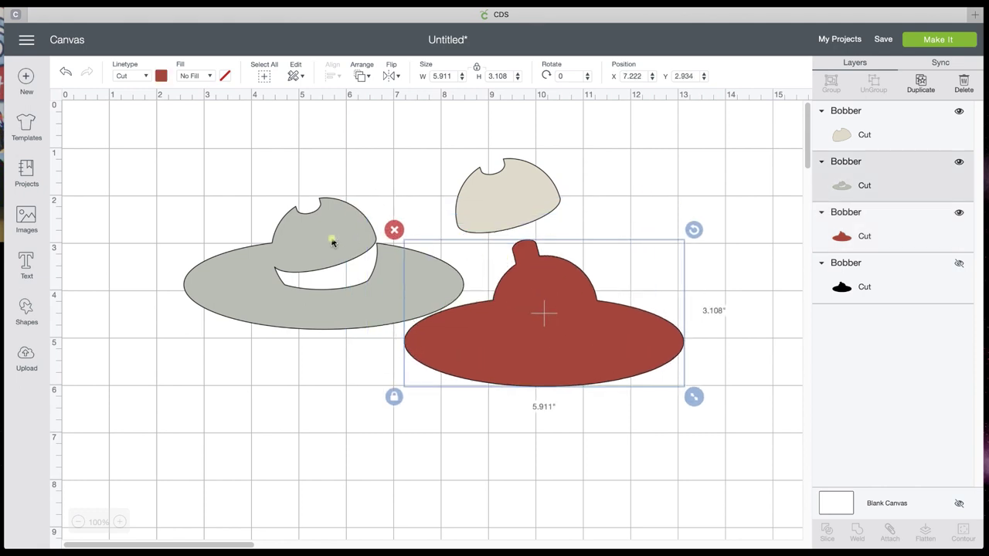
{"action": "left_click_drag", "start_coordinate": [514, 315], "coordinate": [332, 278]}
{"action": "left_click", "coordinate": [334, 244]}
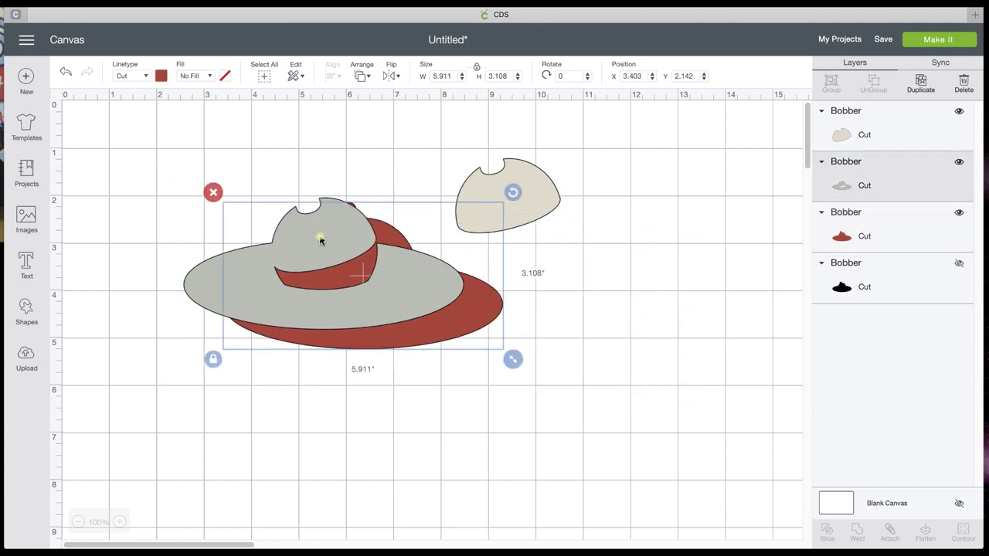
{"action": "key", "text": "Delete"}
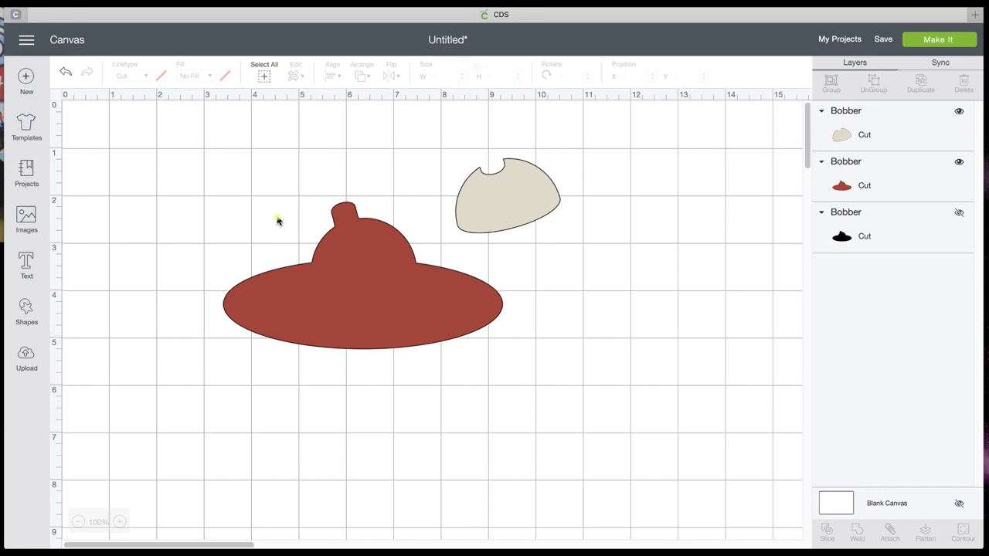
{"action": "left_click", "coordinate": [66, 71]}
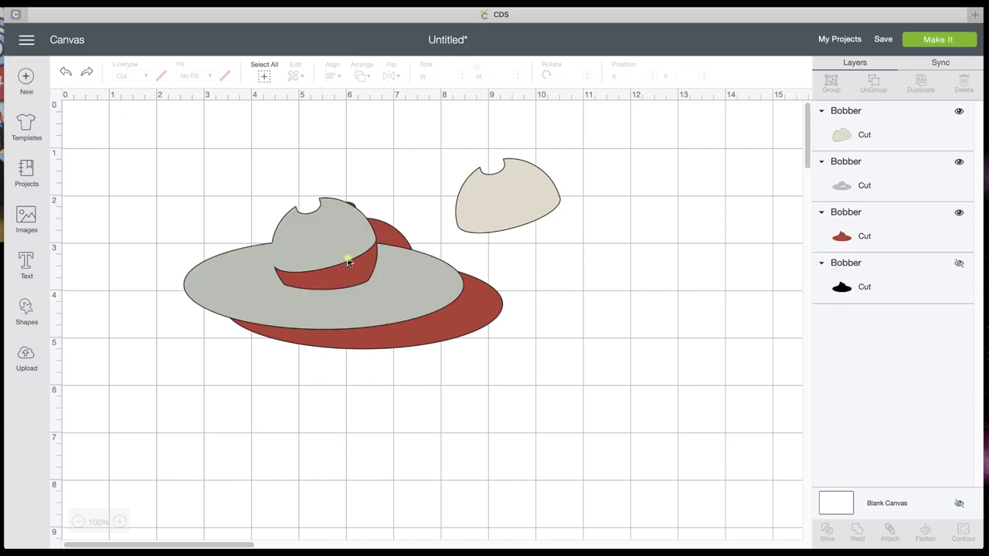
Step: Move the gray layer so its outline matches the red layer beneath, leaving the red cap and lower band exposed
{"action": "left_click_drag", "start_coordinate": [331, 256], "coordinate": [358, 261]}
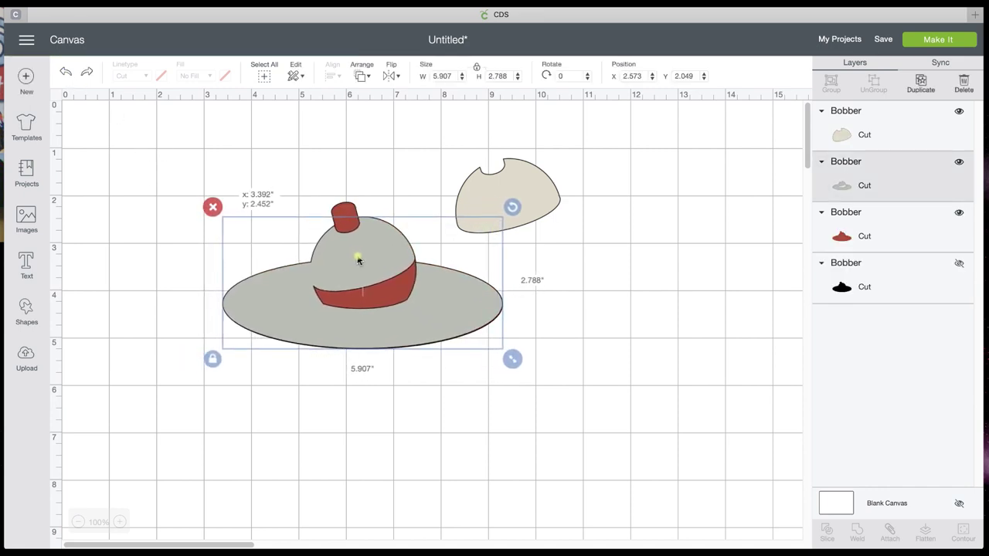
{"action": "left_click_drag", "start_coordinate": [297, 167], "coordinate": [372, 286]}
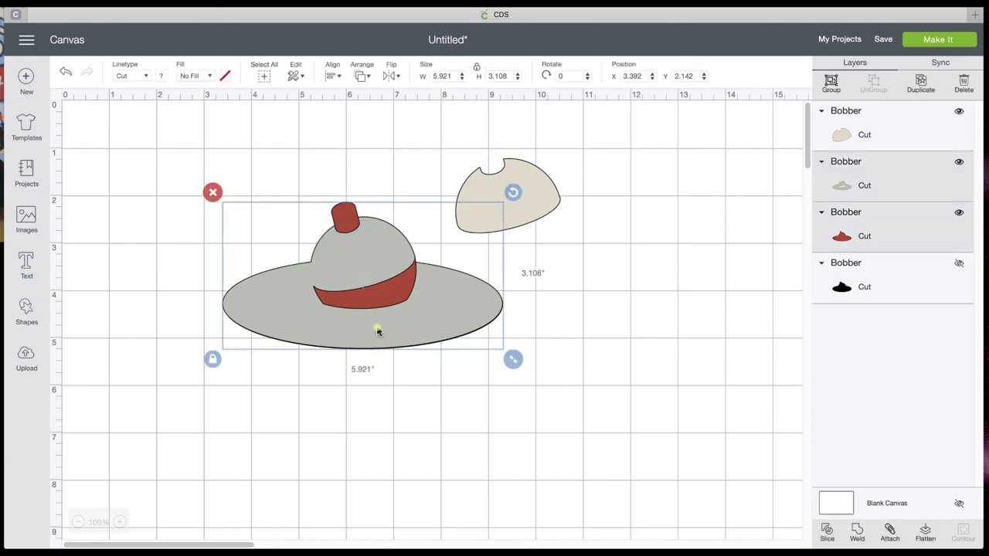
{"action": "left_click", "coordinate": [334, 76]}
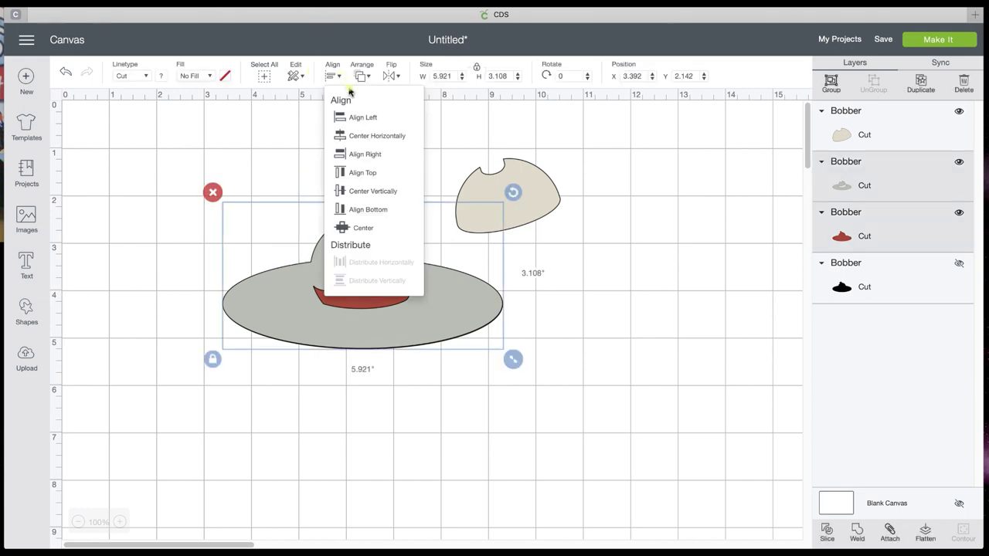
{"action": "left_click", "coordinate": [375, 229]}
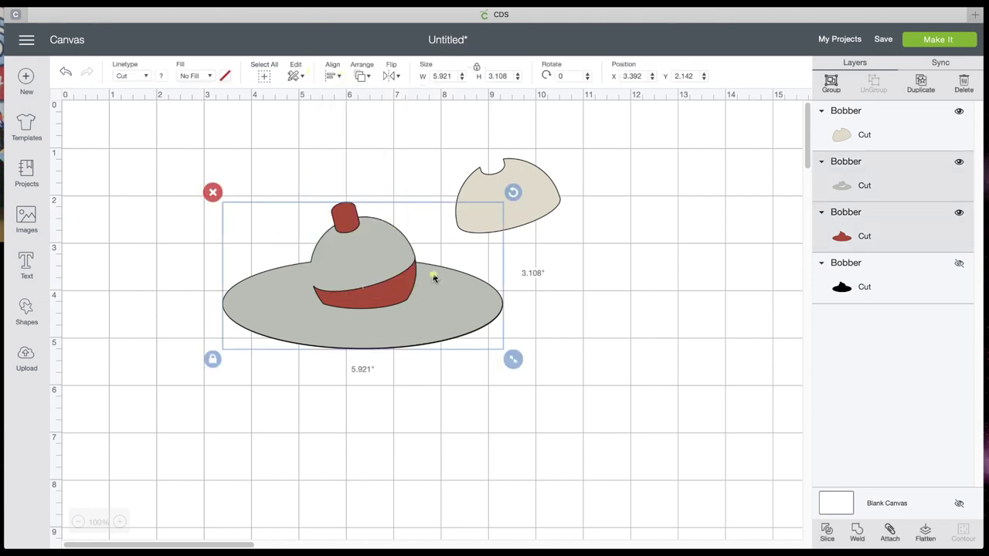
{"action": "left_click", "coordinate": [616, 334]}
{"action": "left_click_drag", "start_coordinate": [424, 317], "coordinate": [425, 325]}
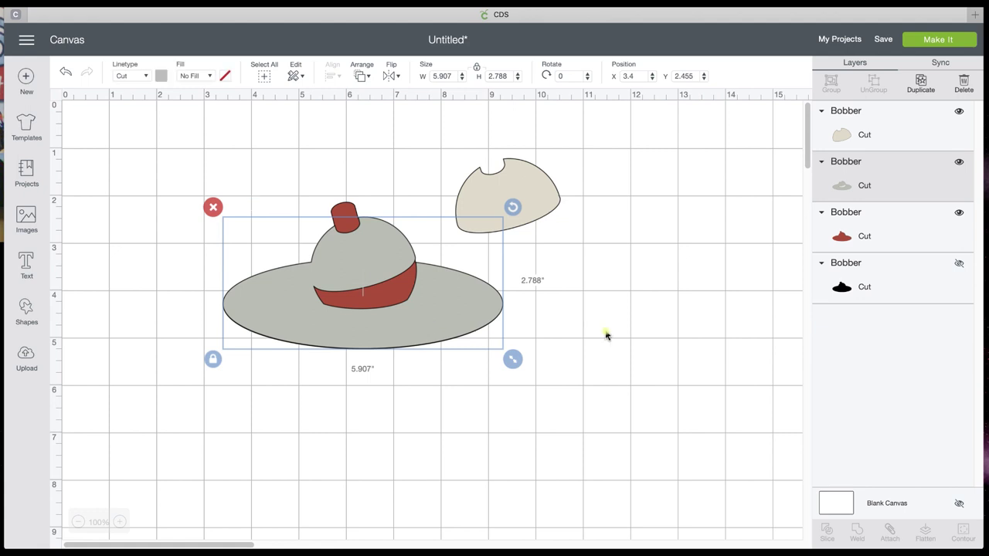
Step: Slice the overlapping gray and red layers and move the resulting red cap and band pieces clear of the rest
{"action": "left_click", "coordinate": [602, 338]}
{"action": "left_click_drag", "start_coordinate": [543, 353], "coordinate": [309, 280]}
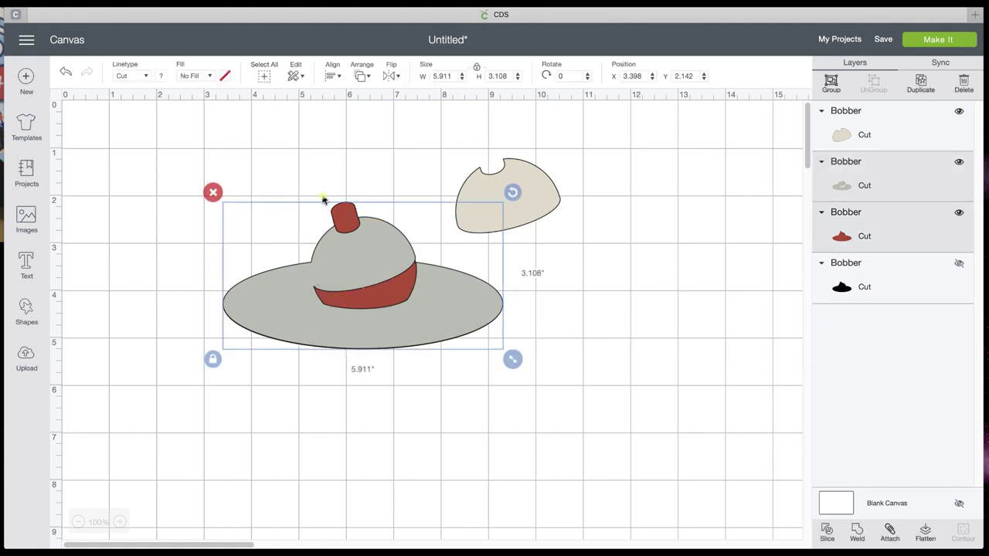
{"action": "left_click", "coordinate": [826, 533]}
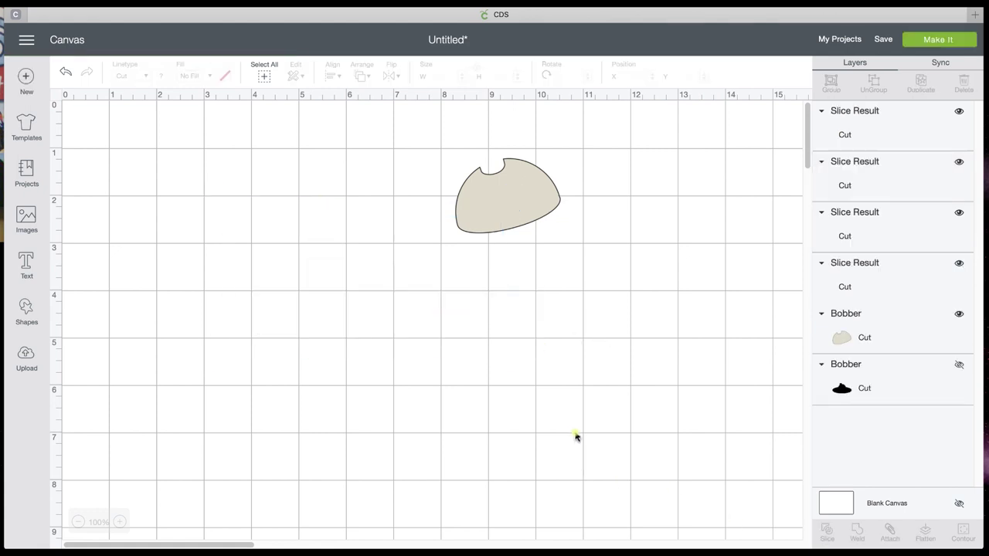
{"action": "left_click_drag", "start_coordinate": [350, 214], "coordinate": [259, 151]}
Step: Delete the leftover gray shape, the thin outline sliver and the large red shape from the slice results
{"action": "left_click", "coordinate": [443, 304]}
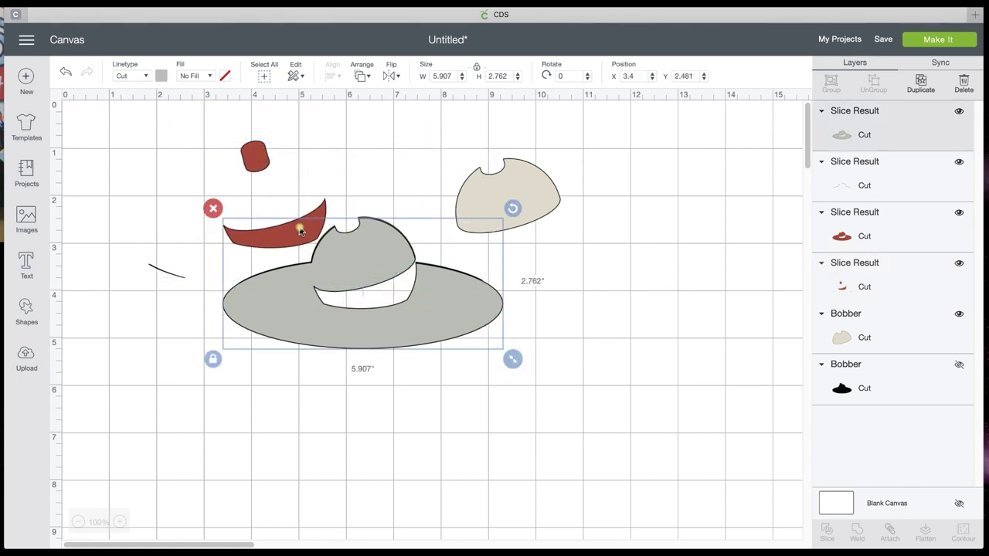
{"action": "left_click", "coordinate": [212, 207]}
{"action": "left_click", "coordinate": [357, 258]}
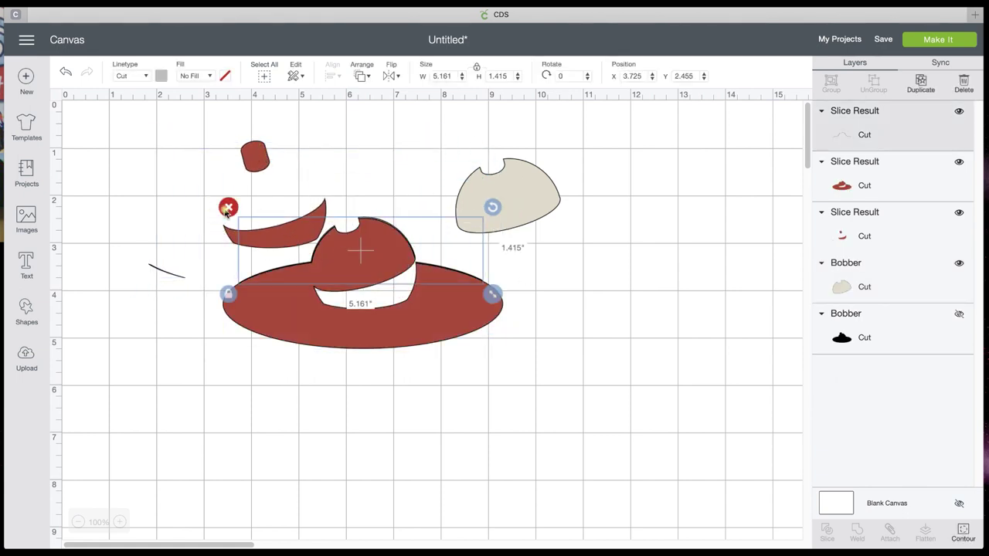
{"action": "left_click", "coordinate": [227, 208]}
{"action": "left_click", "coordinate": [329, 265]}
{"action": "left_click", "coordinate": [212, 208]}
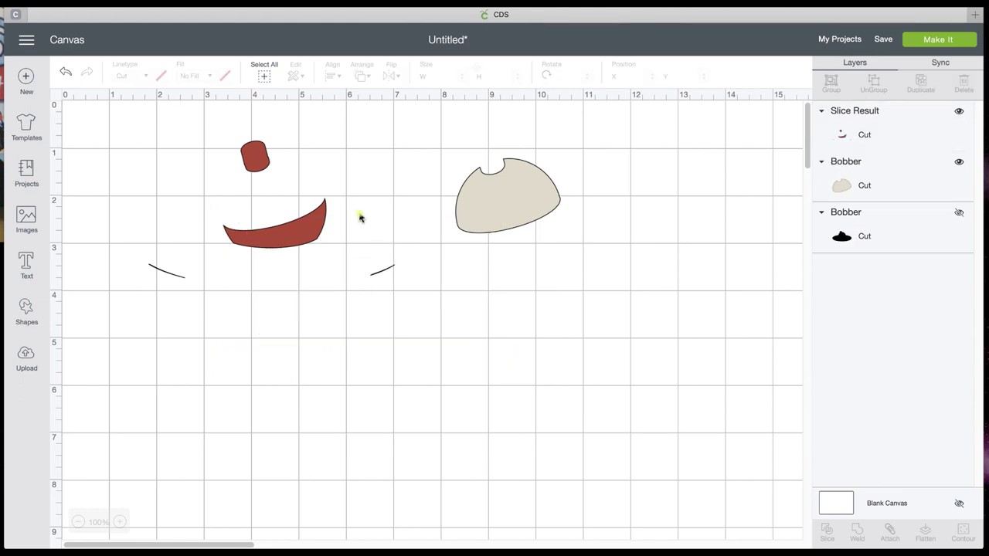
Step: Hide the crescent and two sliver contours of the red slice result, then fit the remaining cap into the cream dome's notch
{"action": "left_click", "coordinate": [263, 236]}
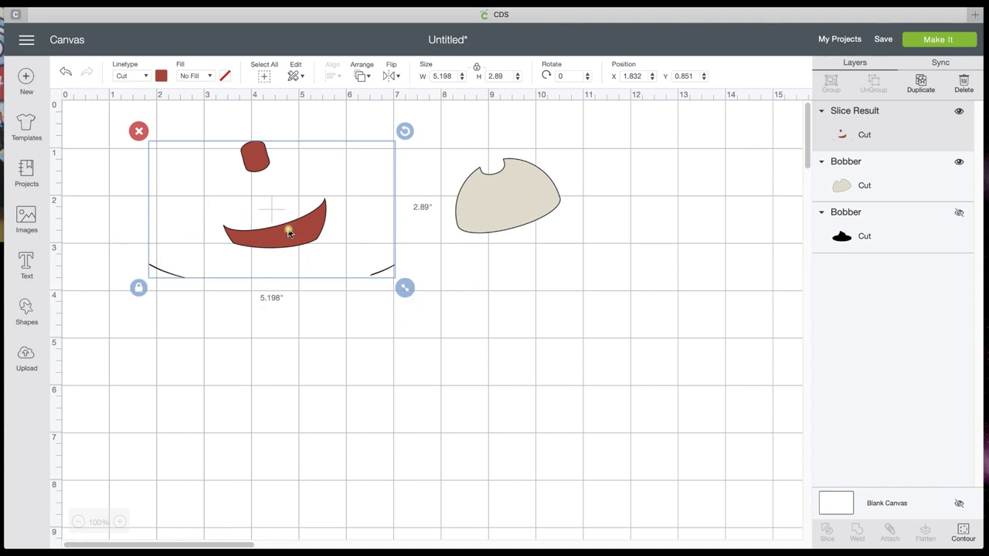
{"action": "left_click", "coordinate": [963, 531]}
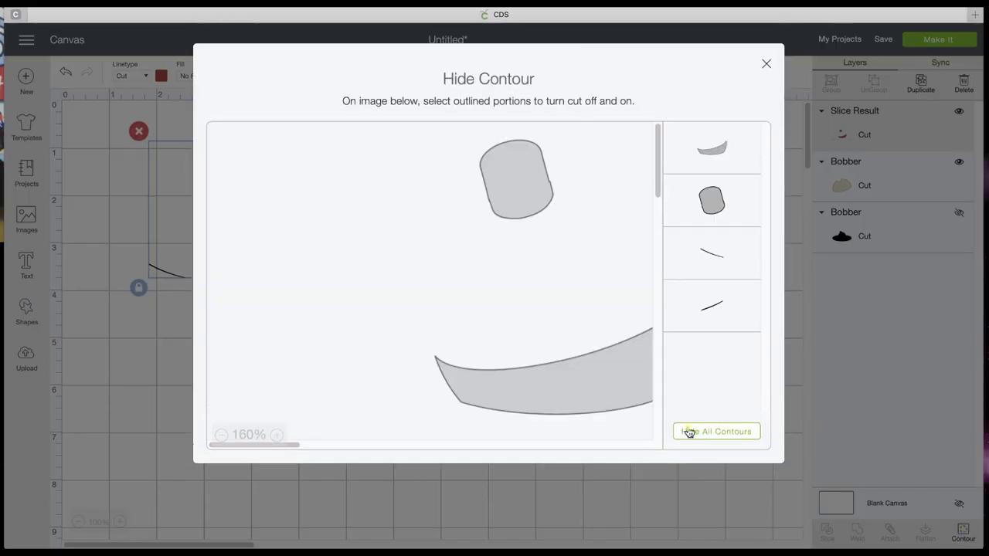
{"action": "left_click", "coordinate": [719, 257]}
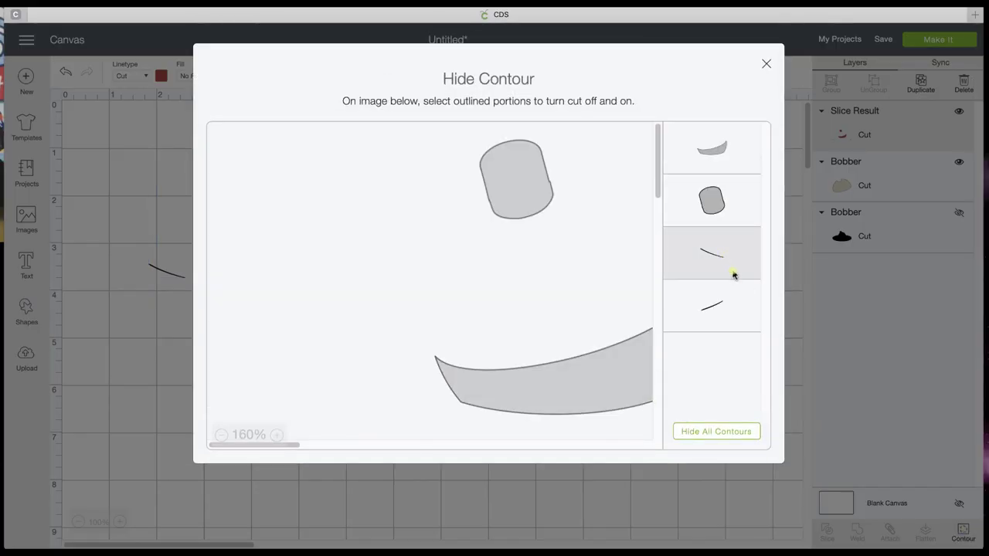
{"action": "left_click", "coordinate": [721, 307]}
{"action": "left_click", "coordinate": [739, 161]}
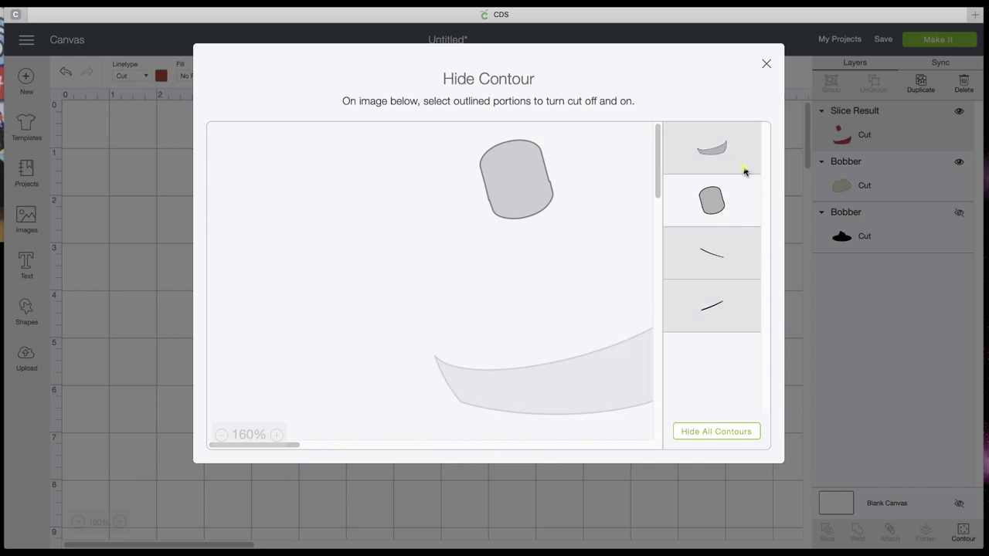
{"action": "left_click", "coordinate": [119, 371]}
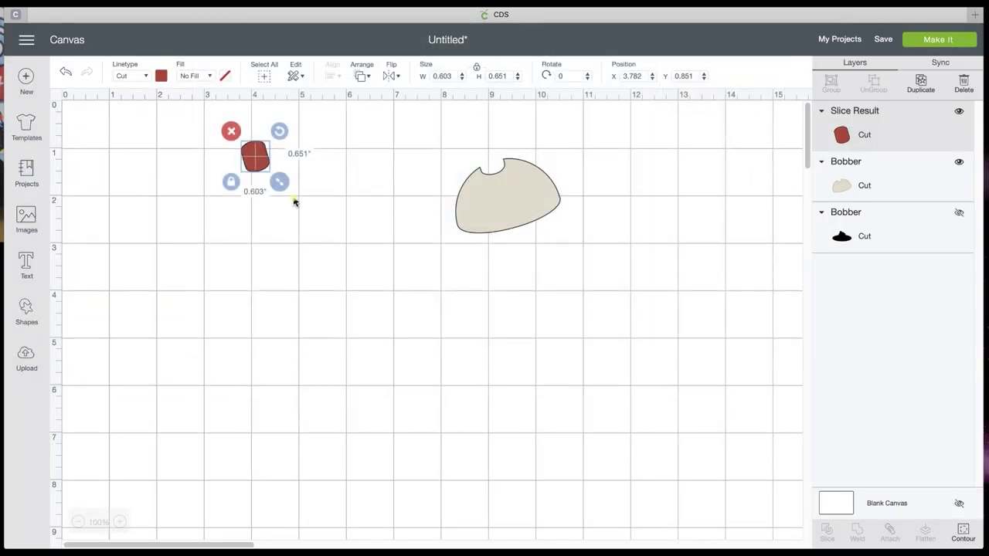
{"action": "left_click_drag", "start_coordinate": [267, 161], "coordinate": [299, 163]}
{"action": "mouse_move", "coordinate": [496, 193]}
{"action": "left_mouse_down"}
{"action": "mouse_move", "coordinate": [287, 198]}
{"action": "mouse_move", "coordinate": [294, 188]}
{"action": "left_mouse_up"}
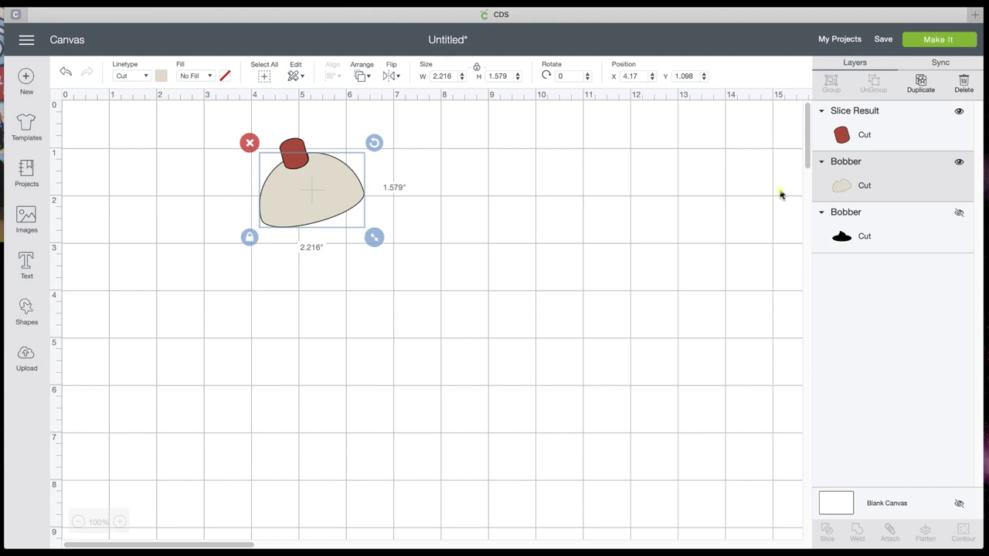
Step: Insert a circle, resize it to about 2.306 inches across, and place it over the cream dome with their upper edges matching
{"action": "left_click", "coordinate": [27, 310]}
{"action": "left_click", "coordinate": [479, 302]}
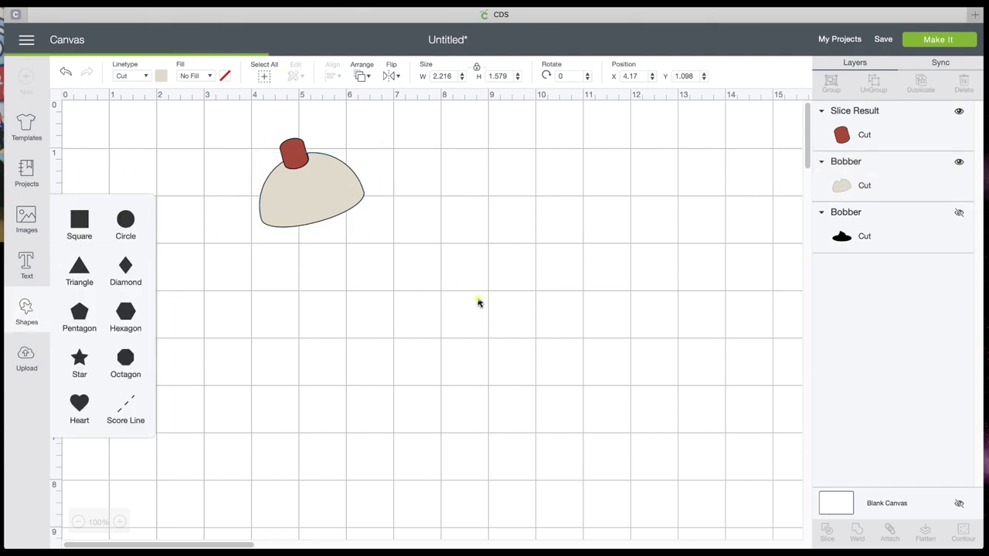
{"action": "left_click_drag", "start_coordinate": [236, 278], "coordinate": [322, 230]}
{"action": "left_click_drag", "start_coordinate": [406, 307], "coordinate": [366, 271]}
{"action": "mouse_move", "coordinate": [324, 247]}
{"action": "left_mouse_down"}
{"action": "mouse_move", "coordinate": [333, 231]}
{"action": "mouse_move", "coordinate": [331, 242]}
{"action": "left_mouse_up"}
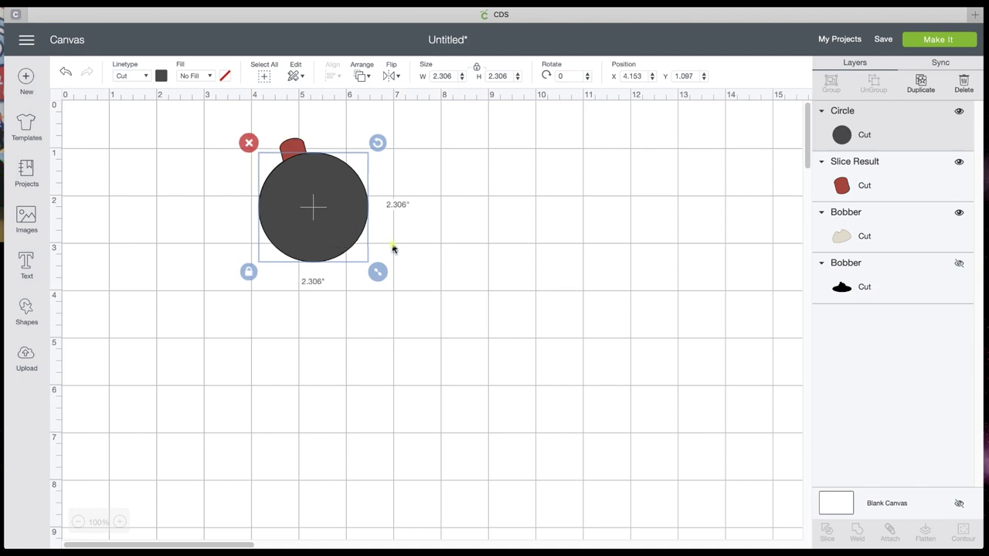
Step: Recolor the gray circle to match the cap's red and send it behind the cream dome and cap
{"action": "left_click", "coordinate": [362, 77]}
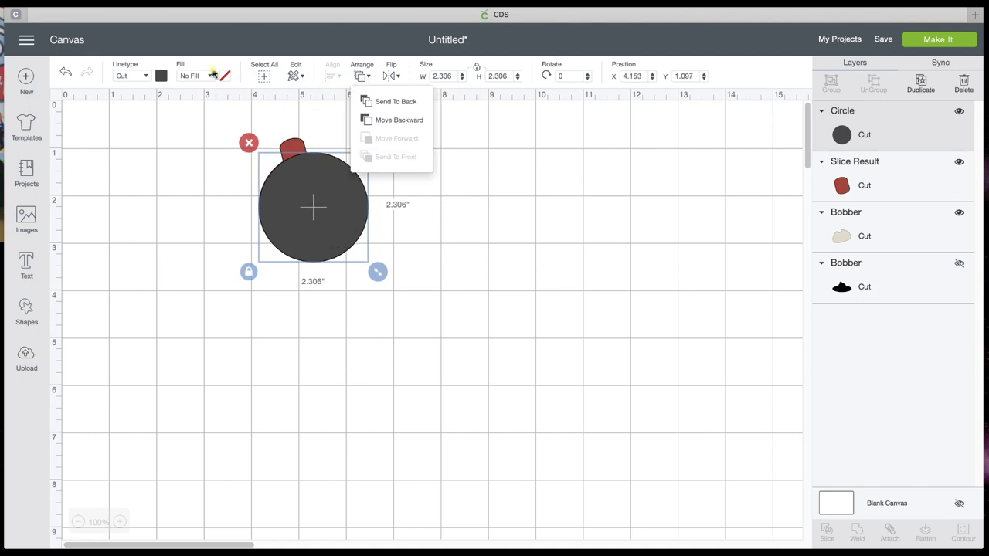
{"action": "left_click", "coordinate": [161, 76]}
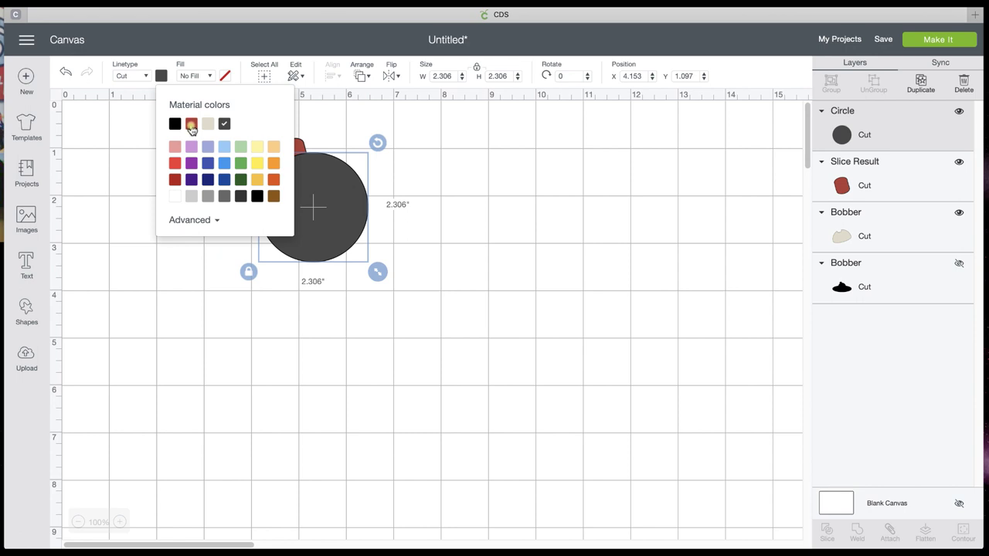
{"action": "left_click", "coordinate": [191, 126]}
{"action": "left_click", "coordinate": [523, 241]}
{"action": "left_click", "coordinate": [338, 213]}
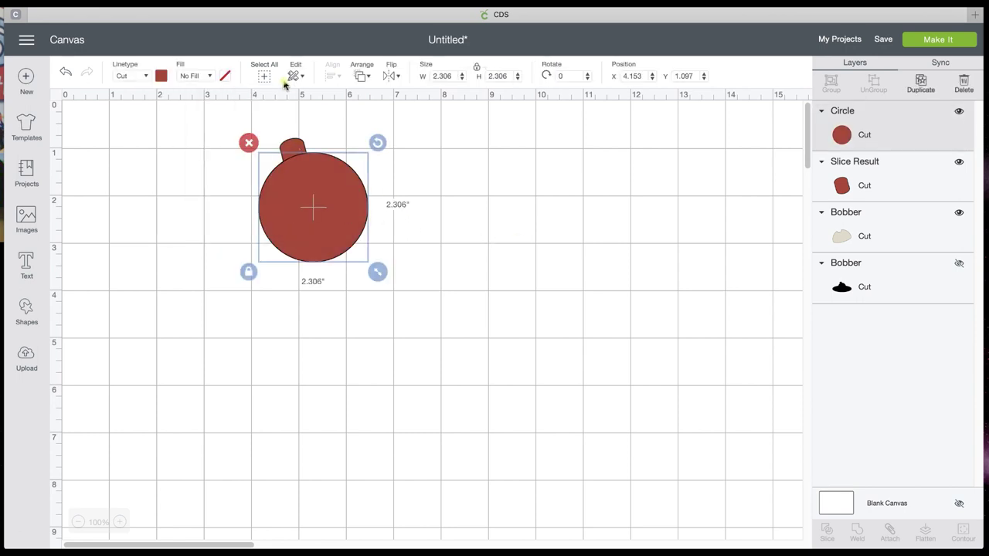
{"action": "left_click", "coordinate": [361, 76]}
{"action": "left_click", "coordinate": [388, 105]}
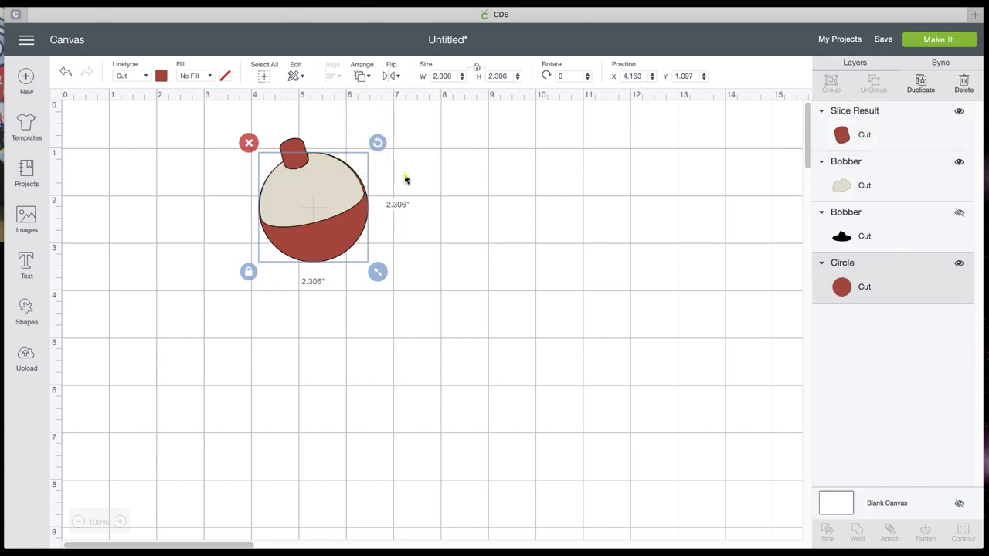
Step: Move the cream dome off the red circle and back over it, then enlarge it to about 2.271 inches wide
{"action": "left_click_drag", "start_coordinate": [356, 189], "coordinate": [468, 193]}
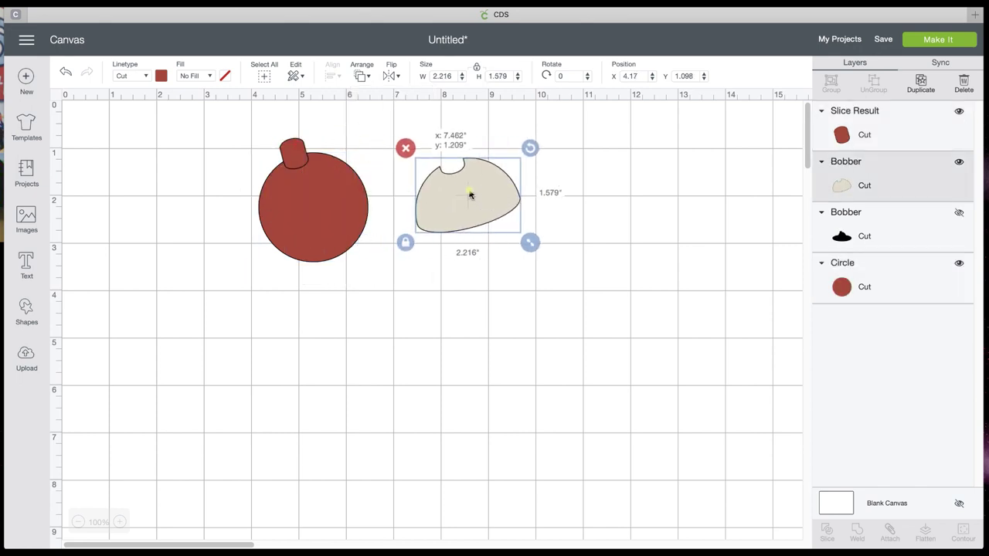
{"action": "left_click", "coordinate": [301, 164]}
{"action": "left_click", "coordinate": [270, 155]}
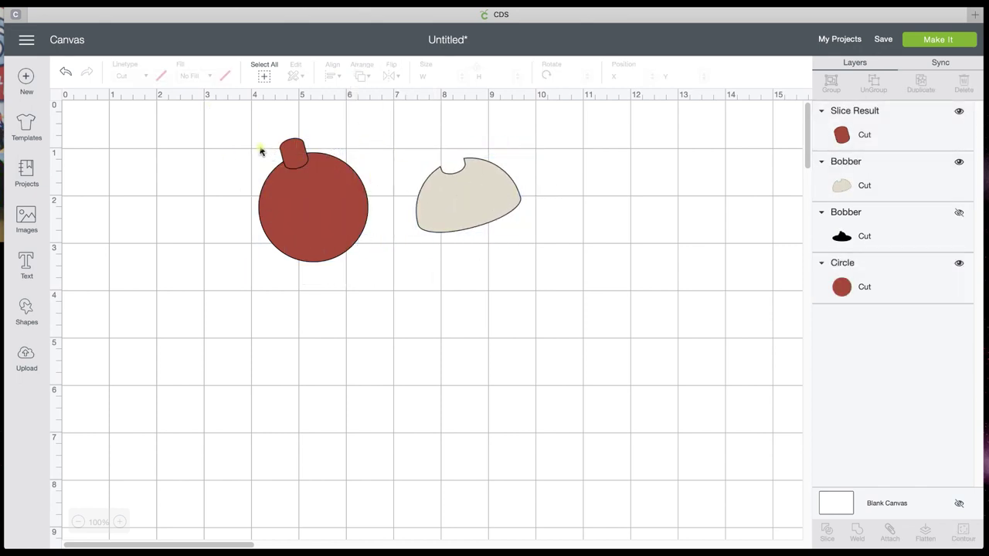
{"action": "left_click_drag", "start_coordinate": [461, 196], "coordinate": [306, 188]}
{"action": "left_click_drag", "start_coordinate": [374, 240], "coordinate": [377, 238]}
Step: Move the cream dome clear of the red shapes and weld the red cap and circle into one piece
{"action": "left_click_drag", "start_coordinate": [326, 206], "coordinate": [599, 223]}
{"action": "left_click", "coordinate": [419, 214]}
{"action": "left_click_drag", "start_coordinate": [221, 124], "coordinate": [351, 187]}
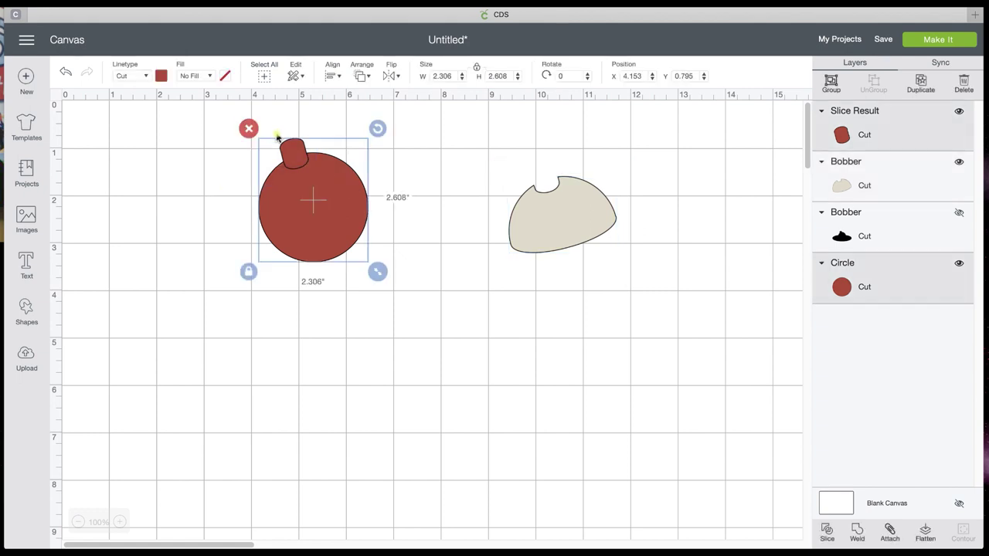
{"action": "left_click", "coordinate": [855, 530]}
Step: Bring the cream dome to the front and fit it over the welded red shape's upper half, with its notch around the cap
{"action": "left_click_drag", "start_coordinate": [556, 222], "coordinate": [324, 192]}
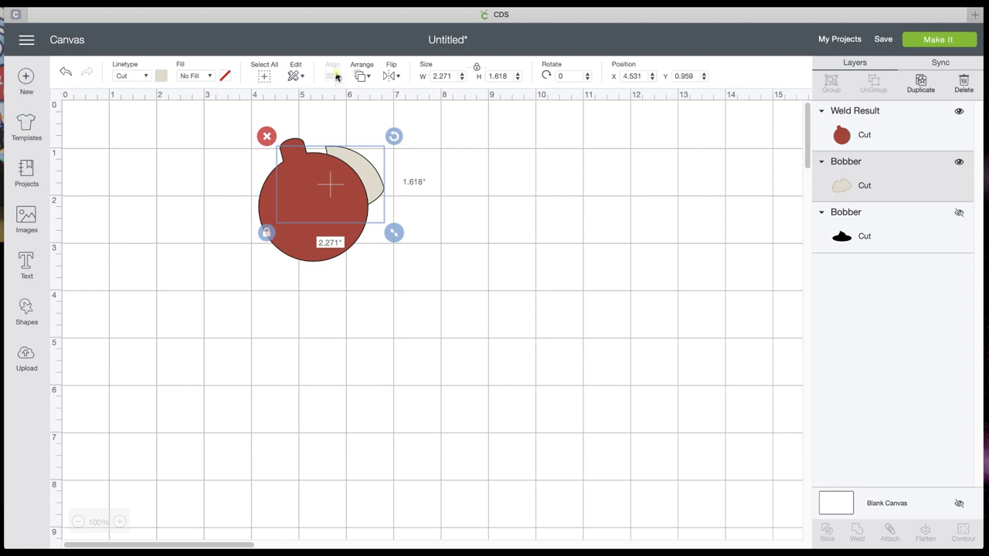
{"action": "left_click", "coordinate": [361, 75]}
{"action": "left_click", "coordinate": [395, 157]}
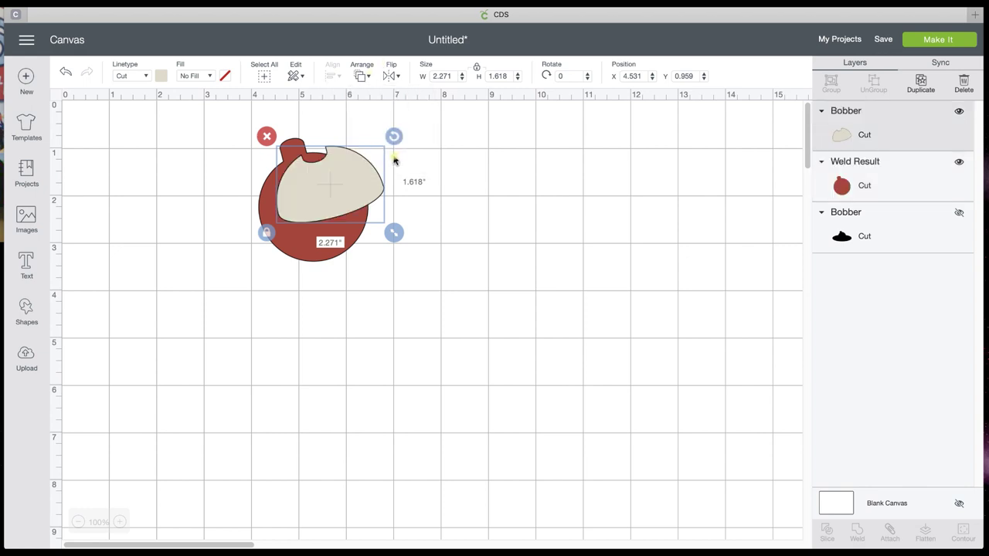
{"action": "left_click_drag", "start_coordinate": [330, 196], "coordinate": [313, 202]}
{"action": "left_click", "coordinate": [485, 216]}
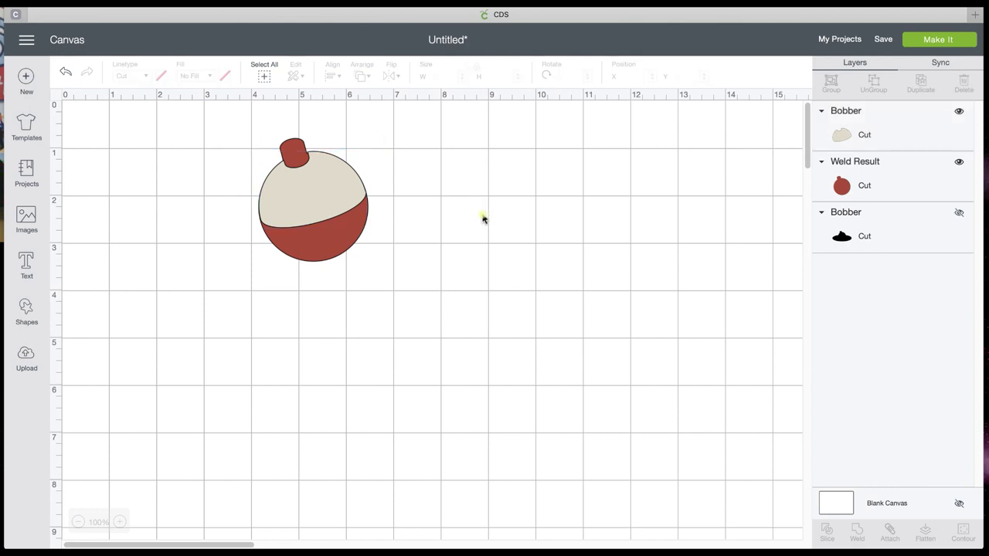
Step: Group the cream dome with the welded red shape, and unhide and delete the black bobber silhouette layer
{"action": "left_click_drag", "start_coordinate": [393, 238], "coordinate": [230, 154]}
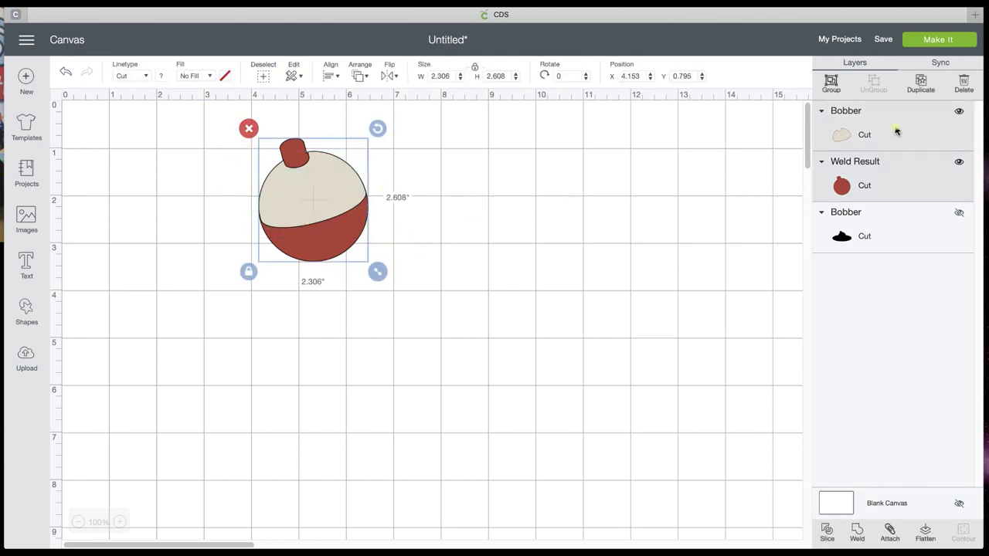
{"action": "left_click", "coordinate": [831, 84]}
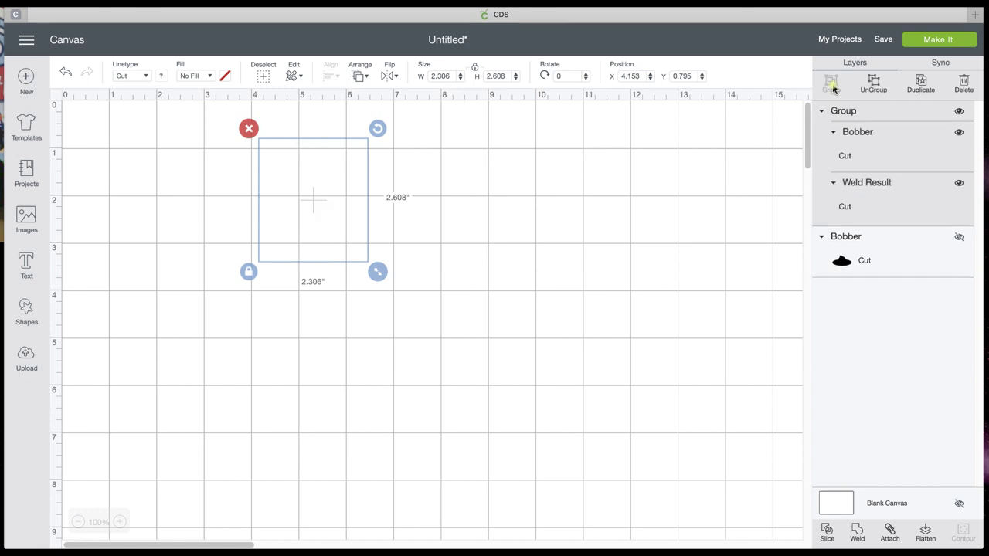
{"action": "left_click", "coordinate": [959, 241]}
{"action": "left_click_drag", "start_coordinate": [391, 282], "coordinate": [468, 275]}
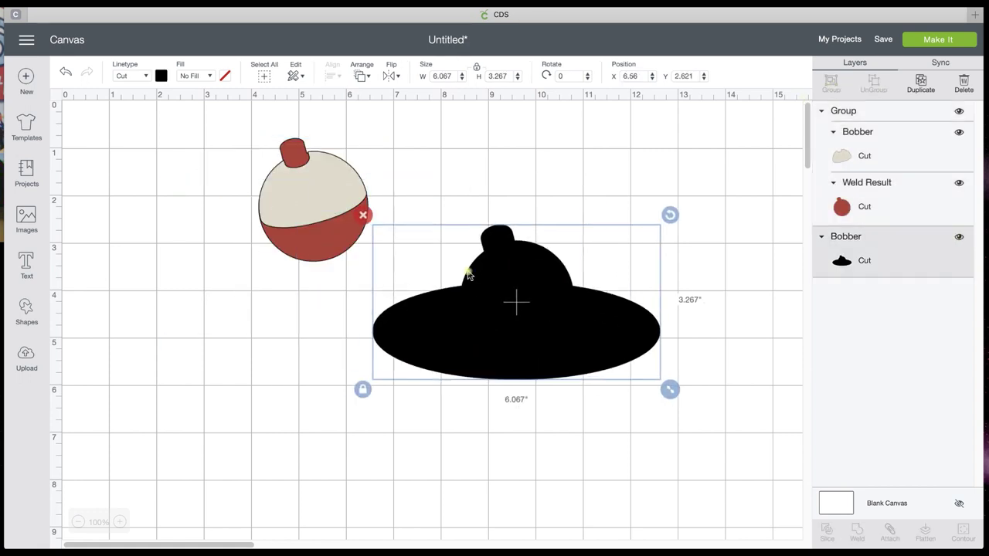
{"action": "left_click", "coordinate": [364, 217]}
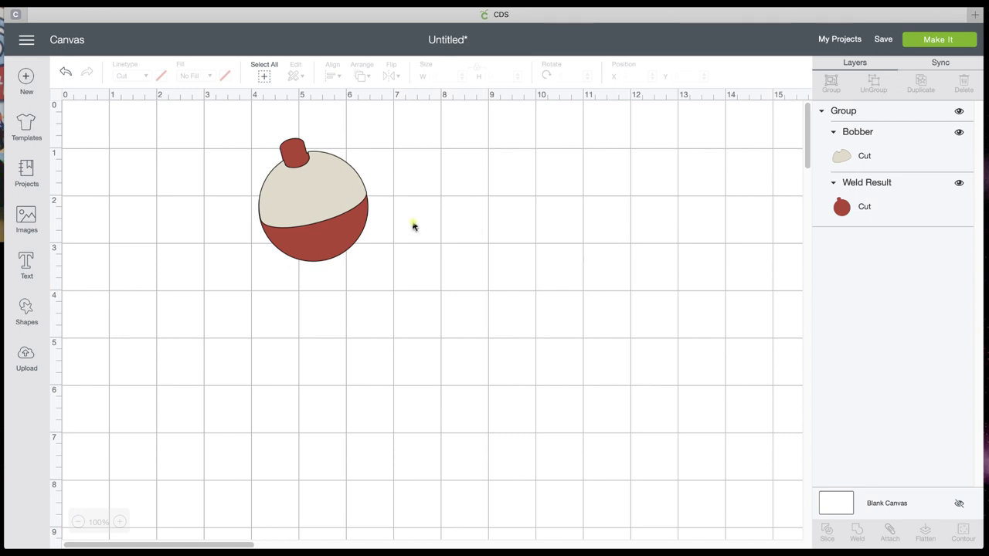
Step: Enlarge the grouped bobber to about 4.627 by 5.233 inches and move it to about X 2.083, Y 0.587
{"action": "left_click", "coordinate": [270, 192]}
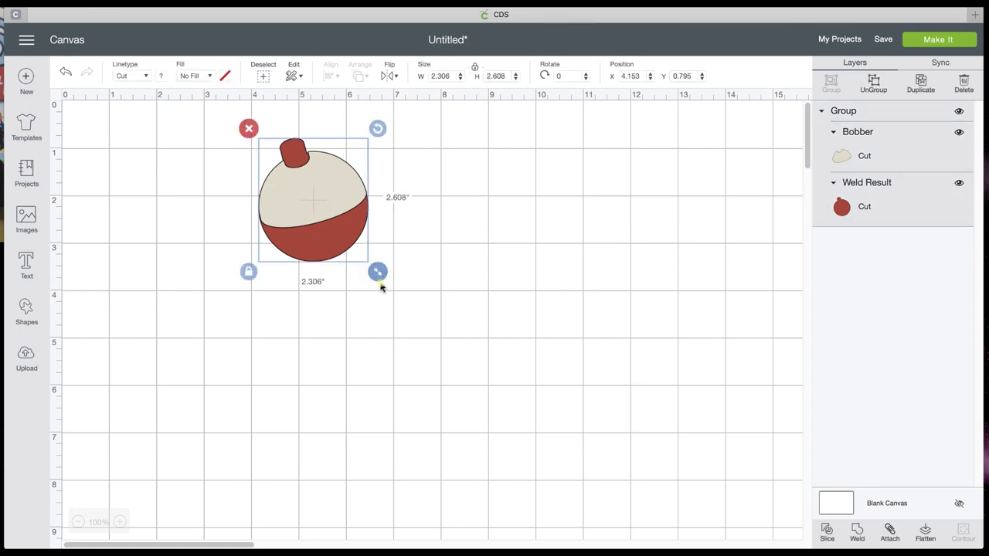
{"action": "left_click_drag", "start_coordinate": [376, 271], "coordinate": [474, 356]}
{"action": "left_click_drag", "start_coordinate": [391, 276], "coordinate": [367, 285]}
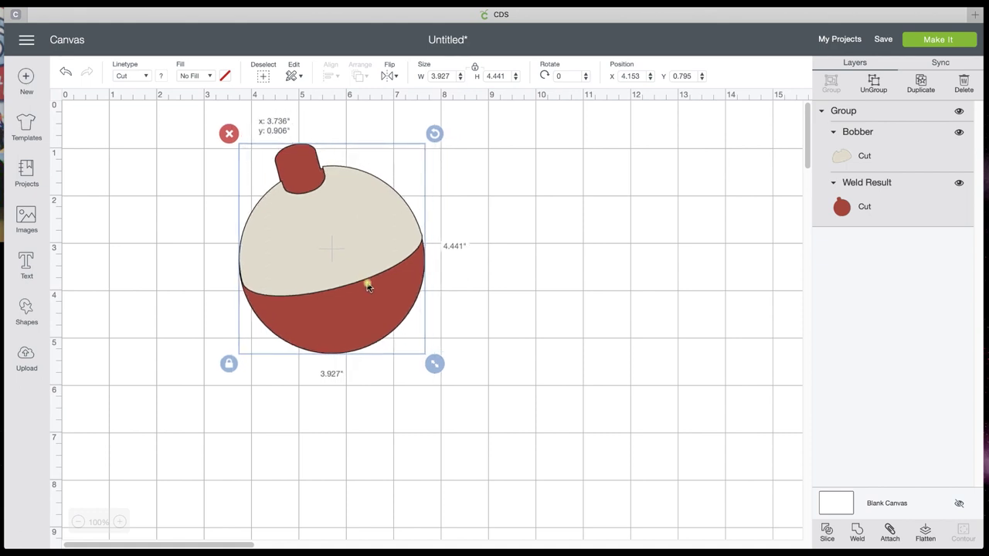
{"action": "left_click_drag", "start_coordinate": [434, 364], "coordinate": [467, 401]}
{"action": "left_click_drag", "start_coordinate": [373, 323], "coordinate": [295, 307]}
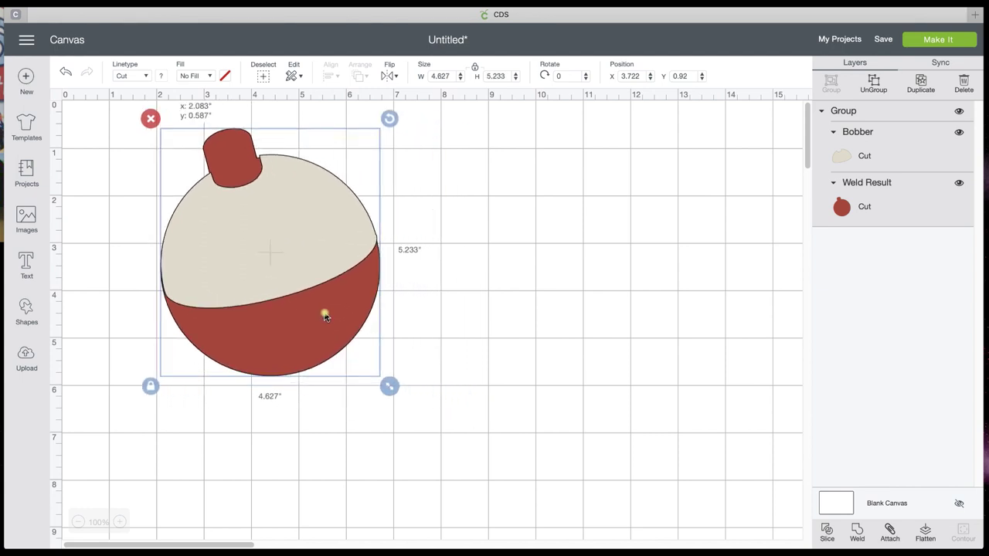
Step: Ungroup the bobber, unlock the cream dome's proportions and resize the dome to about 4.585 by 3.192 inches
{"action": "left_click", "coordinate": [421, 236]}
{"action": "left_click", "coordinate": [334, 208]}
{"action": "left_click", "coordinate": [873, 83]}
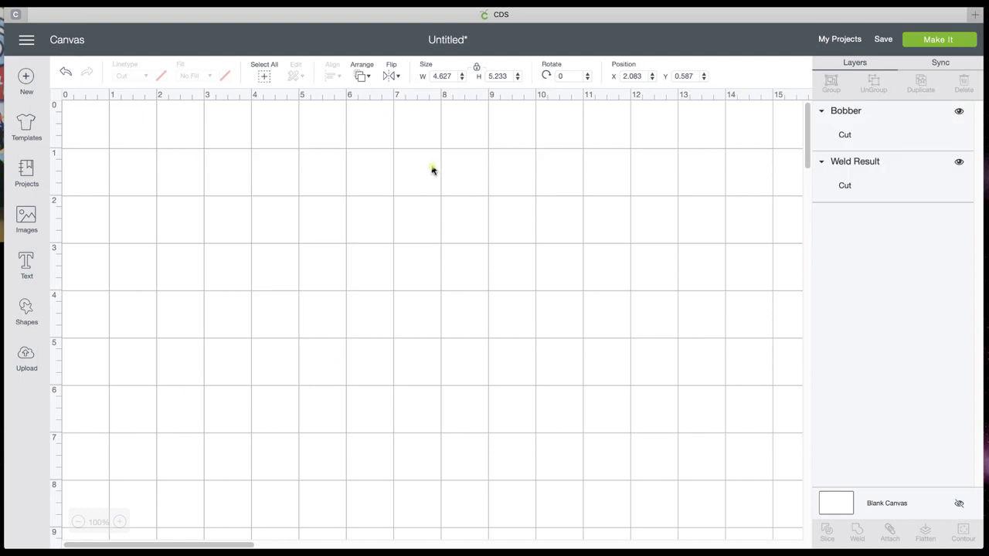
{"action": "mouse_move", "coordinate": [325, 218]}
{"action": "left_mouse_down"}
{"action": "mouse_move", "coordinate": [525, 225]}
{"action": "mouse_move", "coordinate": [325, 222]}
{"action": "left_mouse_up"}
{"action": "left_click", "coordinate": [149, 319]}
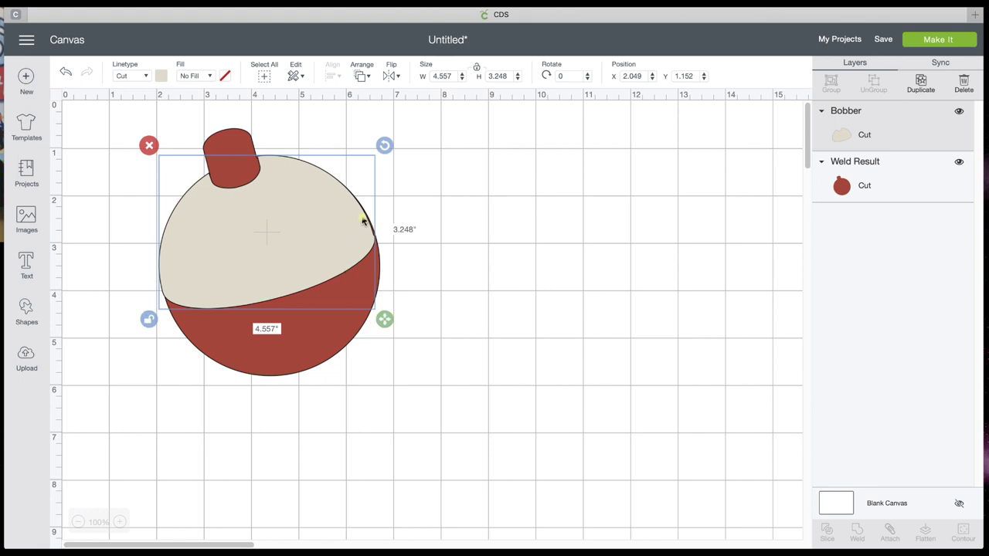
{"action": "left_click_drag", "start_coordinate": [386, 319], "coordinate": [385, 318]}
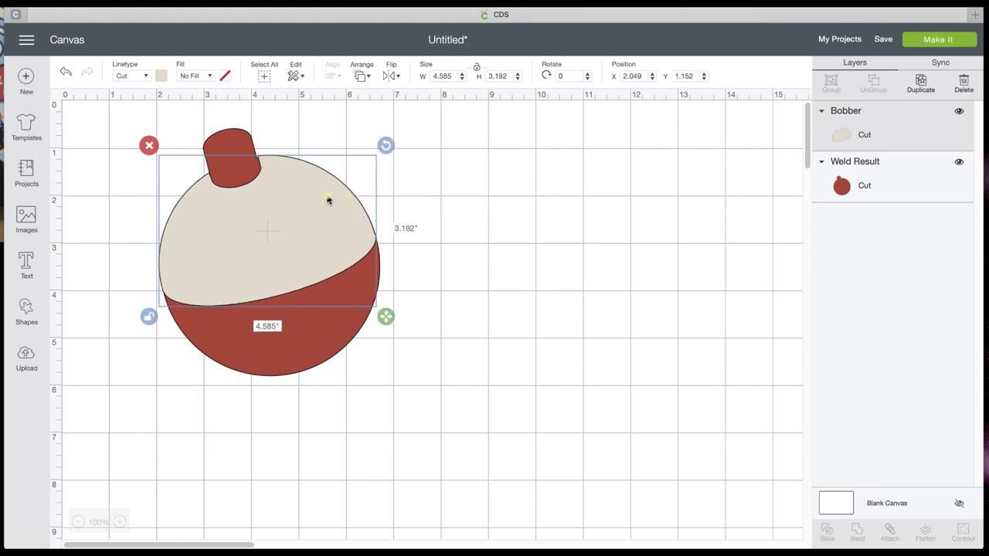
Step: Nudge the cream dome to about X 2.049, Y 1.166 over the red body and group the two pieces again
{"action": "left_click", "coordinate": [479, 224]}
{"action": "left_click_drag", "start_coordinate": [323, 212], "coordinate": [322, 212]}
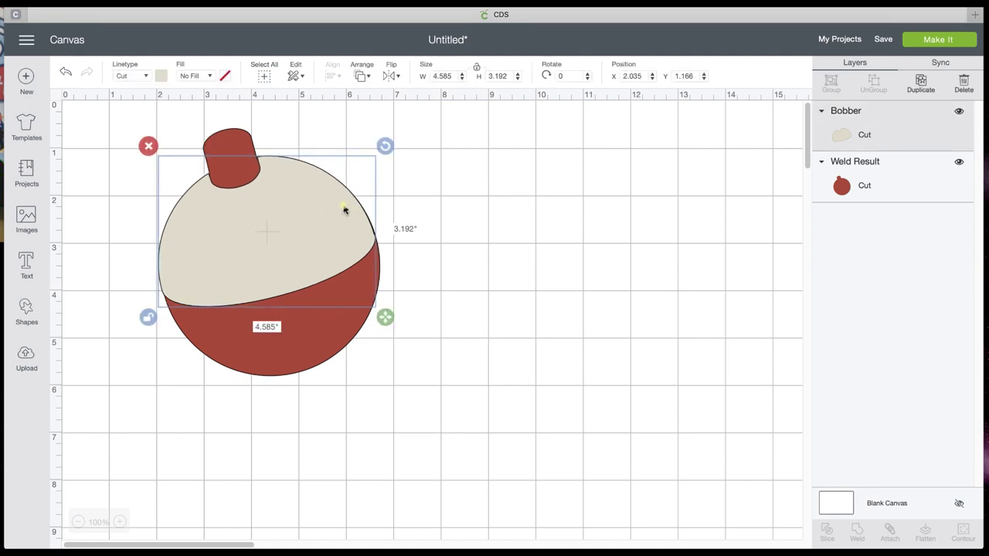
{"action": "left_click", "coordinate": [564, 285]}
{"action": "left_click", "coordinate": [301, 254]}
{"action": "left_click", "coordinate": [439, 261]}
{"action": "left_click_drag", "start_coordinate": [439, 261], "coordinate": [240, 174]}
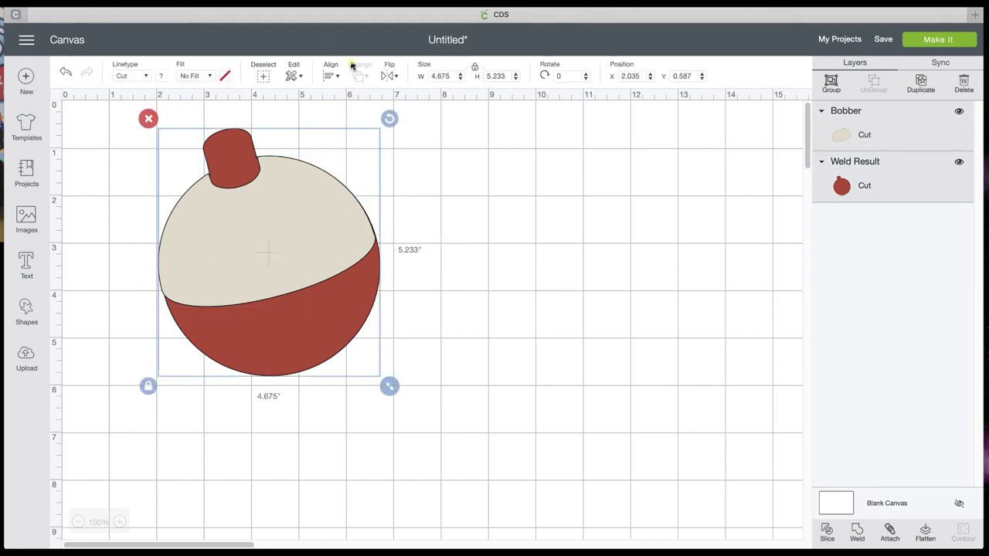
{"action": "left_click", "coordinate": [432, 224]}
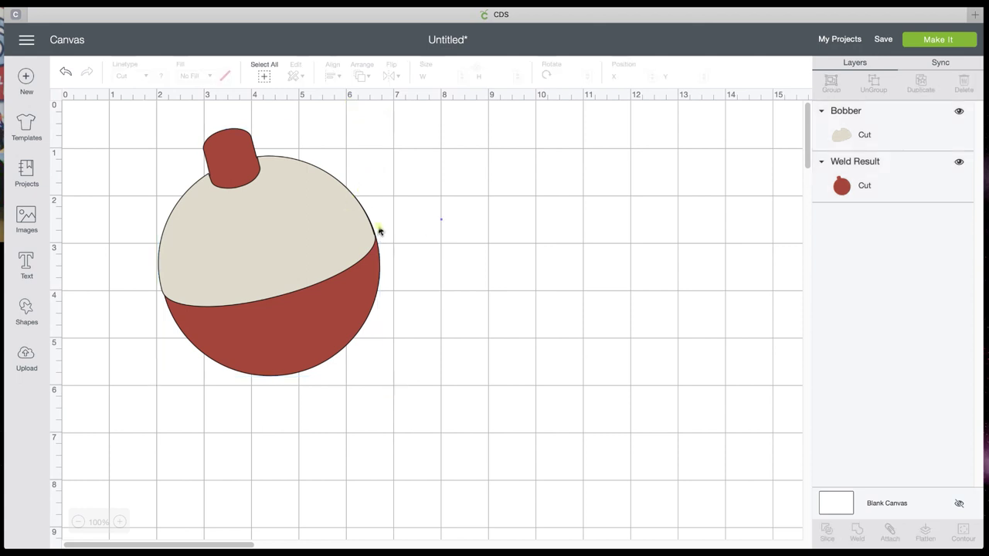
{"action": "left_click", "coordinate": [355, 234]}
{"action": "left_click_drag", "start_coordinate": [355, 234], "coordinate": [355, 234]}
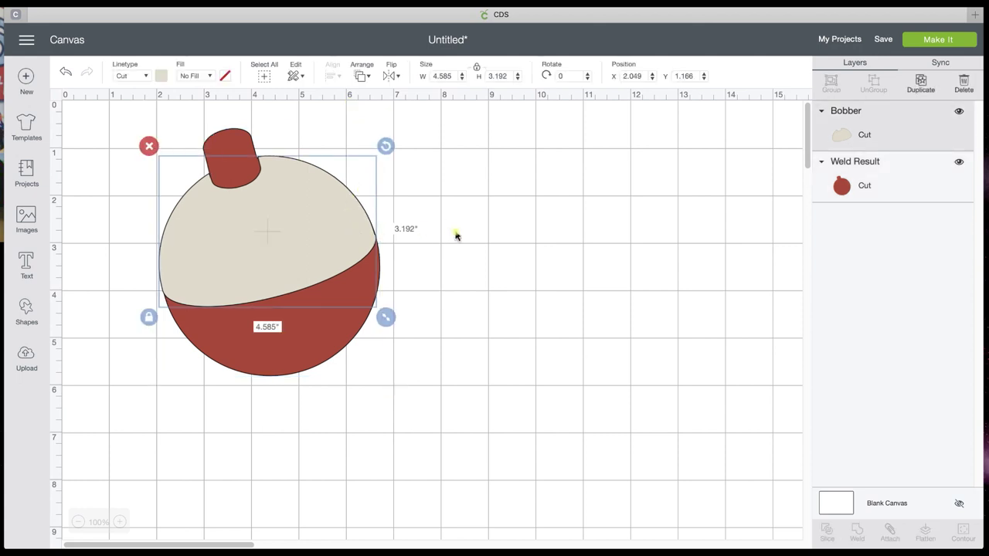
{"action": "left_click_drag", "start_coordinate": [455, 234], "coordinate": [293, 207]}
{"action": "left_click", "coordinate": [830, 85]}
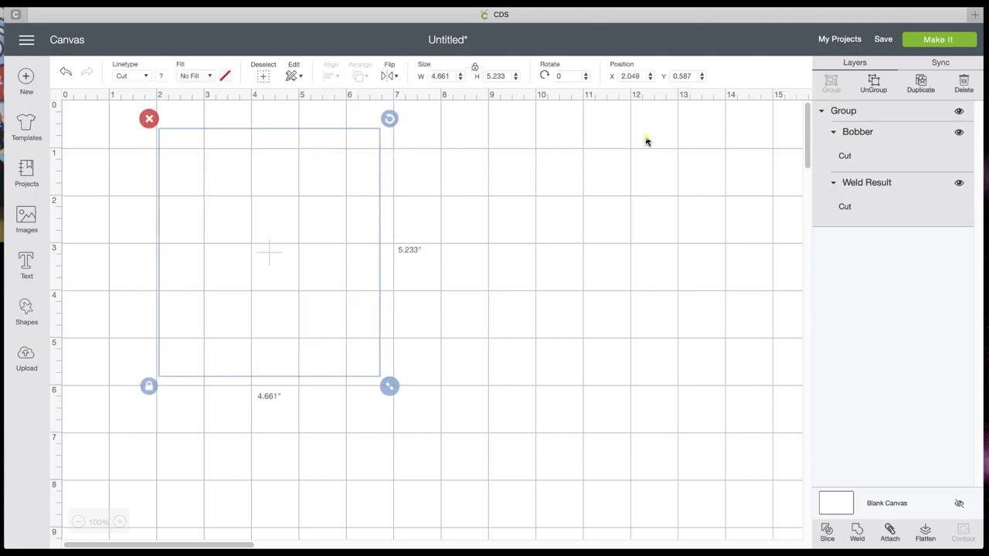
Step: Insert a 0.15-inch circle near the cream dome's upper left edge and place a duplicate near its upper right edge
{"action": "left_click", "coordinate": [31, 311]}
{"action": "left_click", "coordinate": [125, 222]}
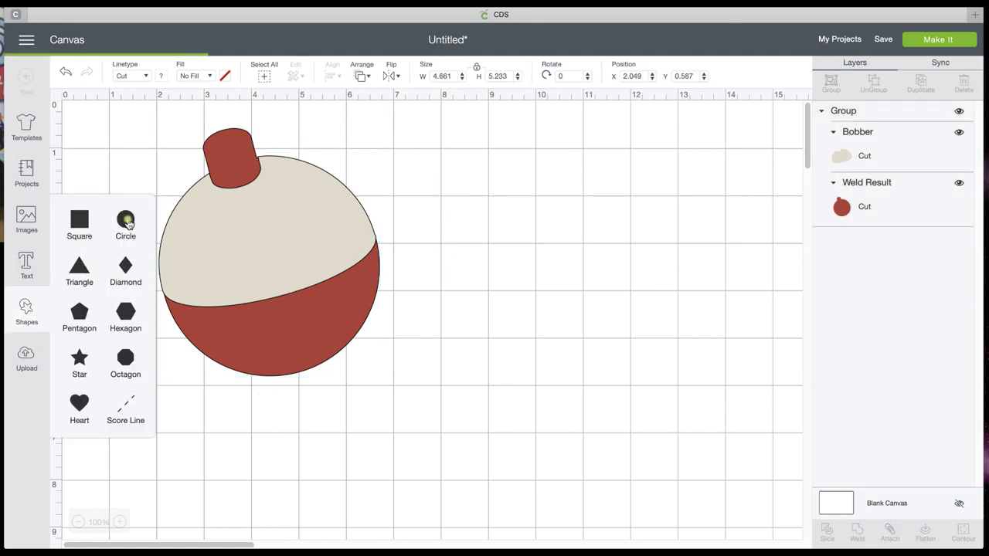
{"action": "left_click_drag", "start_coordinate": [338, 376], "coordinate": [201, 242]}
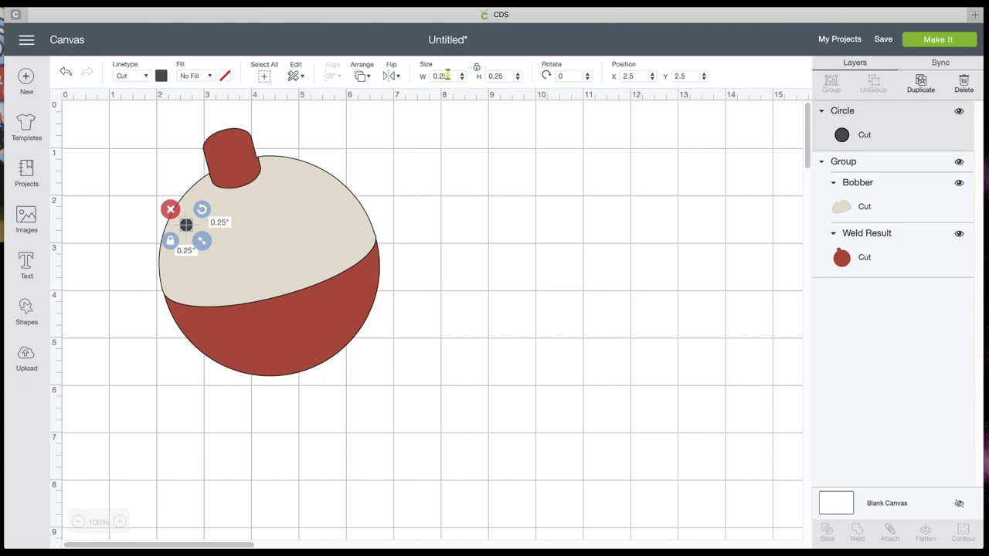
{"action": "left_click_drag", "start_coordinate": [448, 73], "coordinate": [434, 74]}
{"action": "type", "text": ".15"}
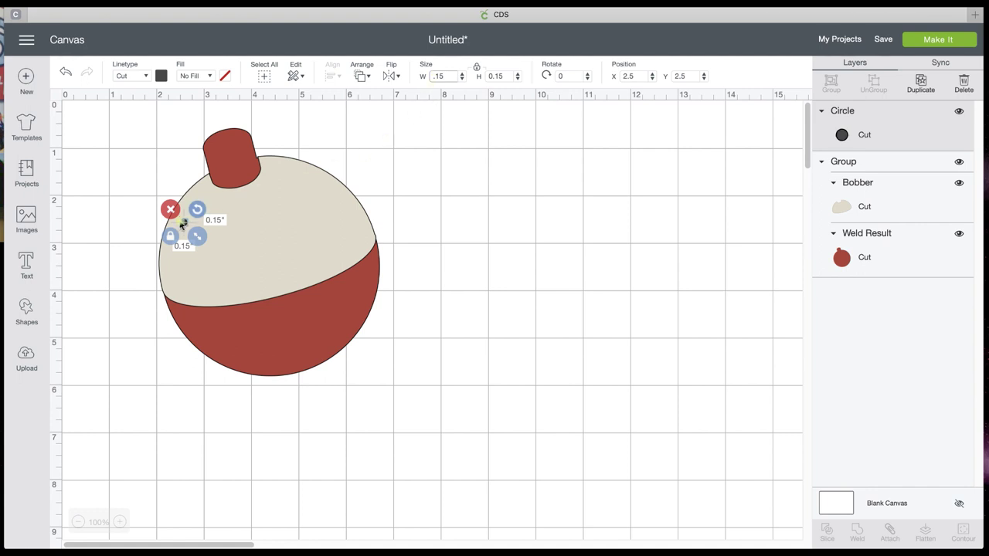
{"action": "mouse_move", "coordinate": [186, 224]}
{"action": "left_mouse_down"}
{"action": "mouse_move", "coordinate": [199, 203]}
{"action": "mouse_move", "coordinate": [186, 207]}
{"action": "left_mouse_up"}
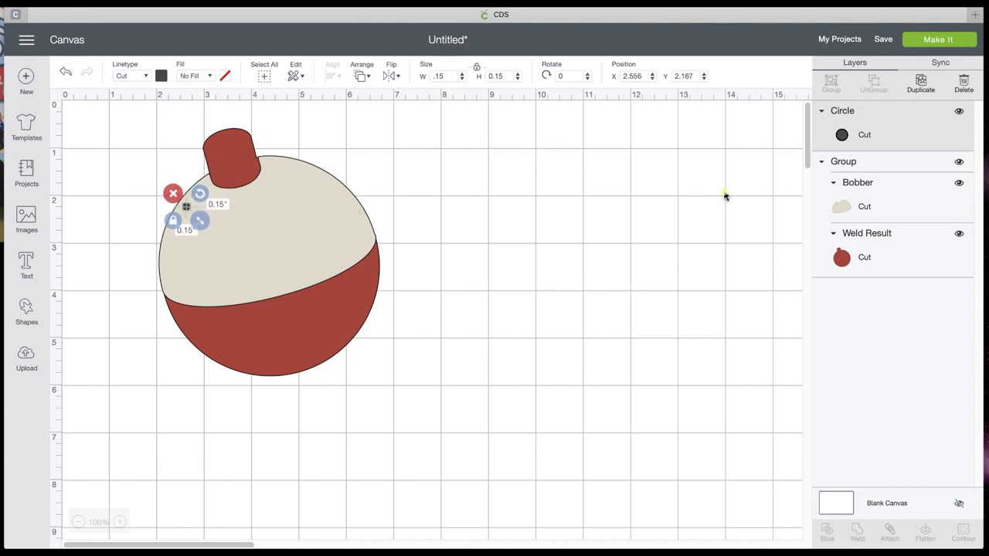
{"action": "left_click", "coordinate": [919, 82]}
{"action": "left_click_drag", "start_coordinate": [209, 236], "coordinate": [334, 203]}
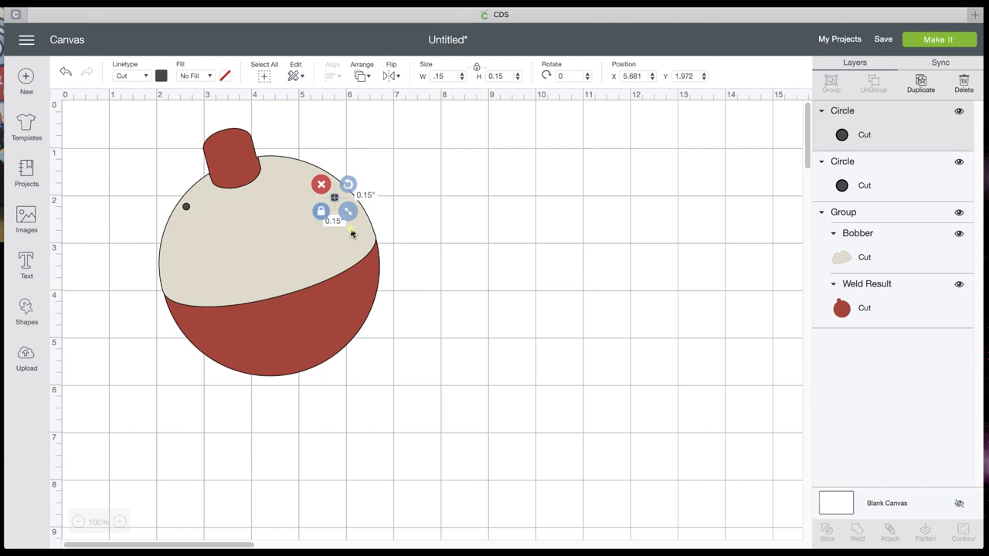
{"action": "left_click", "coordinate": [353, 278]}
{"action": "left_click_drag", "start_coordinate": [389, 120], "coordinate": [369, 144]}
{"action": "left_click", "coordinate": [371, 155]}
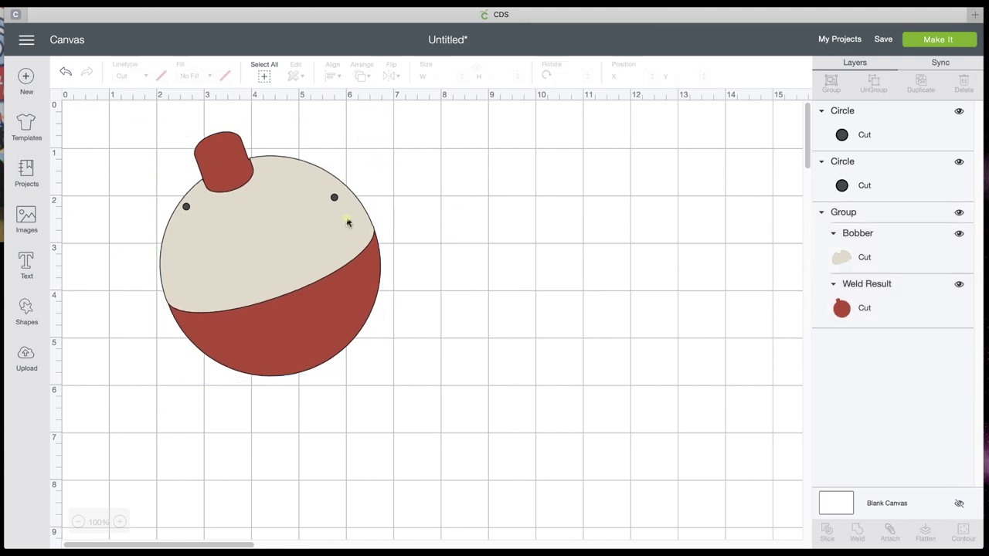
{"action": "left_click", "coordinate": [299, 171]}
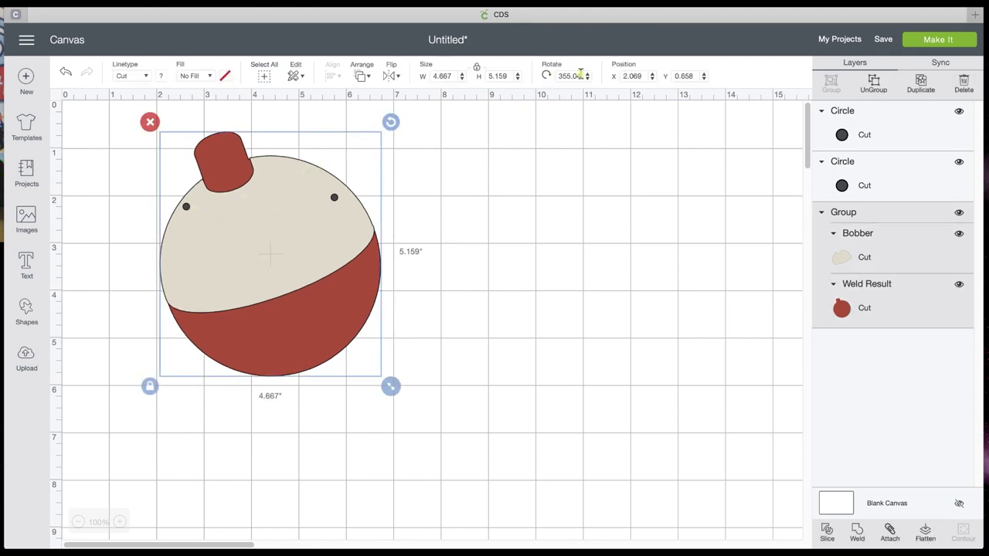
{"action": "left_click", "coordinate": [66, 75]}
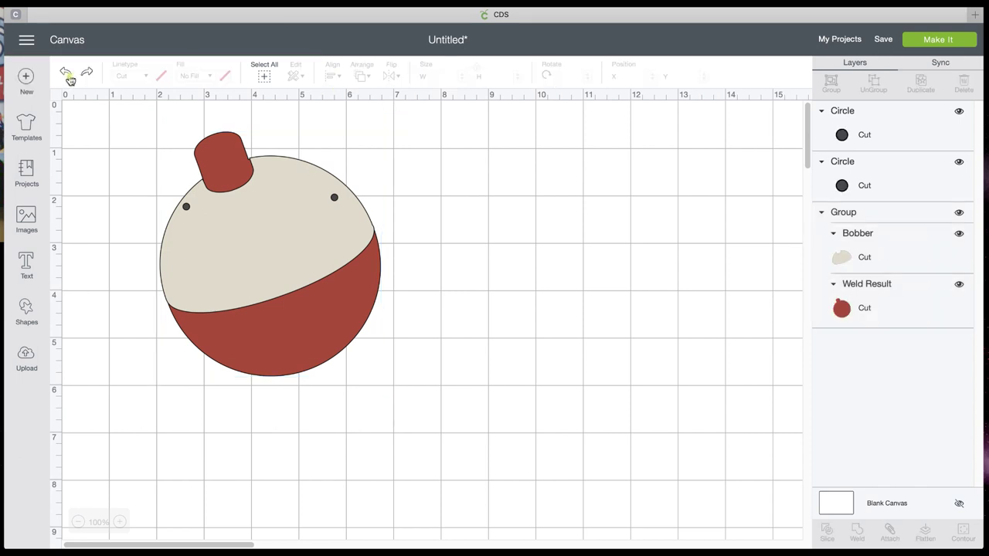
{"action": "left_click", "coordinate": [215, 158]}
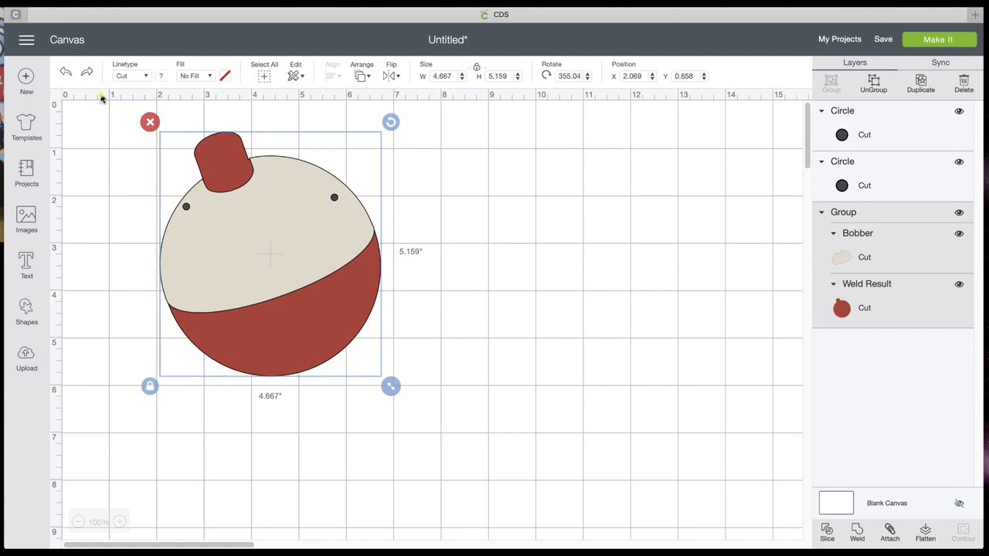
{"action": "left_click", "coordinate": [65, 73]}
{"action": "left_click", "coordinate": [65, 73]}
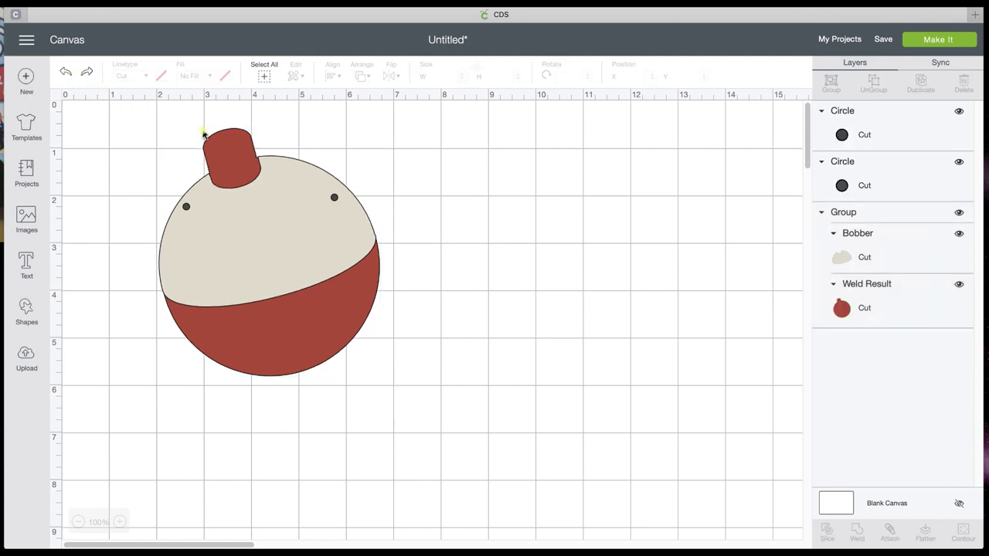
Step: Reposition the two hole circles near the dome's edges, the upper-right one to about X 5.931, Y 2.083 and the upper-left one about X 2.556
{"action": "left_click", "coordinate": [335, 199]}
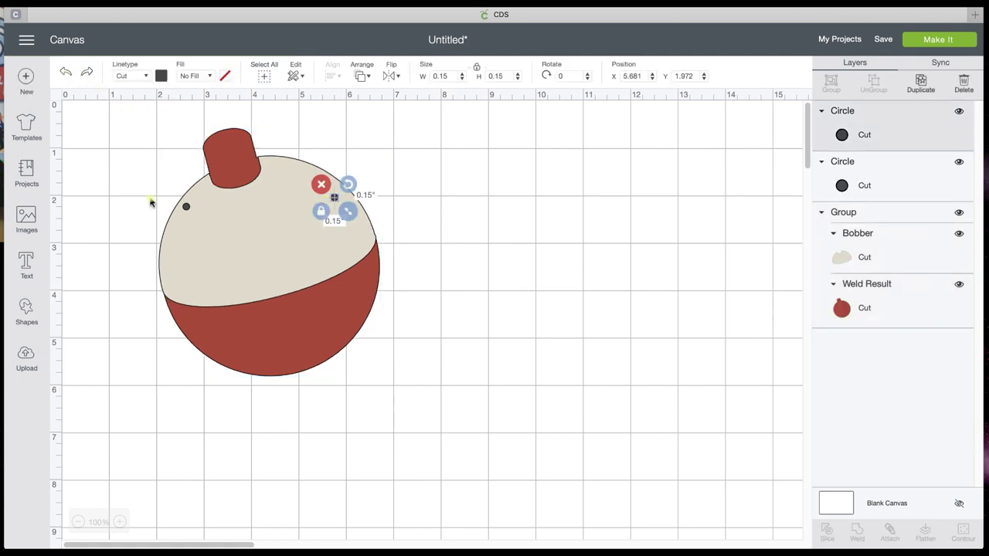
{"action": "left_click", "coordinate": [186, 209], "text": "shift"}
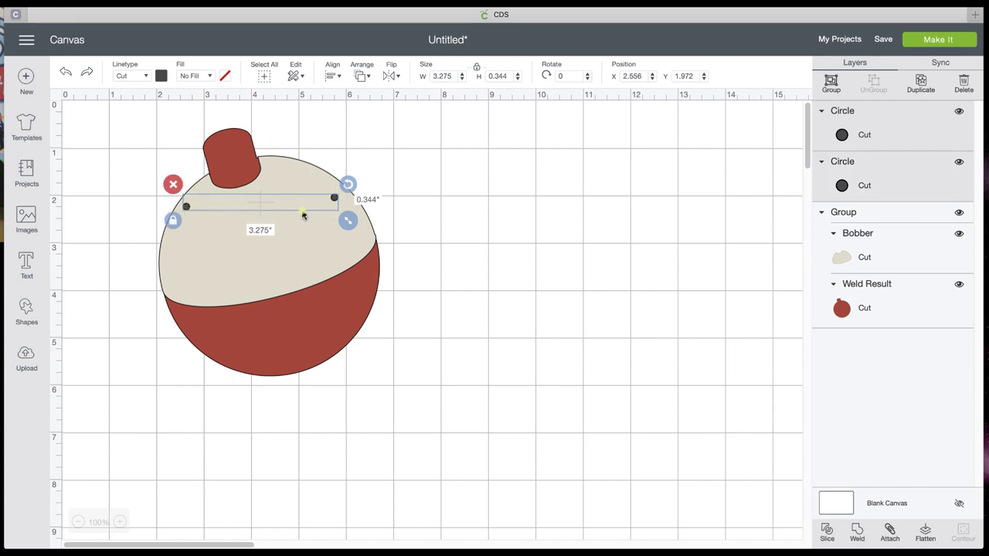
{"action": "left_click", "coordinate": [379, 217]}
{"action": "left_click_drag", "start_coordinate": [334, 199], "coordinate": [344, 204]}
{"action": "left_click_drag", "start_coordinate": [185, 207], "coordinate": [187, 212]}
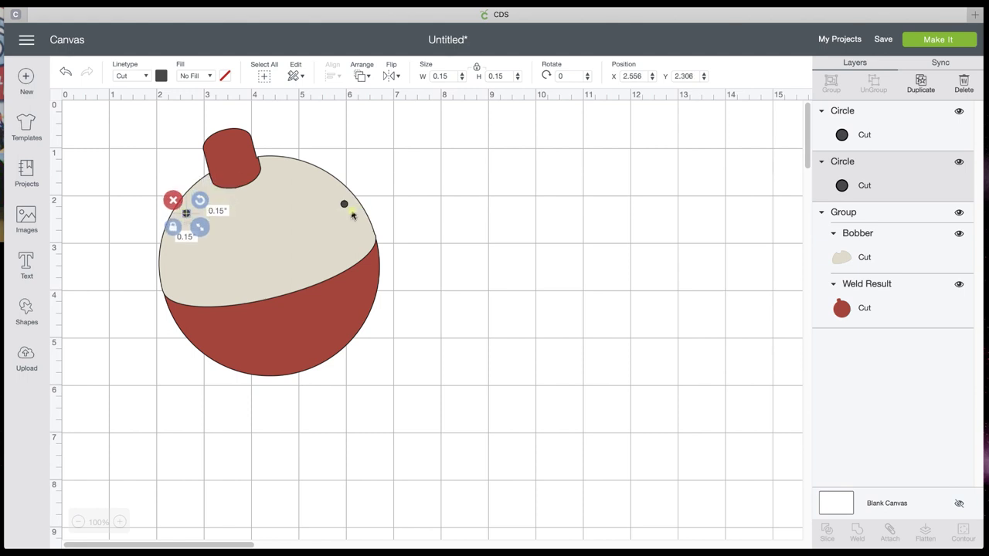
{"action": "left_click_drag", "start_coordinate": [344, 209], "coordinate": [347, 207]}
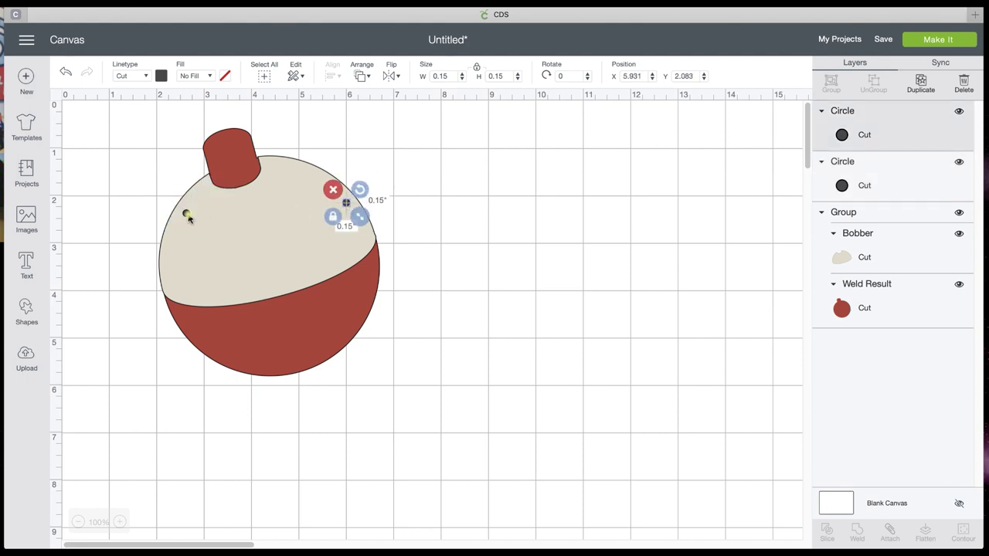
Step: Align the tops of the two hole circles and weld them into one shape
{"action": "left_click", "coordinate": [186, 216]}
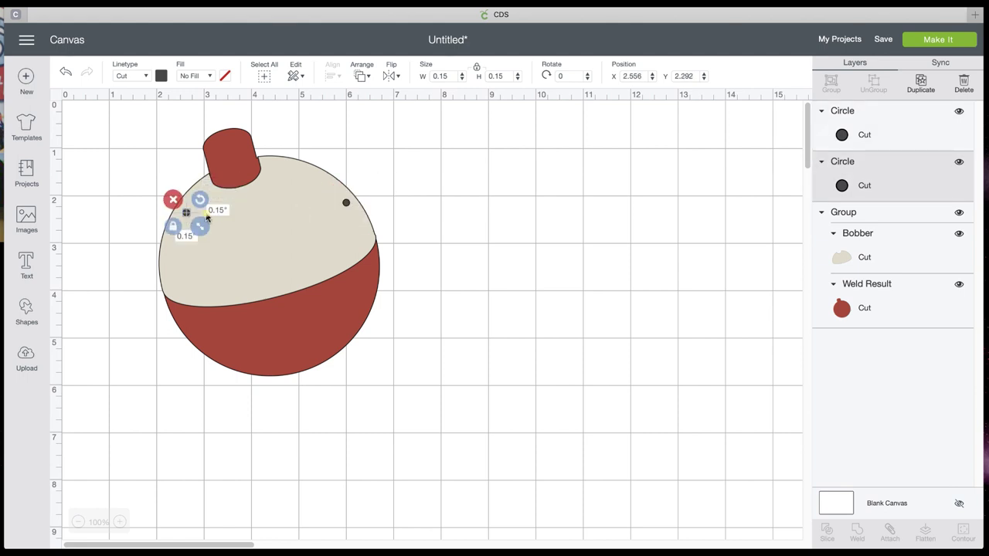
{"action": "left_click", "coordinate": [346, 207], "text": "shift"}
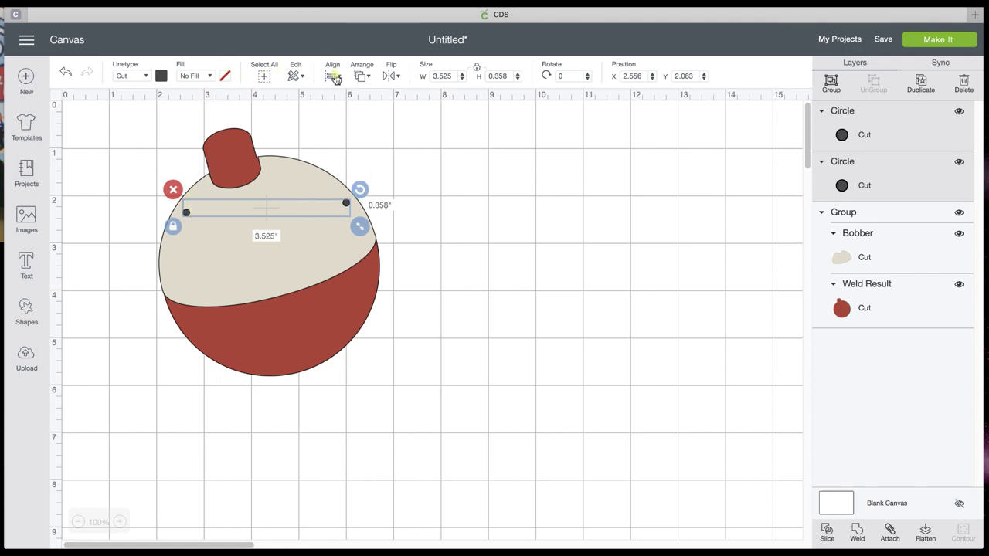
{"action": "left_click", "coordinate": [336, 79]}
{"action": "left_click", "coordinate": [363, 176]}
{"action": "left_click", "coordinate": [858, 534]}
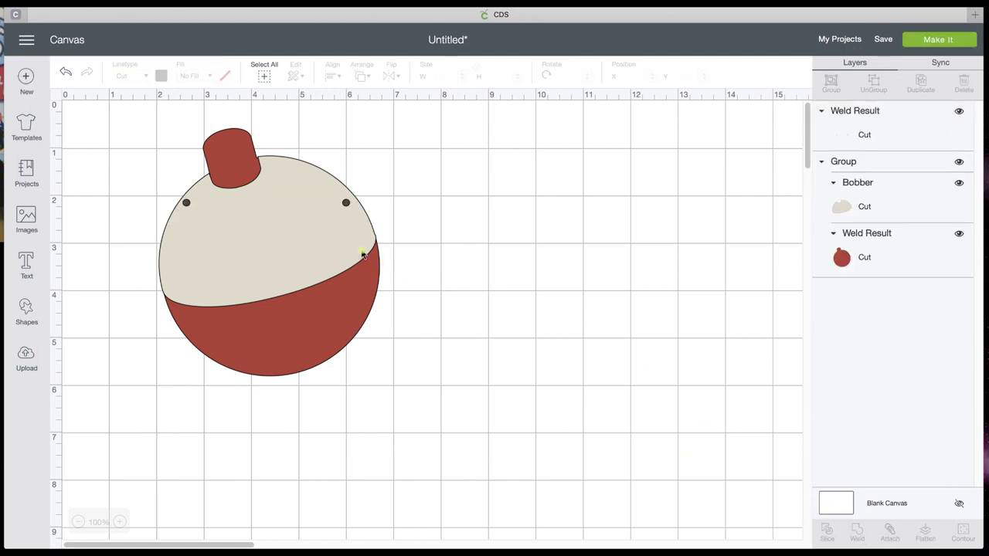
Step: Duplicate the welded pair of hole circles and center the two pairs exactly on each other
{"action": "left_click", "coordinate": [344, 205]}
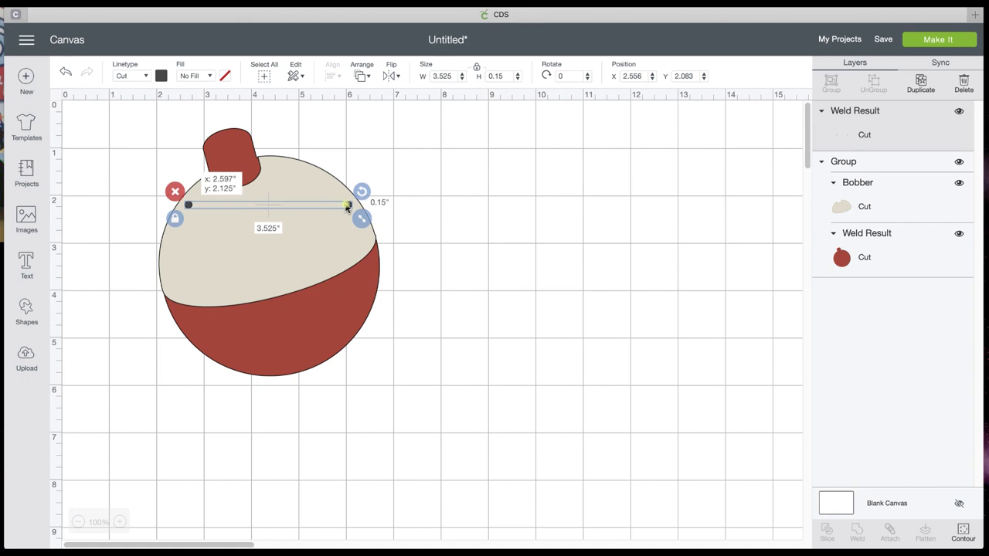
{"action": "left_click", "coordinate": [920, 81]}
{"action": "left_click_drag", "start_coordinate": [371, 226], "coordinate": [344, 207]}
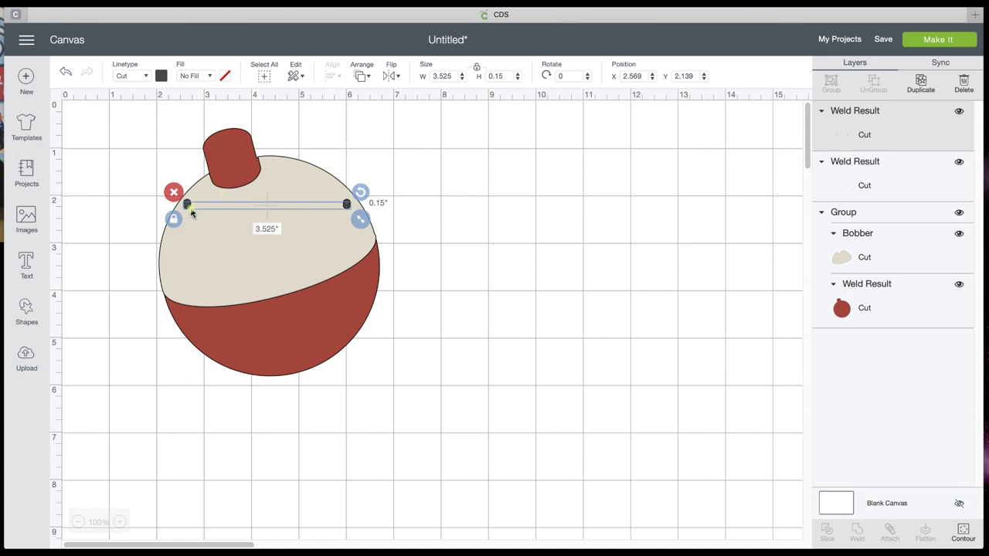
{"action": "left_click", "coordinate": [193, 210], "text": "shift"}
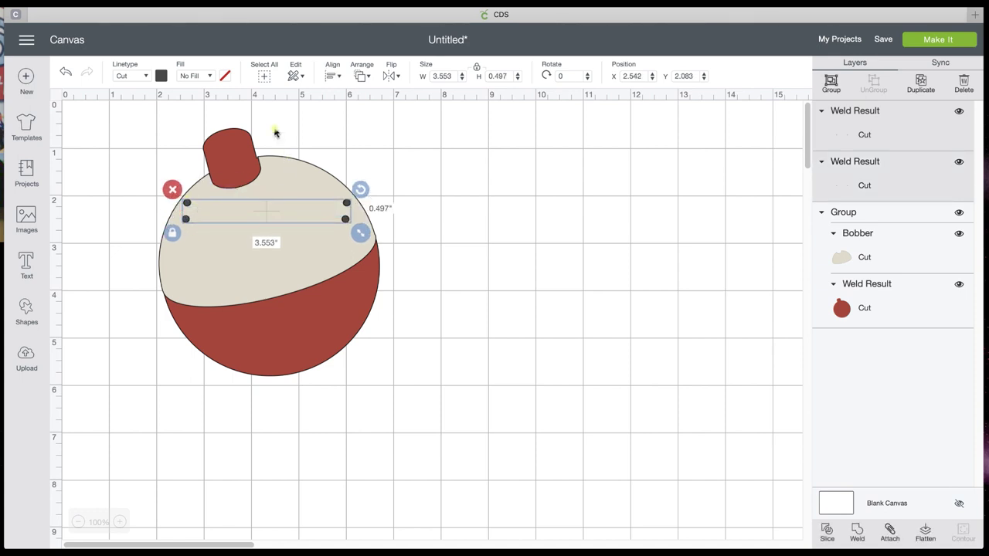
{"action": "left_click", "coordinate": [332, 75]}
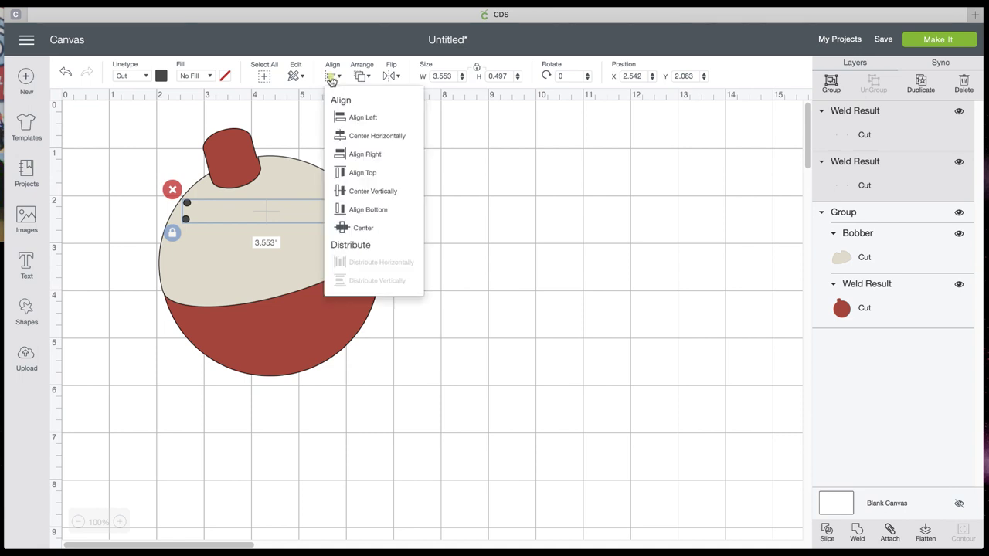
{"action": "left_click", "coordinate": [371, 229]}
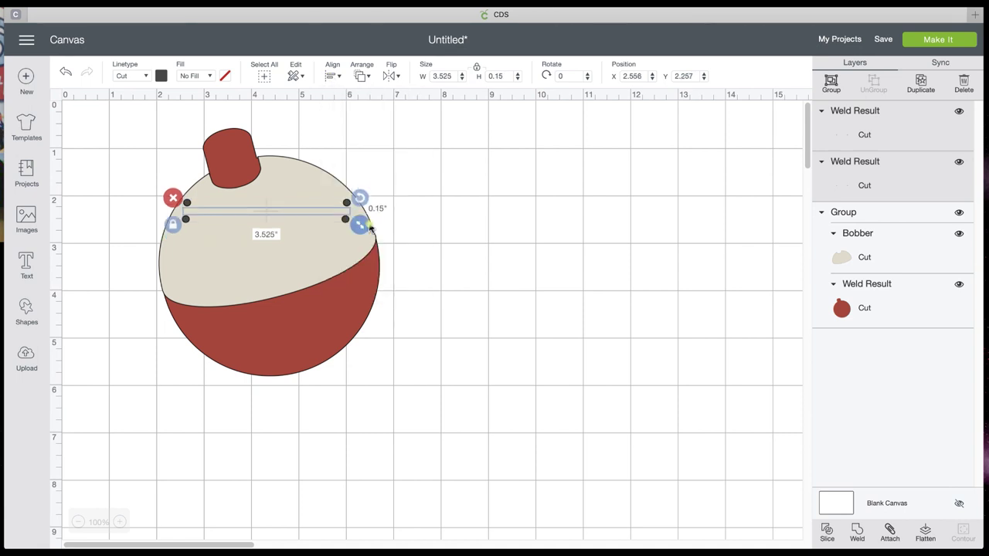
{"action": "left_click", "coordinate": [414, 207]}
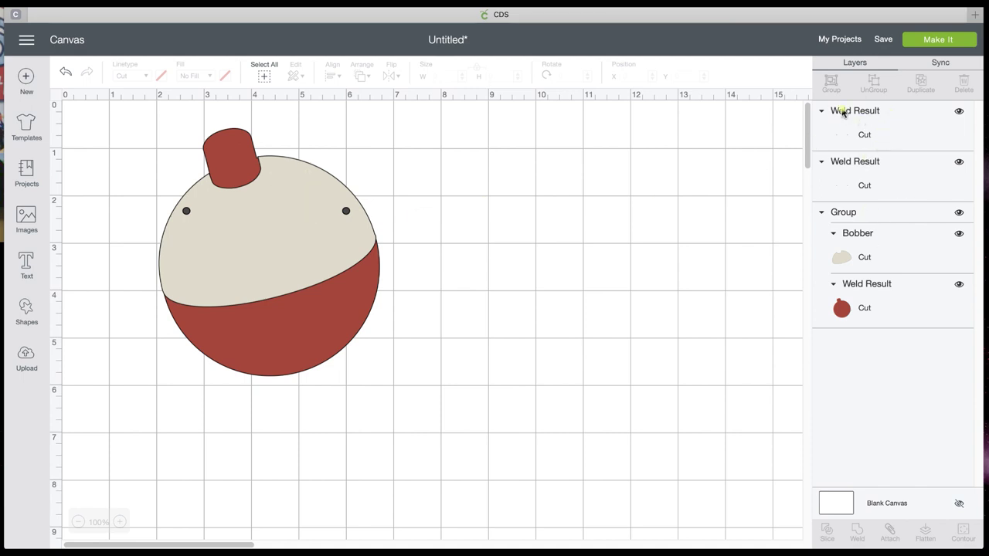
Step: Slice one pair of hole circles out of the cream dome
{"action": "left_click", "coordinate": [867, 136]}
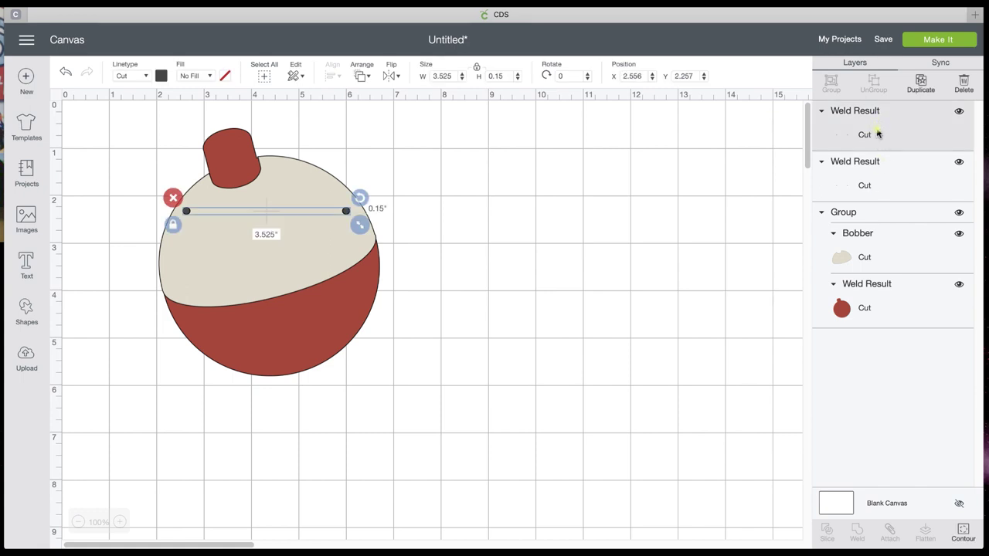
{"action": "left_click", "coordinate": [884, 255], "text": "shift"}
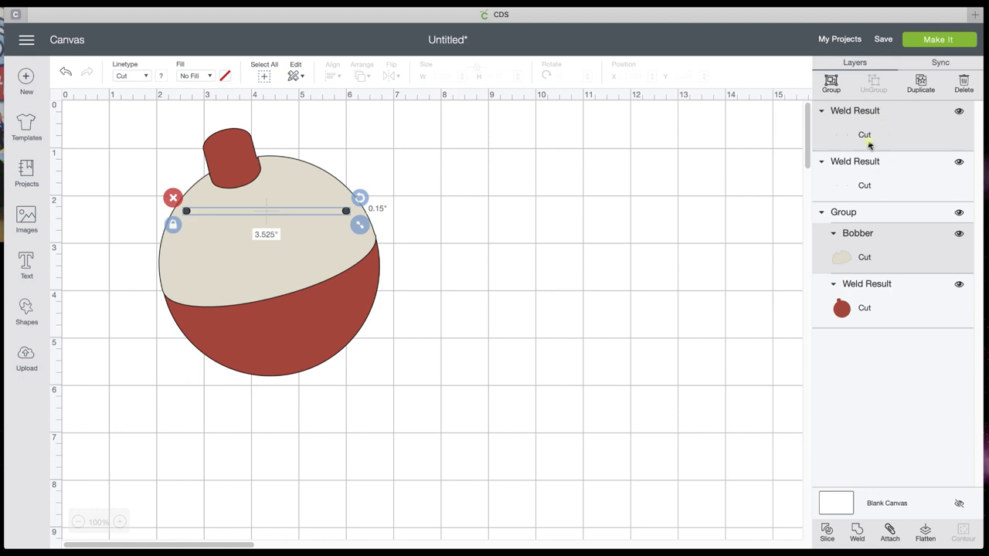
{"action": "left_click", "coordinate": [826, 532]}
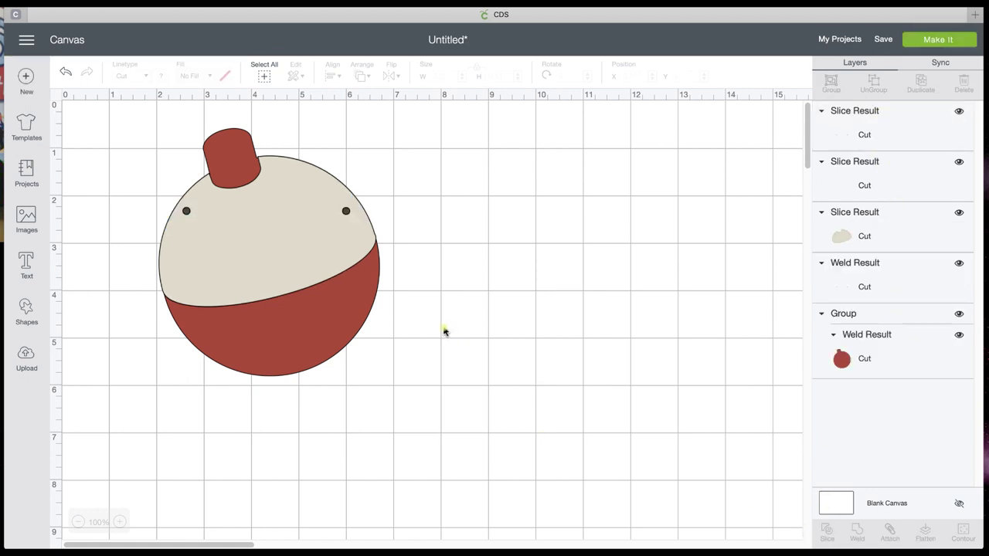
{"action": "left_click", "coordinate": [295, 246]}
{"action": "left_click_drag", "start_coordinate": [293, 245], "coordinate": [644, 279]}
{"action": "left_click_drag", "start_coordinate": [262, 227], "coordinate": [286, 232]}
{"action": "key", "text": "ctrl+z"}
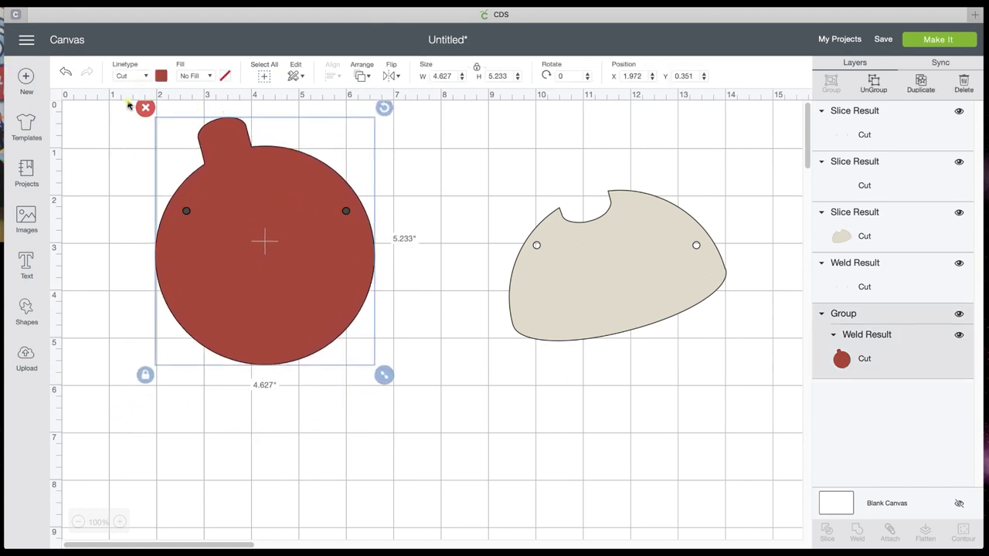
{"action": "left_click", "coordinate": [65, 73]}
{"action": "left_click", "coordinate": [67, 74]}
{"action": "left_click", "coordinate": [67, 74]}
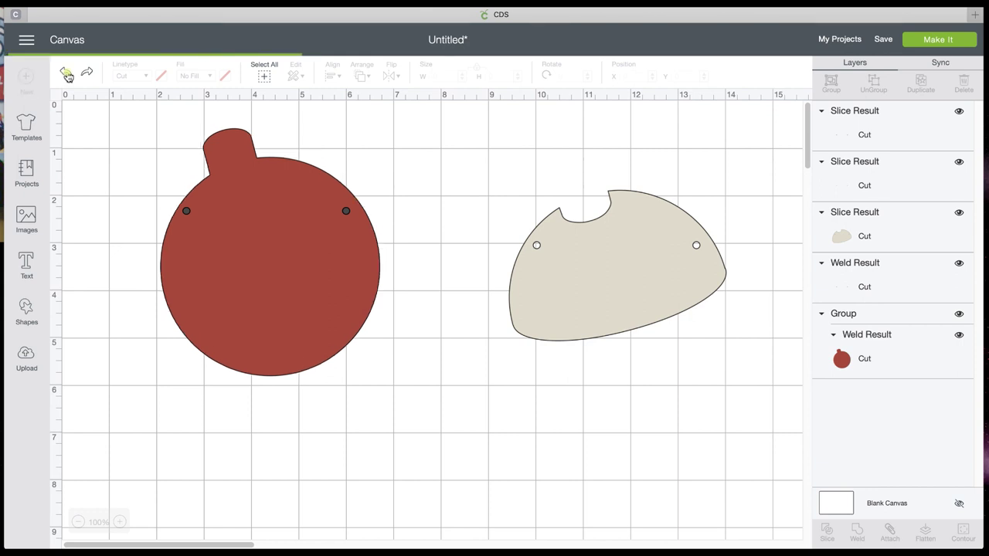
Step: Move the cut dome aside to about X 8.952, Y 1, and slice a pair of hole circles out of the red body
{"action": "left_click", "coordinate": [299, 248]}
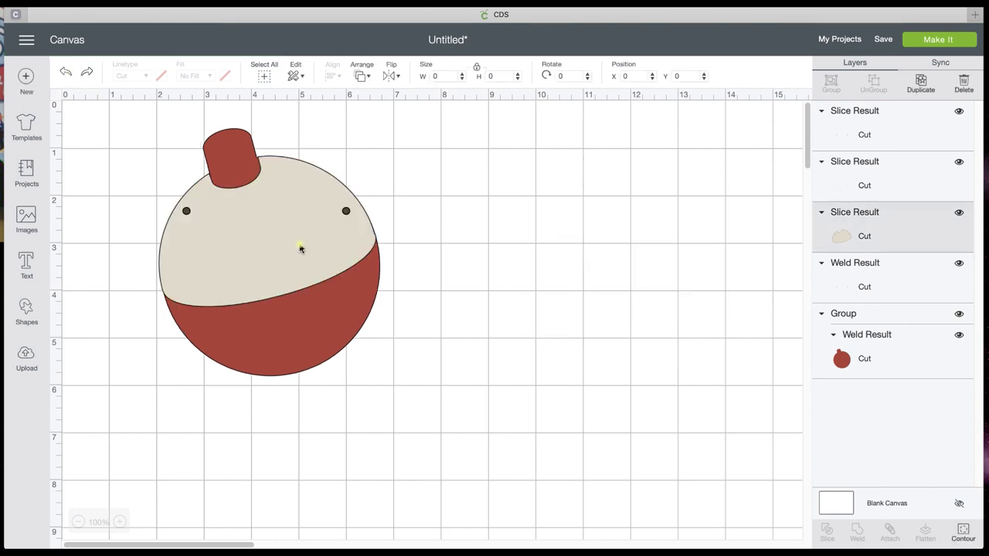
{"action": "left_click_drag", "start_coordinate": [299, 248], "coordinate": [626, 240]}
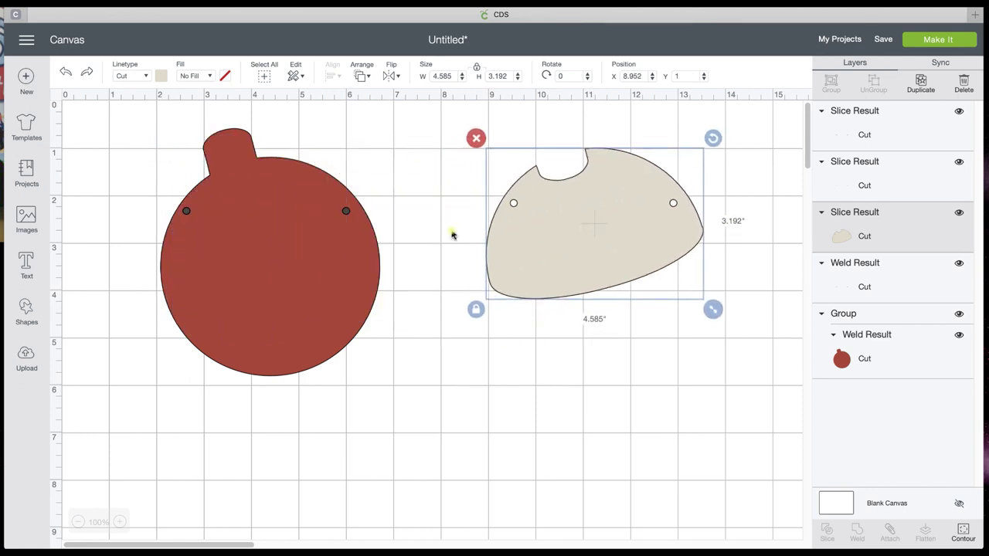
{"action": "left_click", "coordinate": [346, 215]}
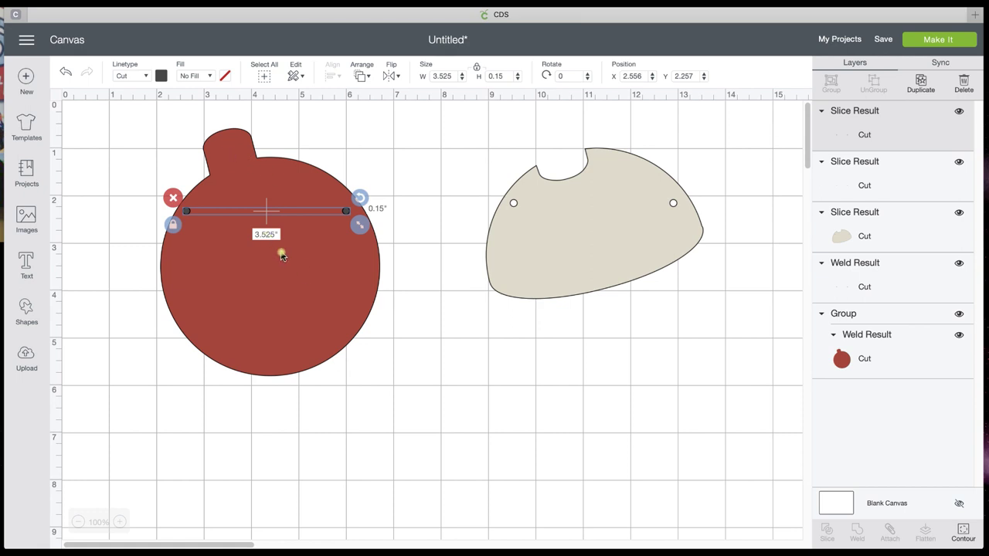
{"action": "left_click", "coordinate": [268, 176]}
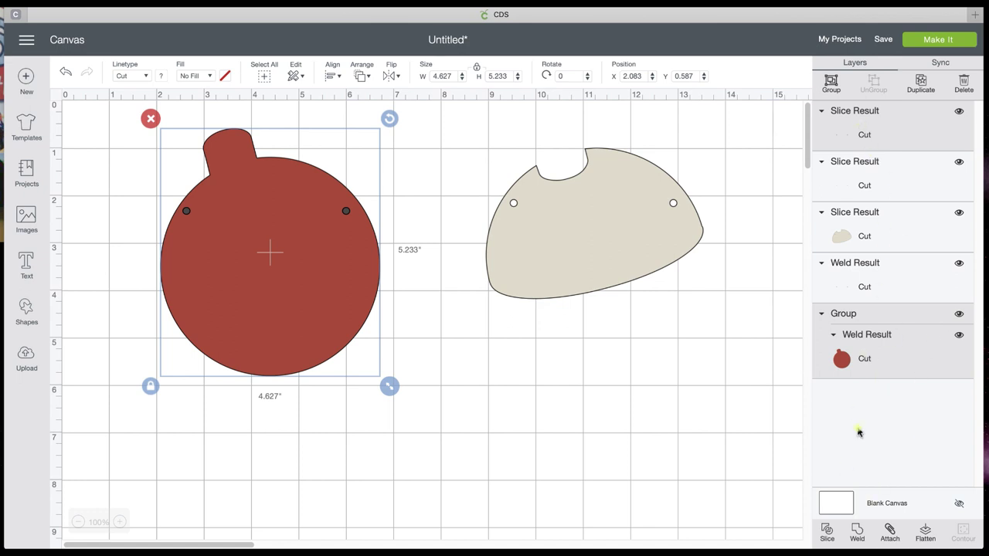
{"action": "left_click", "coordinate": [826, 533]}
Step: Move the sliced red body off the leftover circles and pull the stacked circle pairs apart
{"action": "left_click_drag", "start_coordinate": [324, 312], "coordinate": [503, 382]}
{"action": "left_click_drag", "start_coordinate": [173, 184], "coordinate": [362, 231]}
{"action": "left_click", "coordinate": [274, 204]}
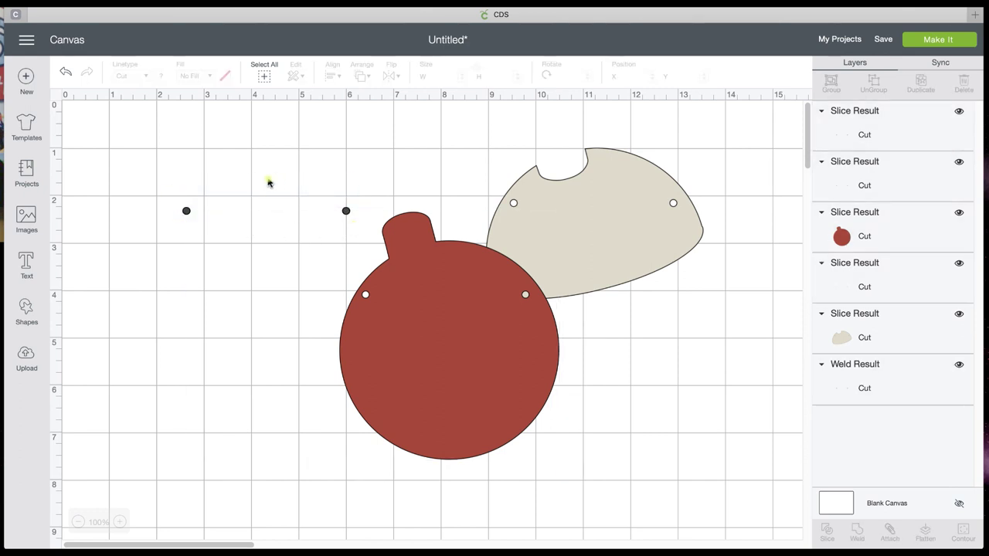
{"action": "left_click_drag", "start_coordinate": [186, 212], "coordinate": [194, 170]}
{"action": "left_click_drag", "start_coordinate": [193, 228], "coordinate": [187, 135]}
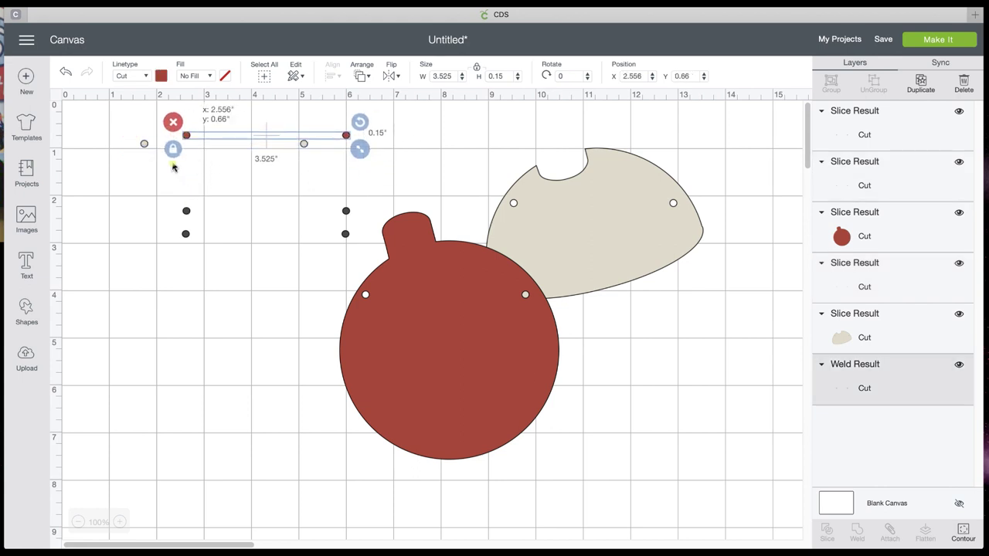
{"action": "left_click_drag", "start_coordinate": [185, 210], "coordinate": [154, 152]}
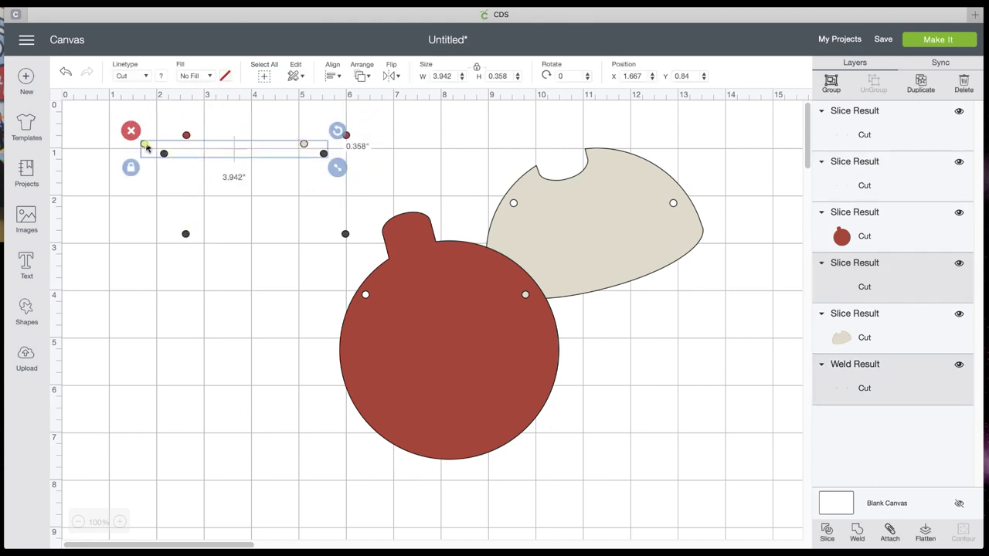
Step: Move the red body farther from the leftover circle pairs and delete all of those pairs
{"action": "left_click_drag", "start_coordinate": [106, 112], "coordinate": [357, 249]}
{"action": "left_click", "coordinate": [232, 161]}
{"action": "left_click_drag", "start_coordinate": [427, 295], "coordinate": [534, 305]}
{"action": "left_click_drag", "start_coordinate": [123, 123], "coordinate": [329, 254]}
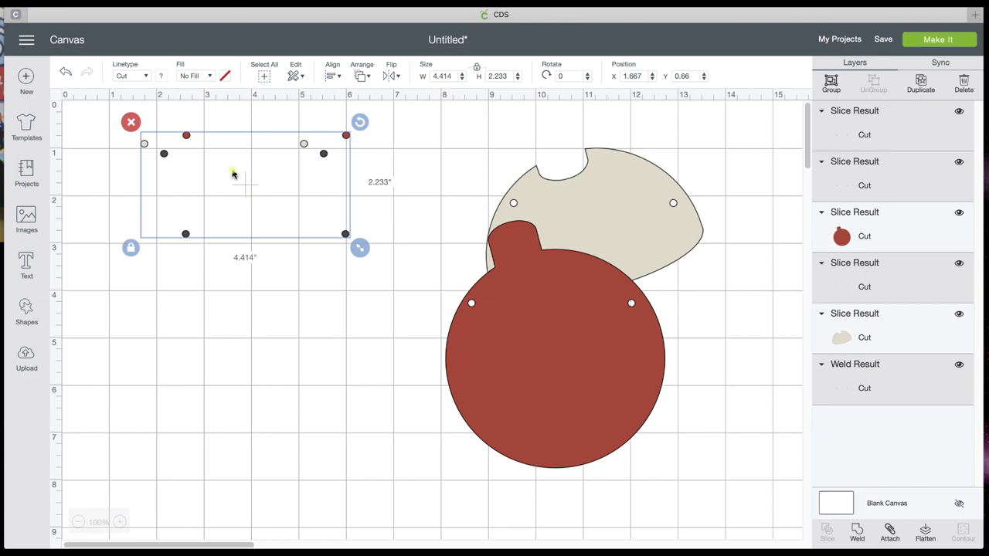
{"action": "left_click", "coordinate": [131, 122]}
Step: Restack the bobber by sending the red body to the back and fitting the cream dome over it at about X 3.841, Y 1.486
{"action": "left_click_drag", "start_coordinate": [606, 217], "coordinate": [428, 205]}
{"action": "left_click_drag", "start_coordinate": [532, 316], "coordinate": [319, 231]}
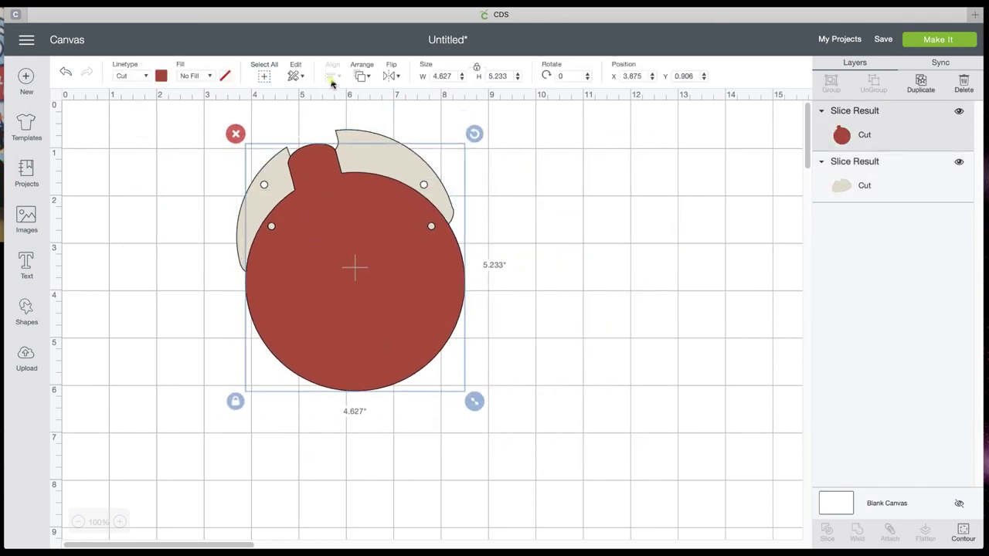
{"action": "left_click", "coordinate": [362, 75]}
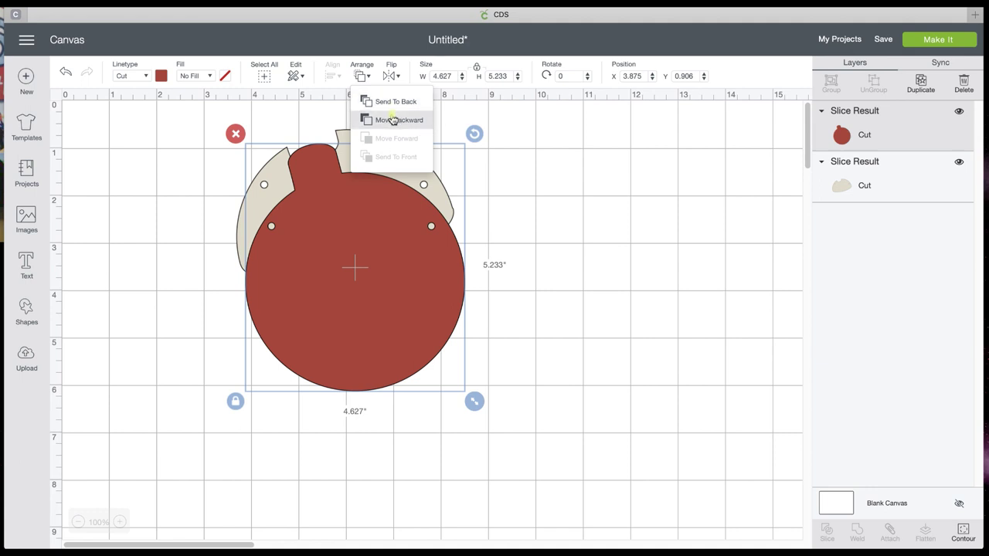
{"action": "left_click", "coordinate": [361, 75]}
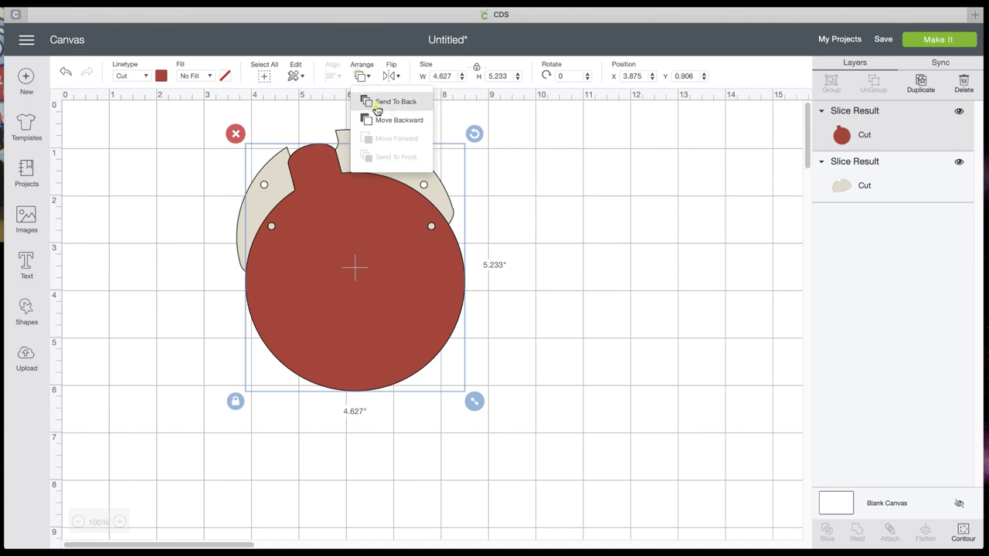
{"action": "left_click", "coordinate": [394, 101]}
{"action": "left_click_drag", "start_coordinate": [397, 173], "coordinate": [398, 216]}
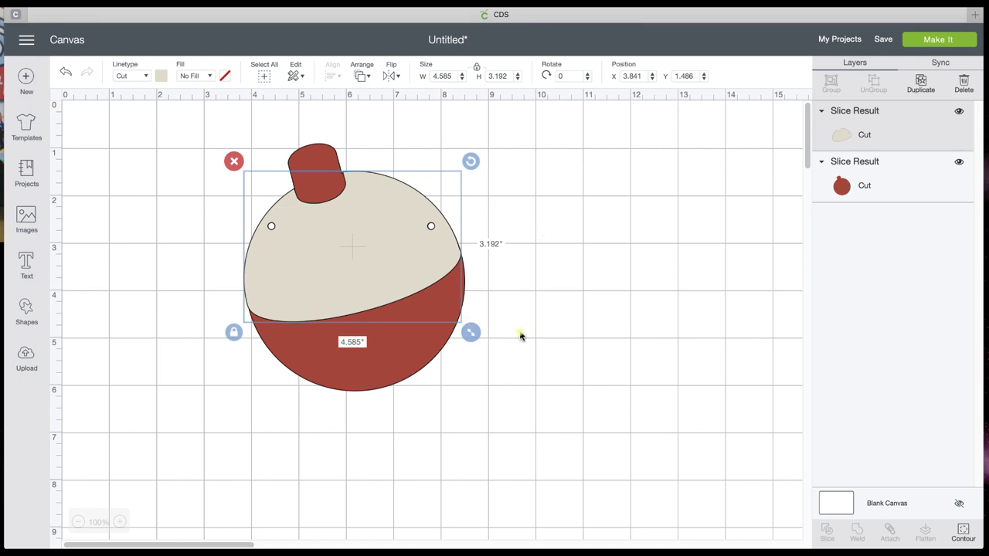
{"action": "left_click", "coordinate": [536, 276]}
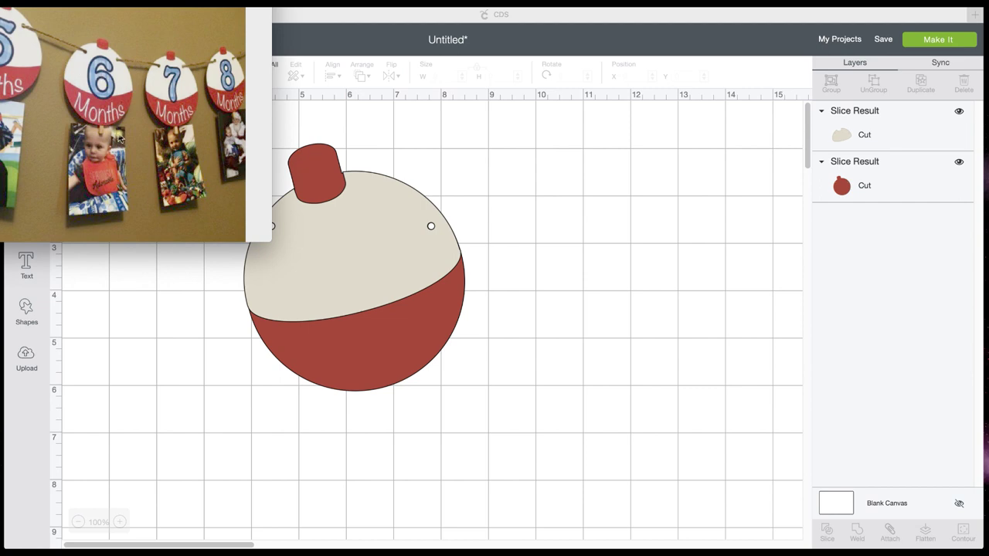
Step: Add a text object reading "Months" below the bobber
{"action": "left_click", "coordinate": [409, 224]}
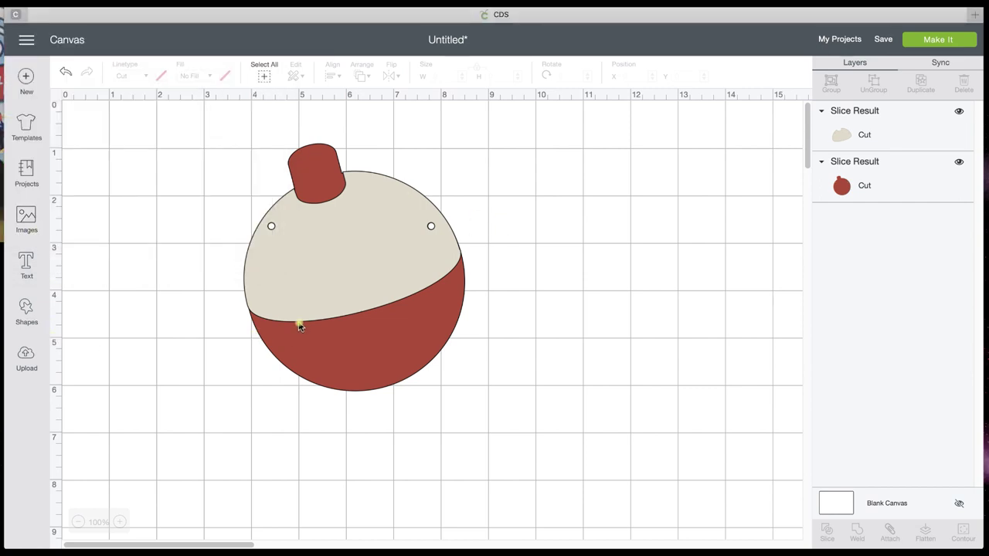
{"action": "left_click", "coordinate": [26, 263]}
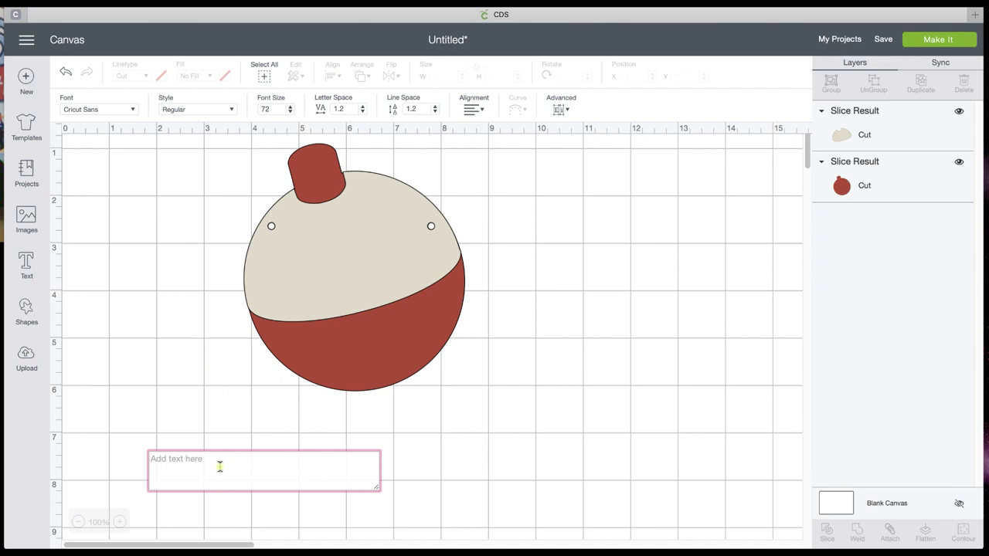
{"action": "type", "text": "Motn"}
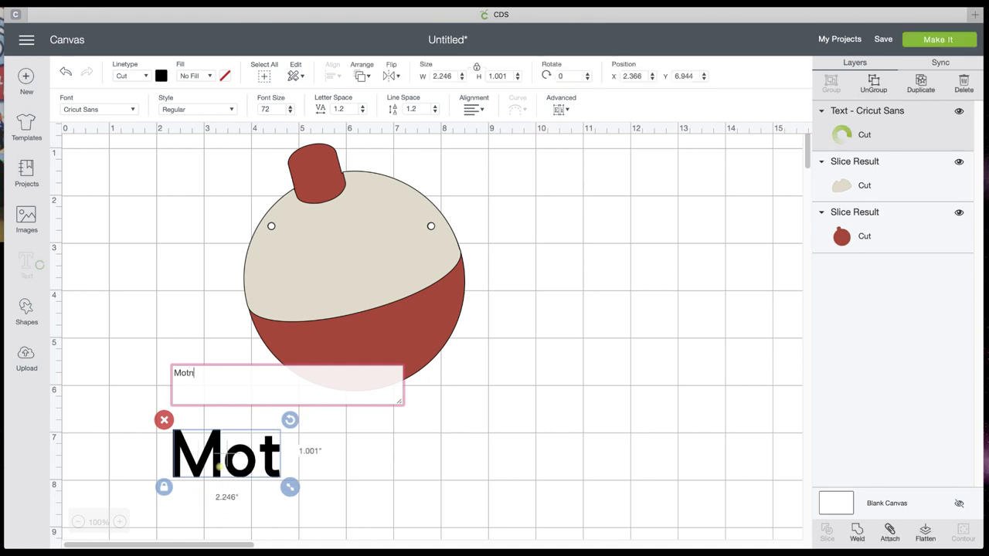
{"action": "key", "text": "BackSpace"}
{"action": "key", "text": "BackSpace"}
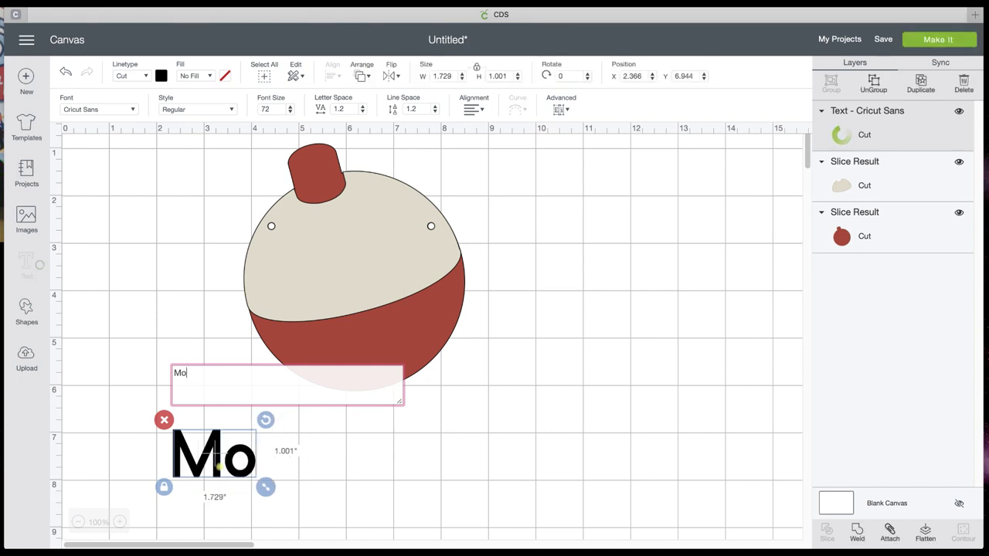
{"action": "type", "text": "nths"}
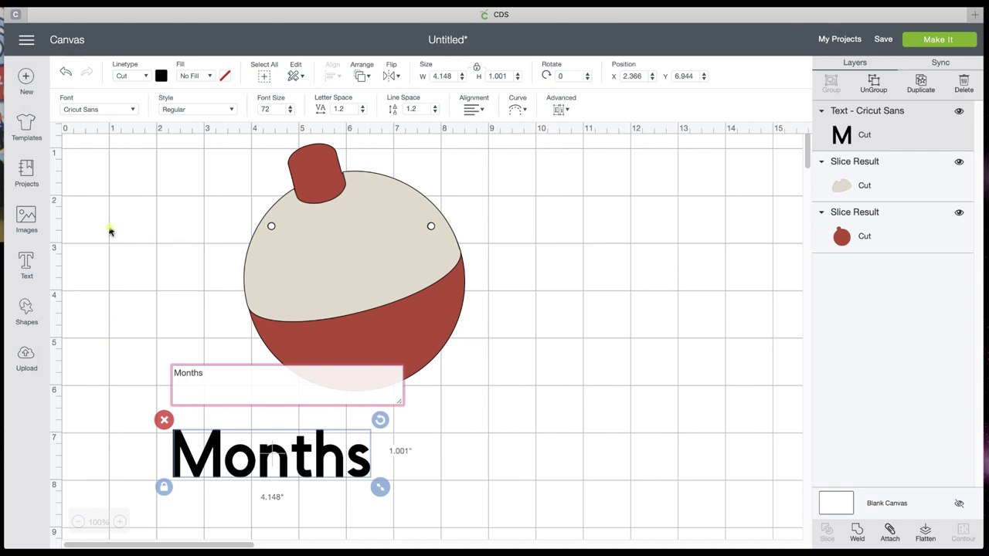
Step: Set the font of the Months text to Alexis Mattox - Emma Rae
{"action": "left_click", "coordinate": [123, 109]}
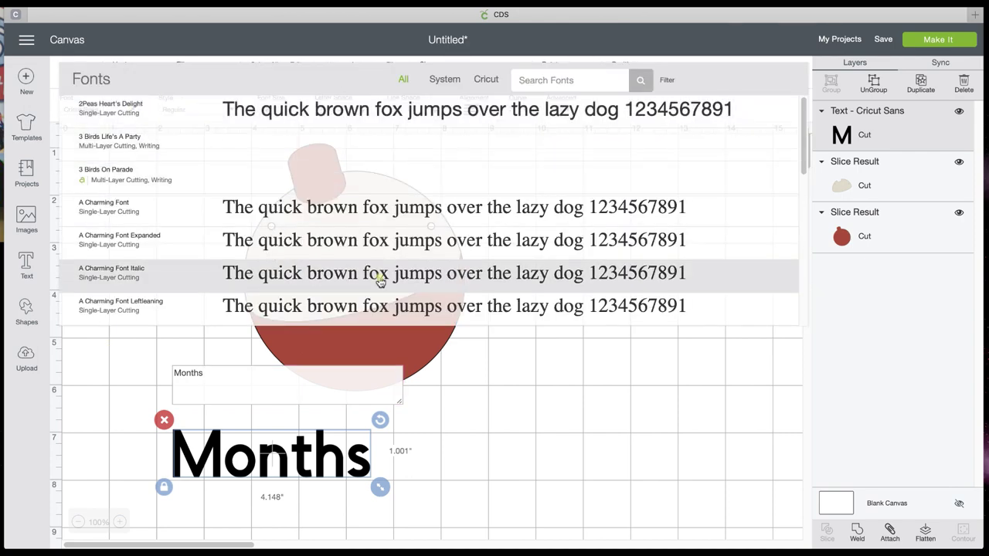
{"action": "scroll", "coordinate": [380, 281], "scroll_direction": "down", "scroll_amount": 10}
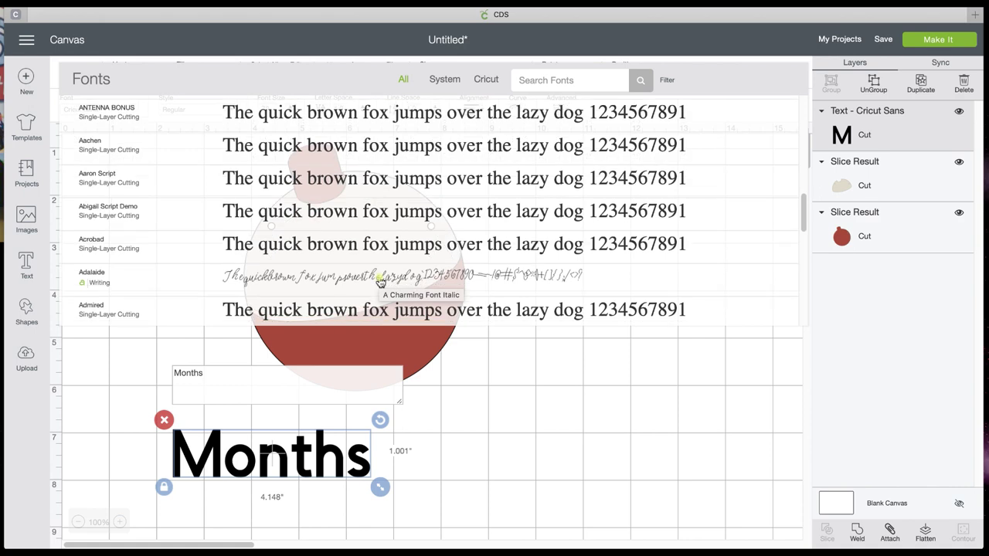
{"action": "scroll", "coordinate": [380, 282], "scroll_direction": "down", "scroll_amount": 4}
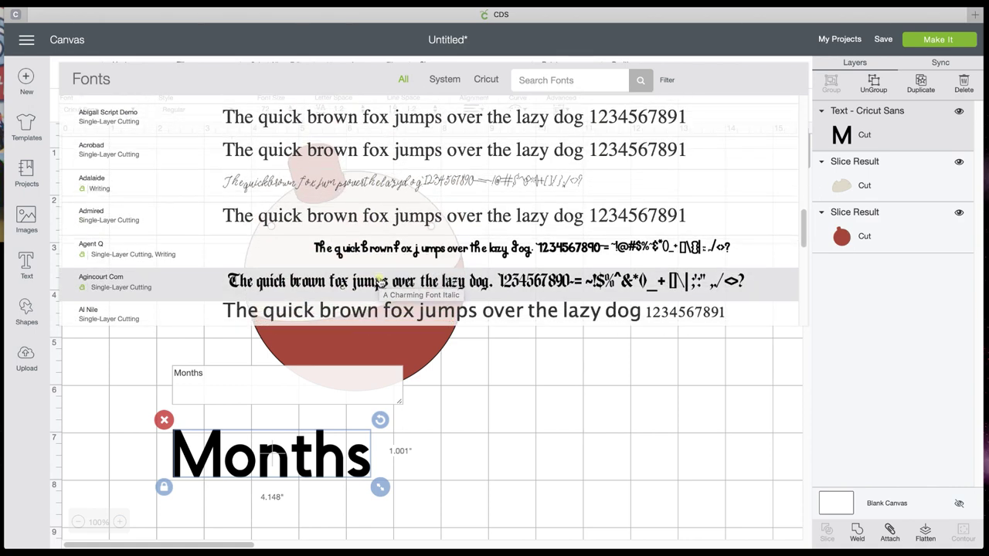
{"action": "scroll", "coordinate": [380, 282], "scroll_direction": "down", "scroll_amount": 3}
{"action": "scroll", "coordinate": [380, 282], "scroll_direction": "down", "scroll_amount": 3}
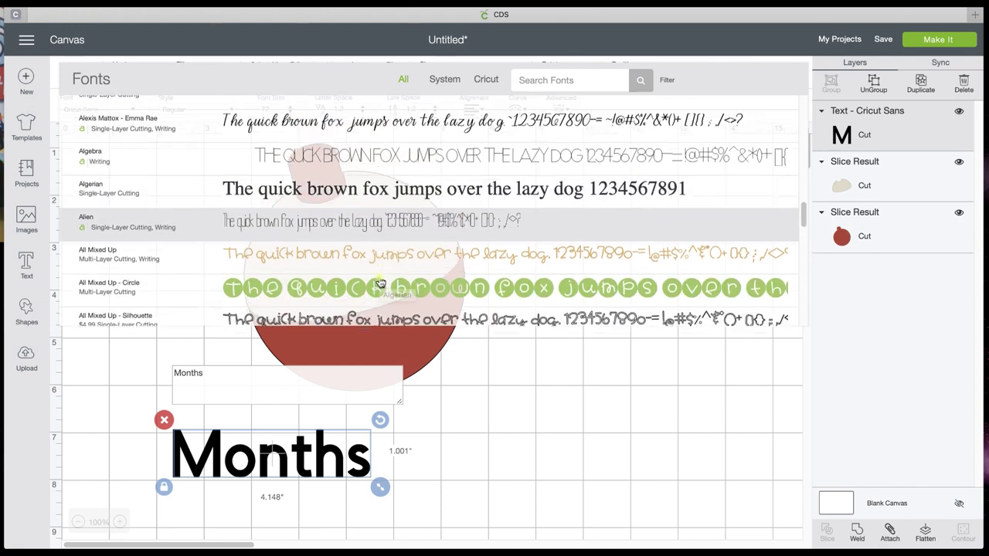
{"action": "scroll", "coordinate": [380, 282], "scroll_direction": "down", "scroll_amount": 1}
{"action": "scroll", "coordinate": [380, 282], "scroll_direction": "up", "scroll_amount": 3}
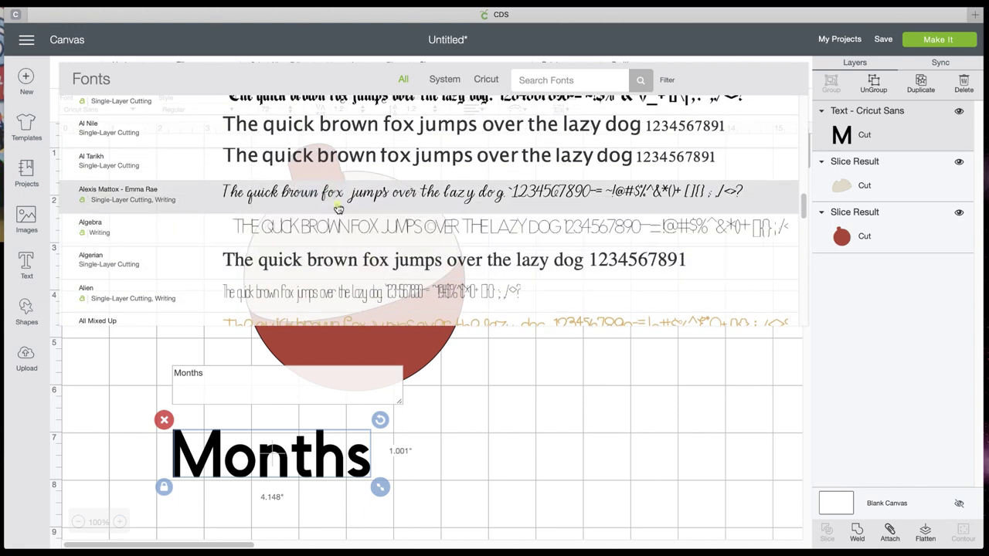
{"action": "left_click", "coordinate": [343, 199]}
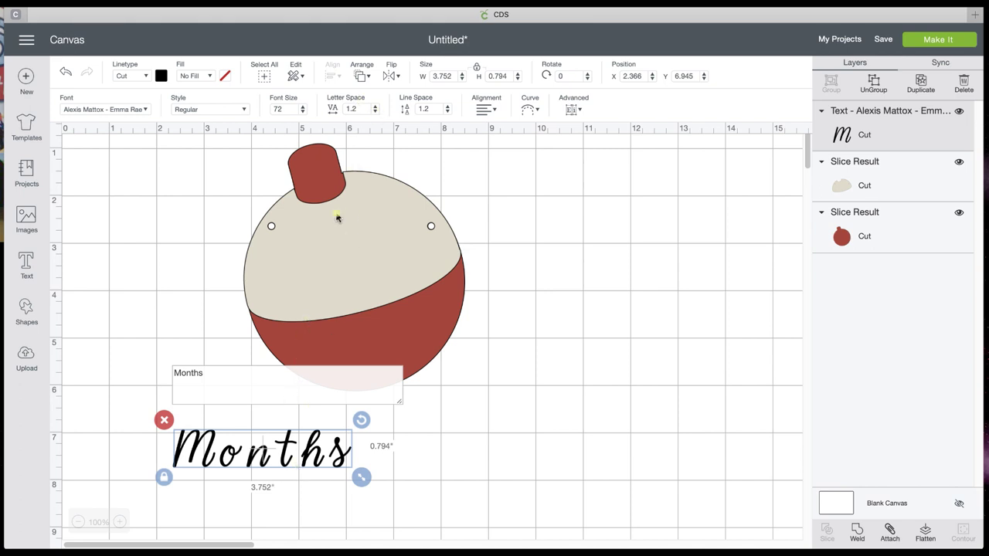
Step: Tighten the letter spacing of the Months text to -0.6
{"action": "left_click", "coordinate": [376, 112]}
{"action": "left_click", "coordinate": [376, 113]}
{"action": "left_click", "coordinate": [376, 113]}
{"action": "left_click", "coordinate": [375, 113]}
{"action": "left_click", "coordinate": [375, 112]}
{"action": "left_click", "coordinate": [376, 113]}
{"action": "left_click", "coordinate": [376, 113]}
{"action": "left_click", "coordinate": [375, 112]}
{"action": "left_click", "coordinate": [375, 112]}
{"action": "left_click", "coordinate": [375, 113]}
{"action": "left_click", "coordinate": [375, 112]}
{"action": "left_click", "coordinate": [376, 113]}
{"action": "left_click", "coordinate": [376, 113]}
{"action": "left_click", "coordinate": [375, 113]}
{"action": "left_click", "coordinate": [375, 113]}
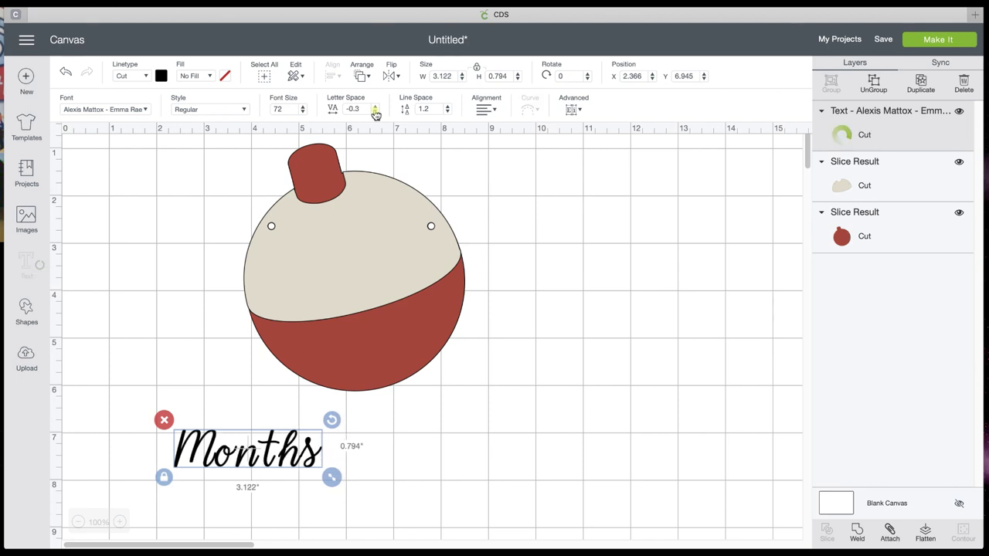
{"action": "left_click", "coordinate": [375, 113]}
{"action": "left_click", "coordinate": [376, 112]}
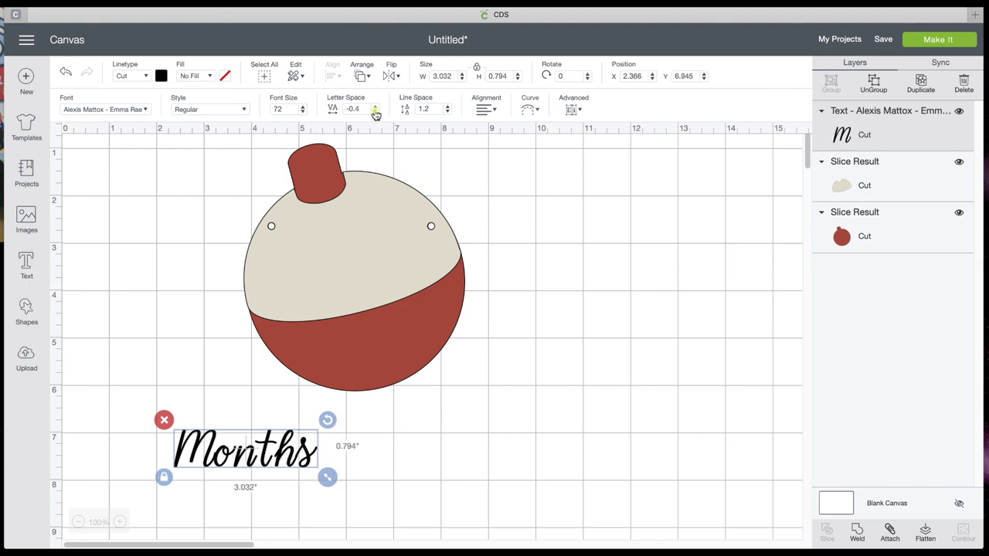
{"action": "left_click", "coordinate": [375, 113]}
{"action": "left_click", "coordinate": [375, 112]}
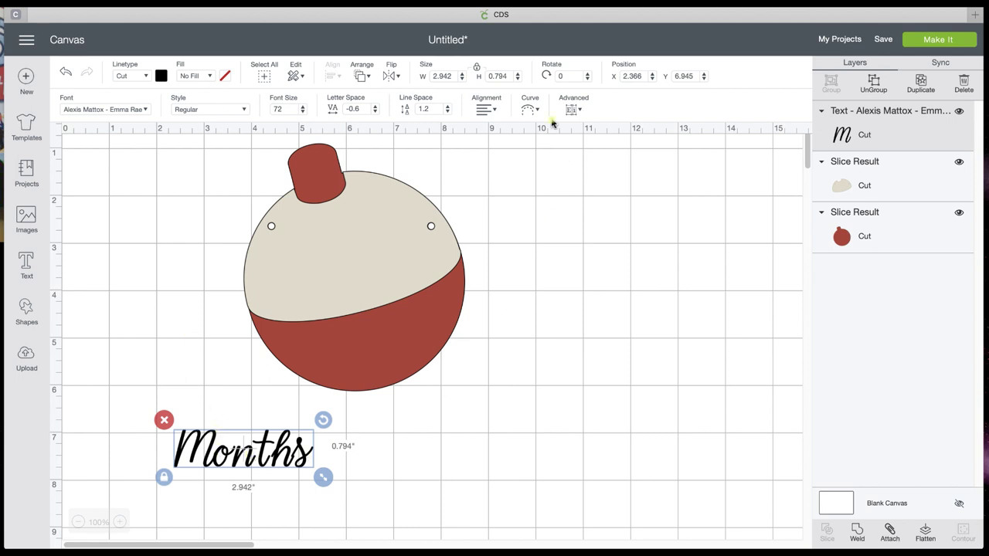
Step: Ungroup the Months text to letters and nudge the "s" against the "h" at about X 4.879
{"action": "left_click", "coordinate": [575, 110]}
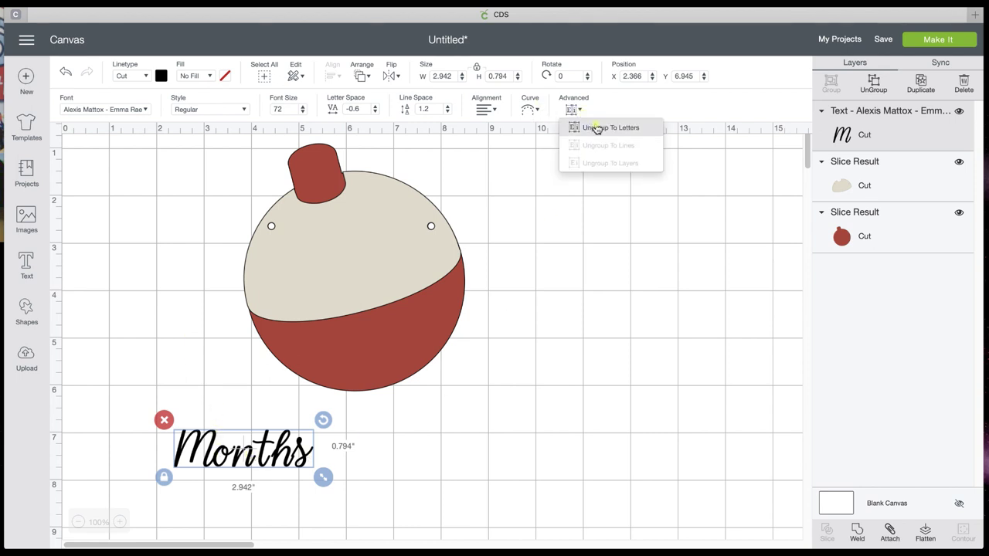
{"action": "left_click", "coordinate": [597, 128]}
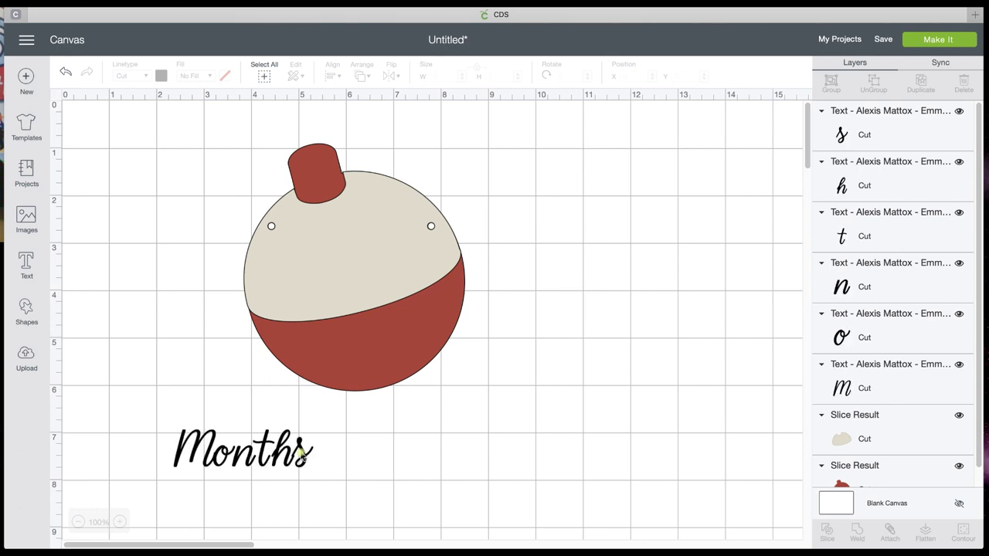
{"action": "left_click", "coordinate": [303, 456]}
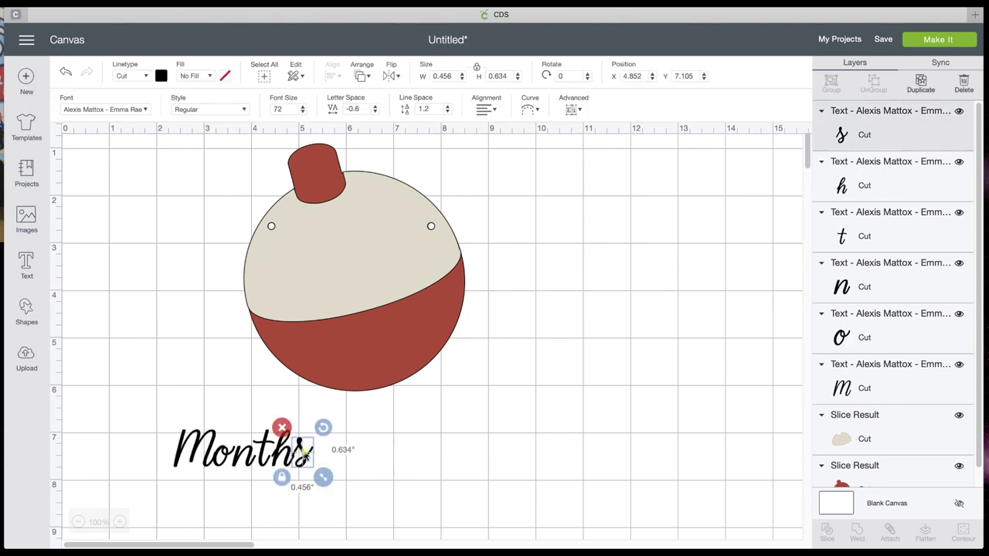
{"action": "left_click_drag", "start_coordinate": [303, 456], "coordinate": [304, 456]}
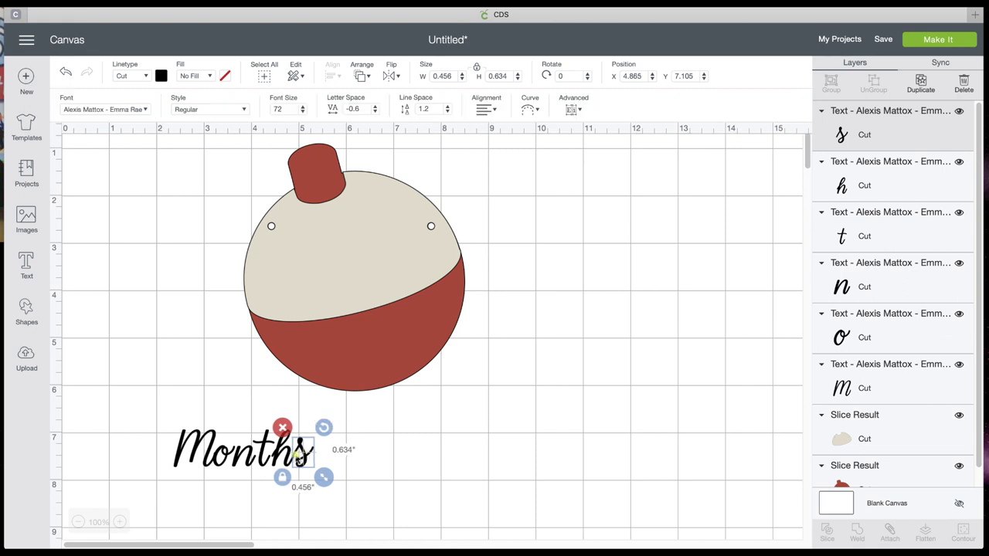
{"action": "left_click", "coordinate": [355, 473]}
{"action": "left_click", "coordinate": [307, 465]}
{"action": "left_click_drag", "start_coordinate": [305, 462], "coordinate": [304, 462]}
{"action": "left_click", "coordinate": [366, 466]}
{"action": "left_click", "coordinate": [304, 462]}
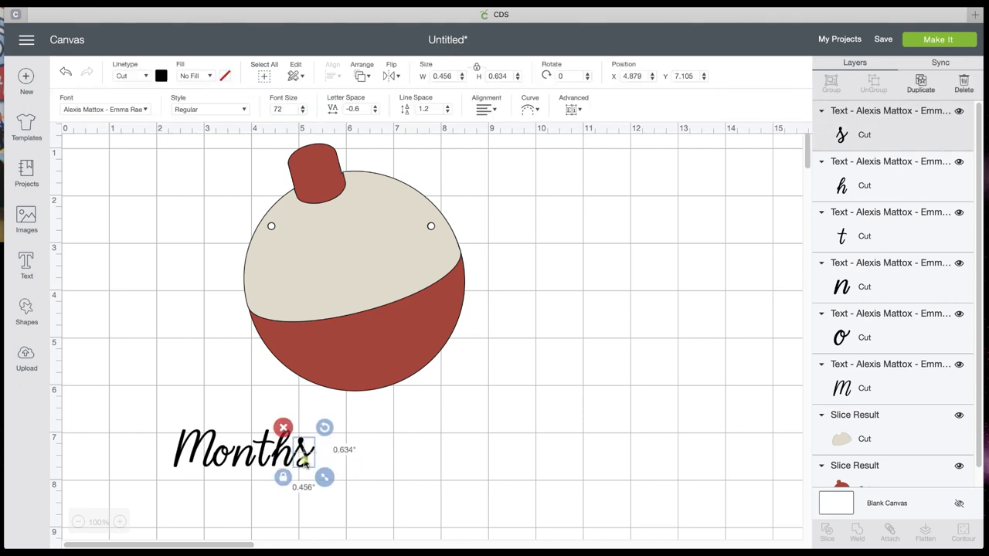
Step: Shift the trailing letters "hs", "ths" and "nths" inward in turn so the script strokes connect
{"action": "left_click", "coordinate": [285, 459], "text": "shift"}
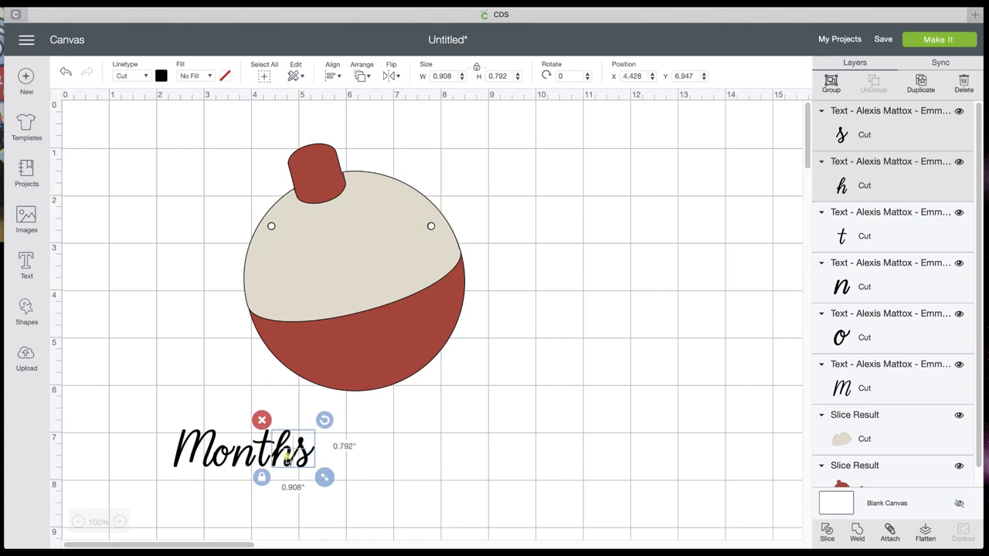
{"action": "left_click_drag", "start_coordinate": [287, 457], "coordinate": [284, 459]}
{"action": "left_click", "coordinate": [325, 465]}
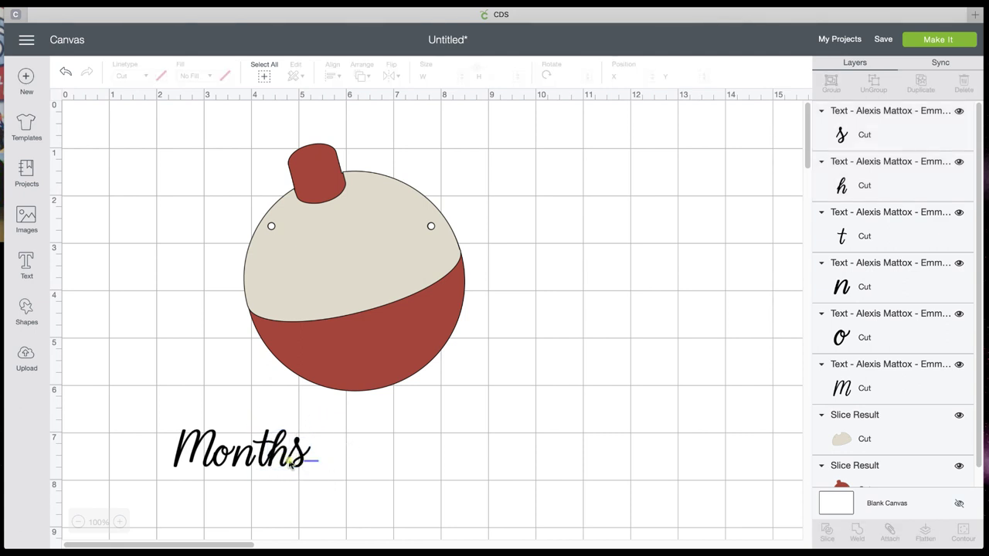
{"action": "left_click_drag", "start_coordinate": [263, 457], "coordinate": [264, 456]}
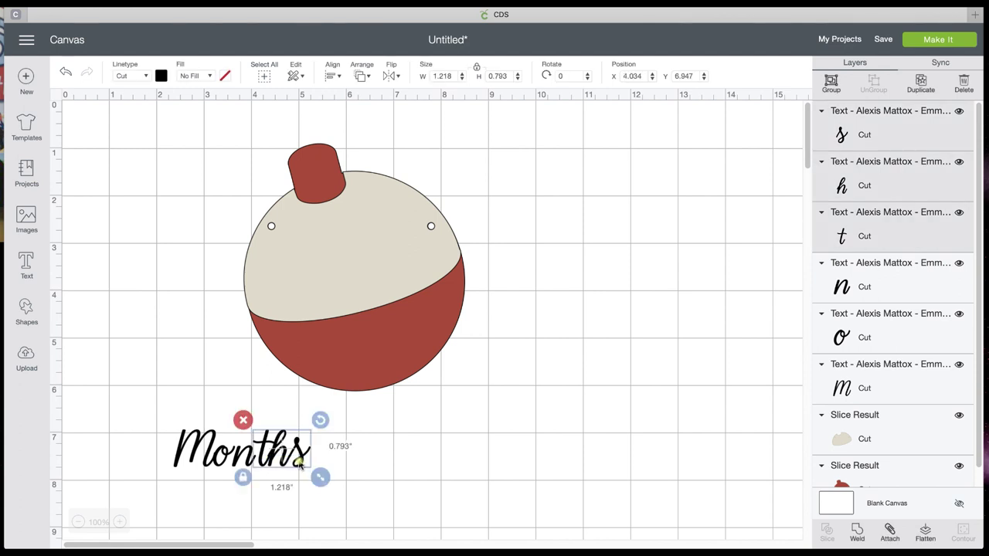
{"action": "mouse_move", "coordinate": [297, 462]}
{"action": "left_mouse_down"}
{"action": "mouse_move", "coordinate": [247, 456]}
{"action": "mouse_move", "coordinate": [278, 462]}
{"action": "left_mouse_up"}
{"action": "left_click", "coordinate": [330, 467]}
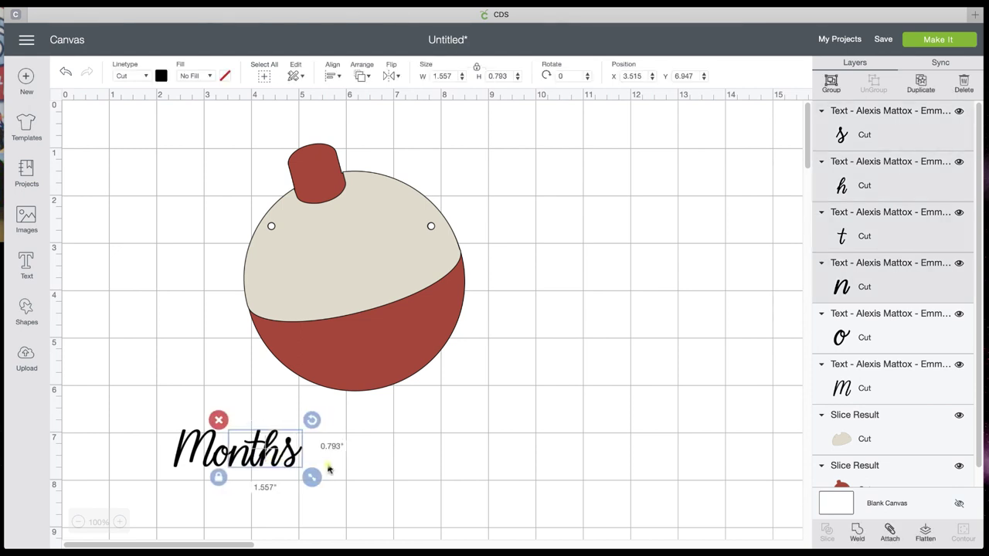
Step: Weld all the Months letters together and place the word on the bobber's red lower part at about X 5.06, Y 4.779
{"action": "left_click", "coordinate": [356, 470]}
{"action": "left_click_drag", "start_coordinate": [349, 467], "coordinate": [144, 424]}
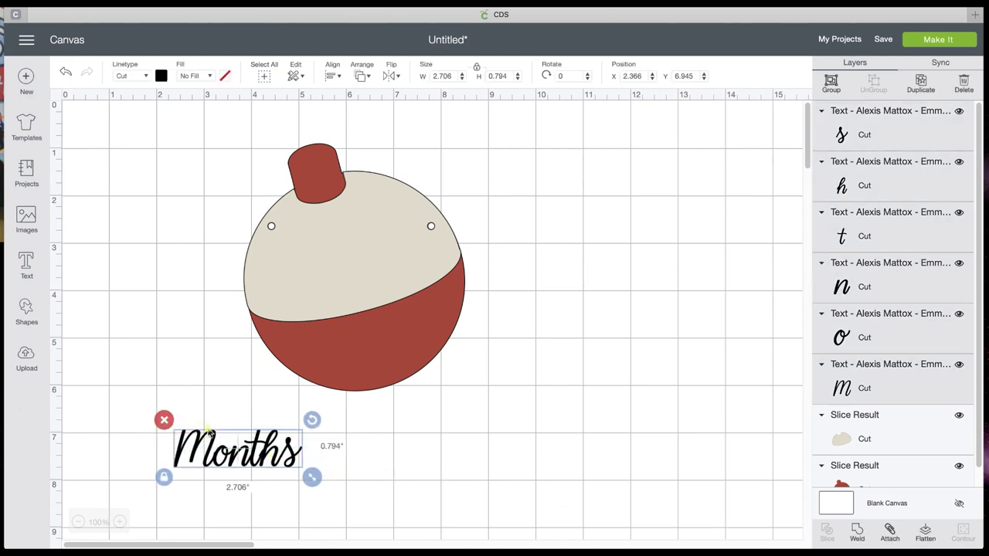
{"action": "left_click", "coordinate": [858, 537]}
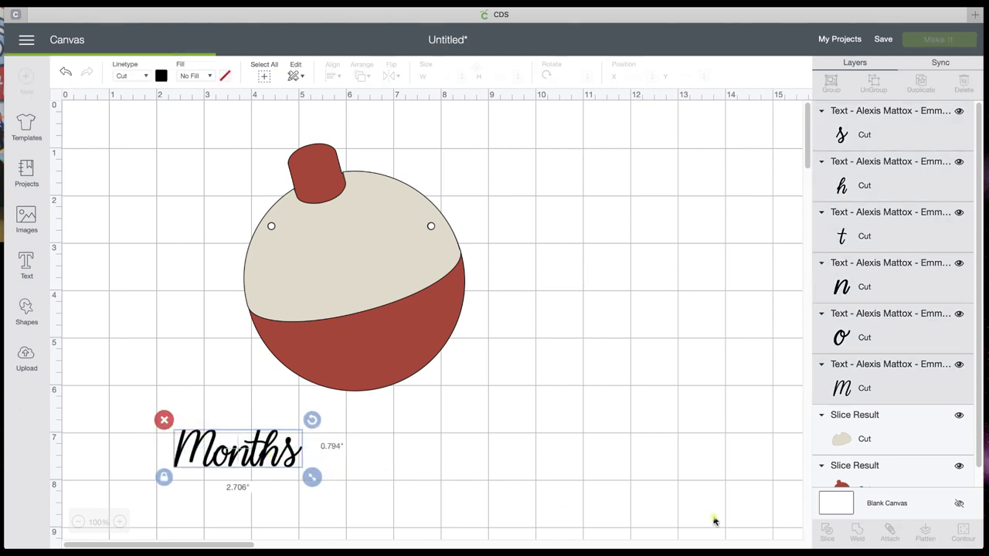
{"action": "left_click_drag", "start_coordinate": [276, 458], "coordinate": [402, 355]}
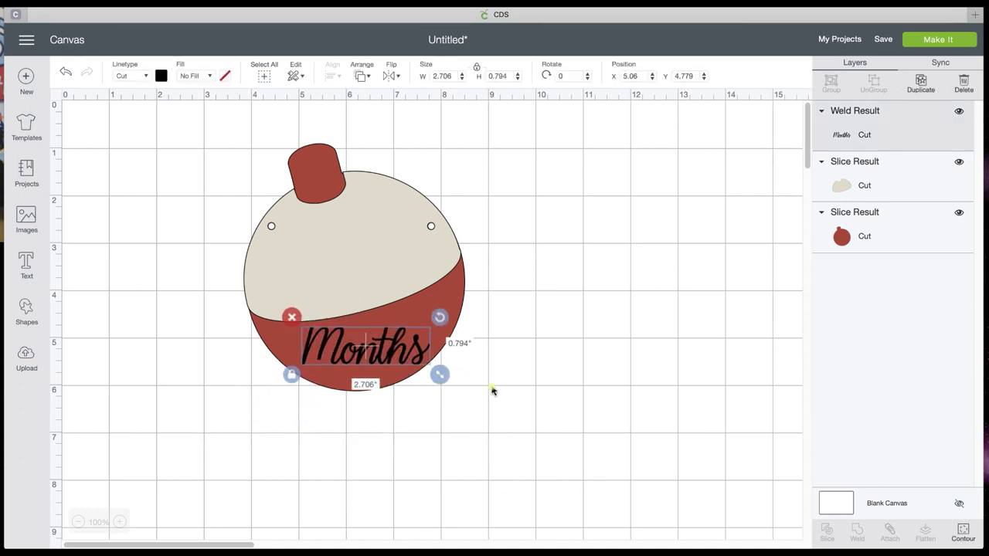
{"action": "left_click", "coordinate": [496, 392]}
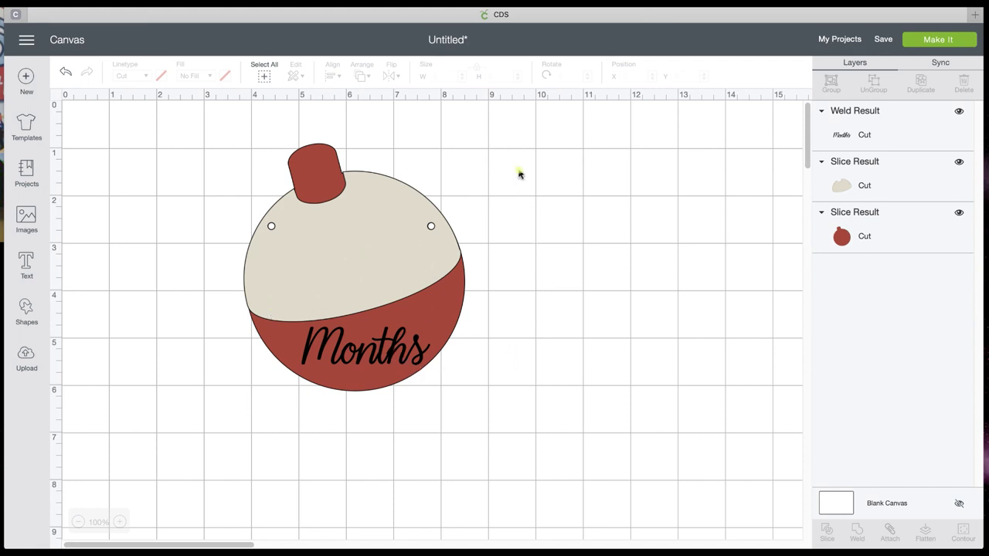
Step: Nudge the welded Months word down to about Y 4.806 and recolor it white
{"action": "left_click", "coordinate": [400, 344]}
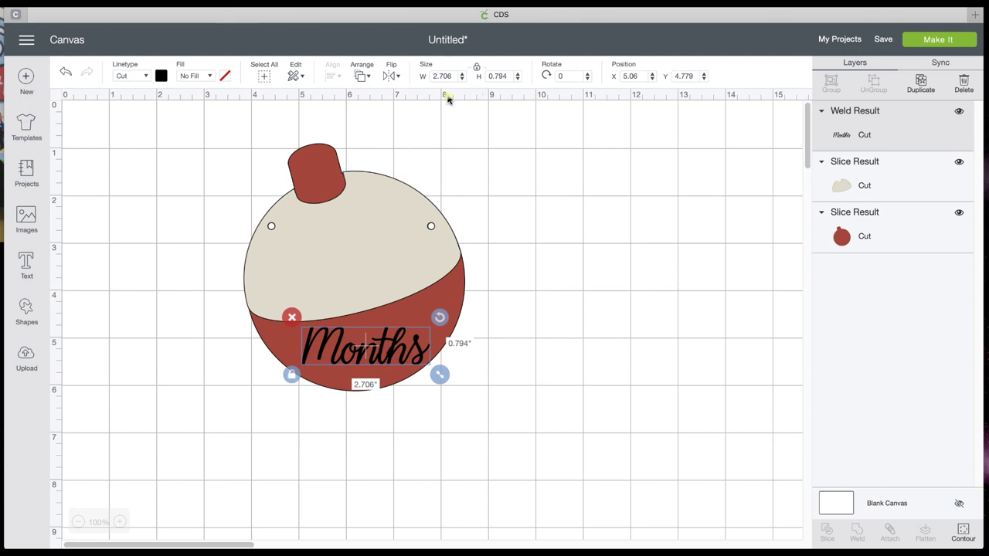
{"action": "left_click", "coordinate": [447, 364]}
{"action": "left_click", "coordinate": [419, 364]}
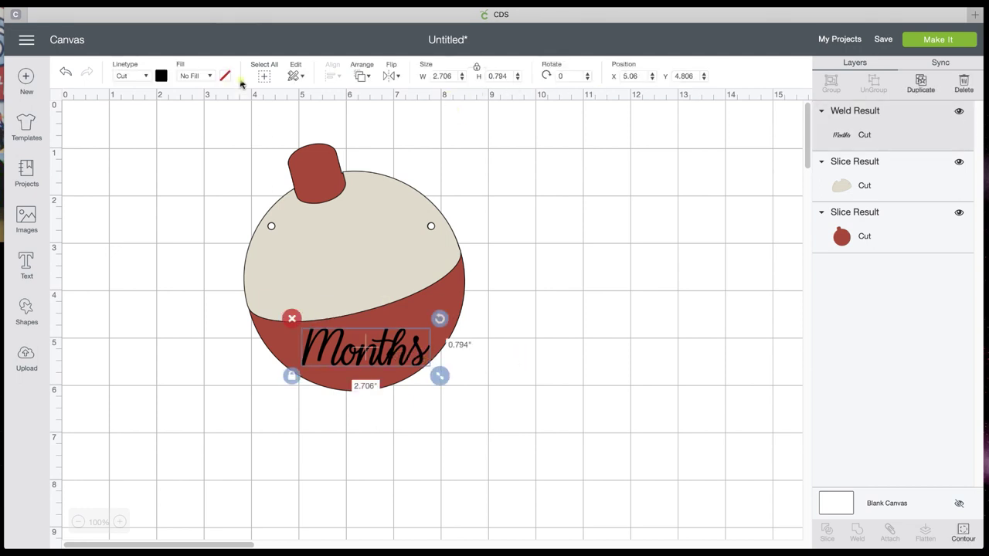
{"action": "left_click", "coordinate": [160, 76]}
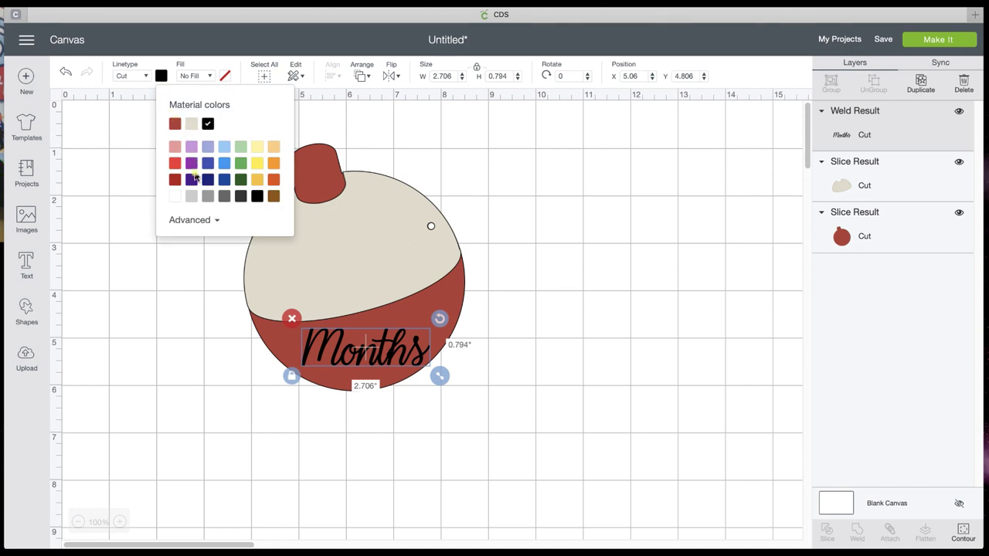
{"action": "left_click", "coordinate": [175, 196]}
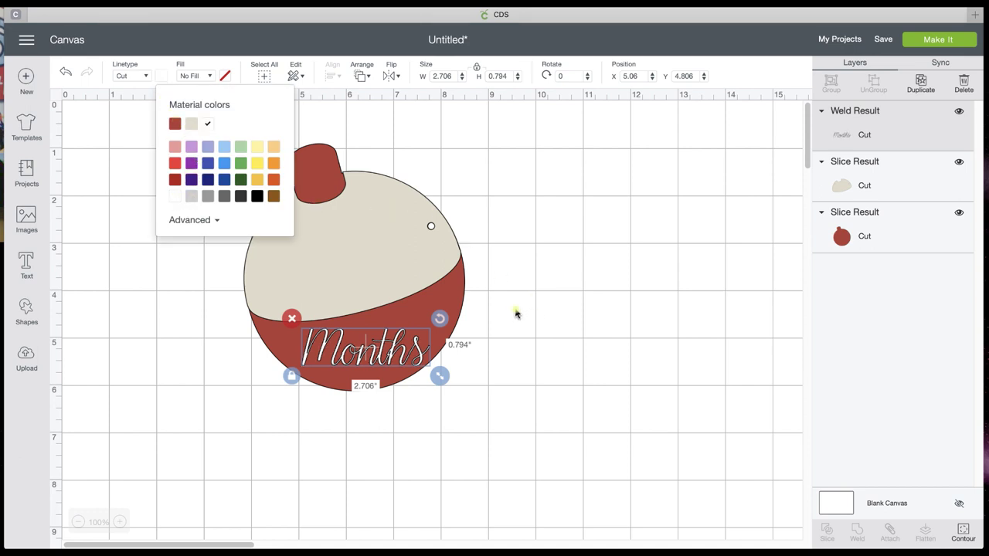
{"action": "left_click", "coordinate": [533, 332]}
Step: Move the cream dome off the red body to the empty canvas beside it
{"action": "left_click_drag", "start_coordinate": [504, 368], "coordinate": [337, 349]}
{"action": "left_click", "coordinate": [409, 260]}
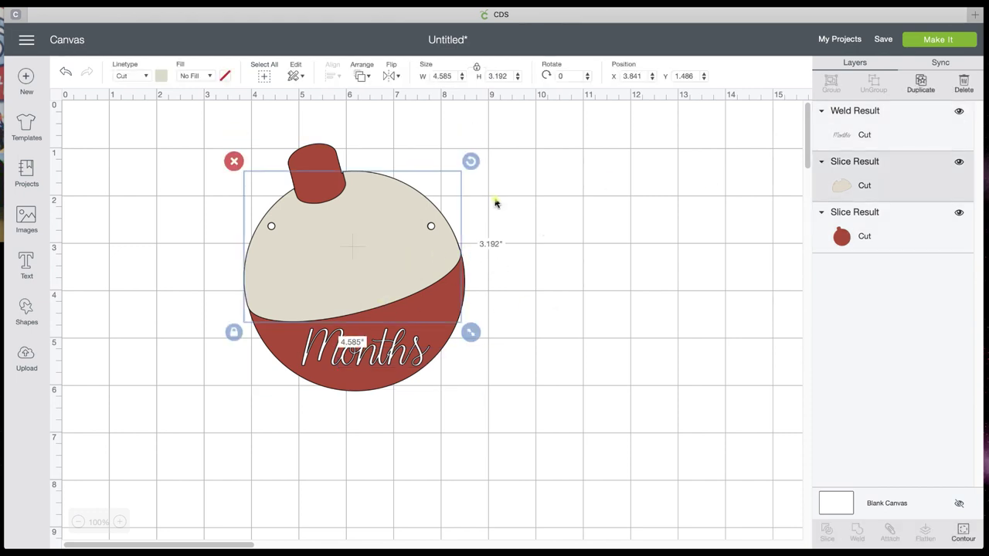
{"action": "left_click_drag", "start_coordinate": [377, 234], "coordinate": [683, 225]}
Step: Flatten the white Months word onto the red body, undo the flattening, and select the word alone
{"action": "left_click_drag", "start_coordinate": [466, 401], "coordinate": [274, 315]}
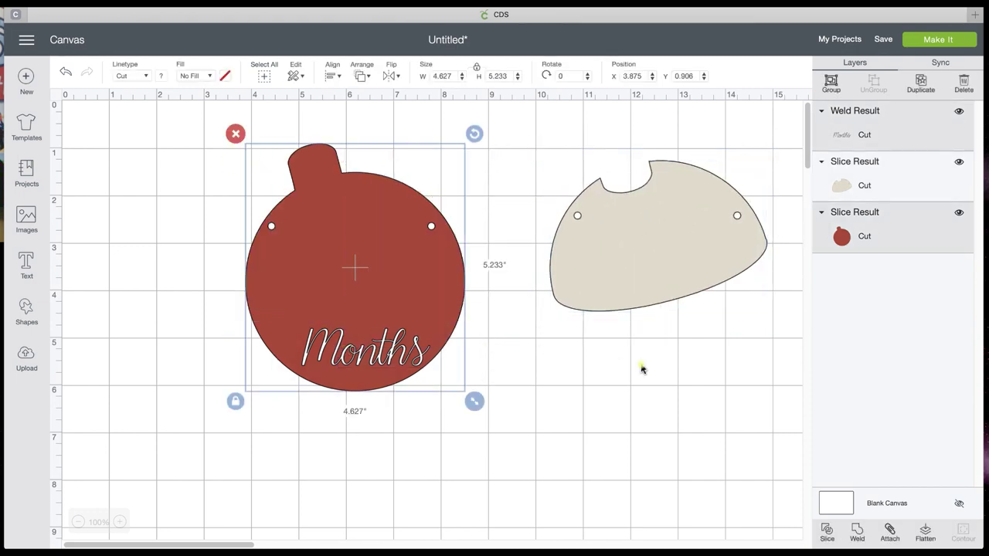
{"action": "left_click", "coordinate": [926, 534]}
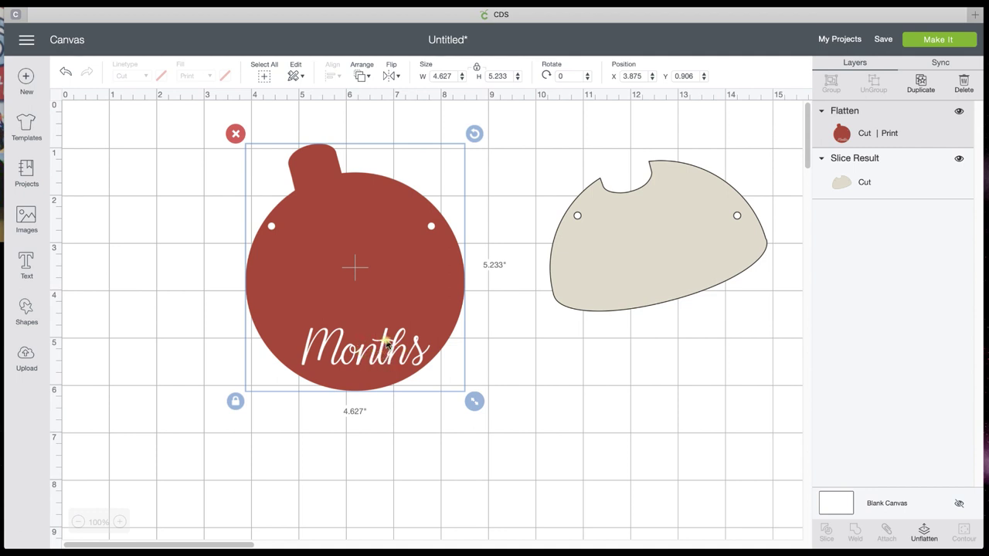
{"action": "left_click", "coordinate": [66, 74]}
{"action": "left_click", "coordinate": [396, 349]}
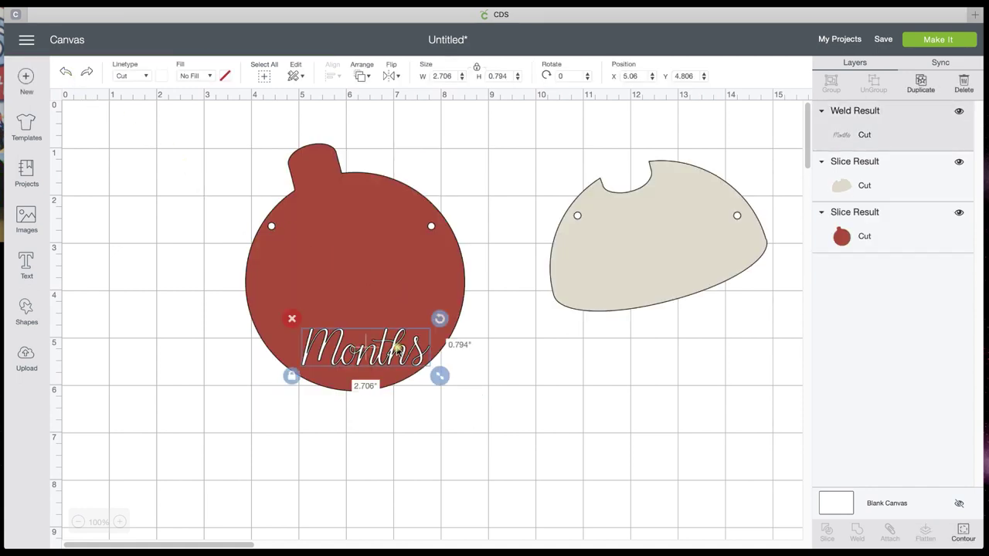
Step: Recolor the Months word black and move the cream dome back onto the red body at about X 3.841, Y 1.458
{"action": "left_click", "coordinate": [160, 76]}
{"action": "left_click", "coordinate": [257, 195]}
{"action": "left_click_drag", "start_coordinate": [642, 265], "coordinate": [336, 272]}
{"action": "left_click", "coordinate": [343, 351]}
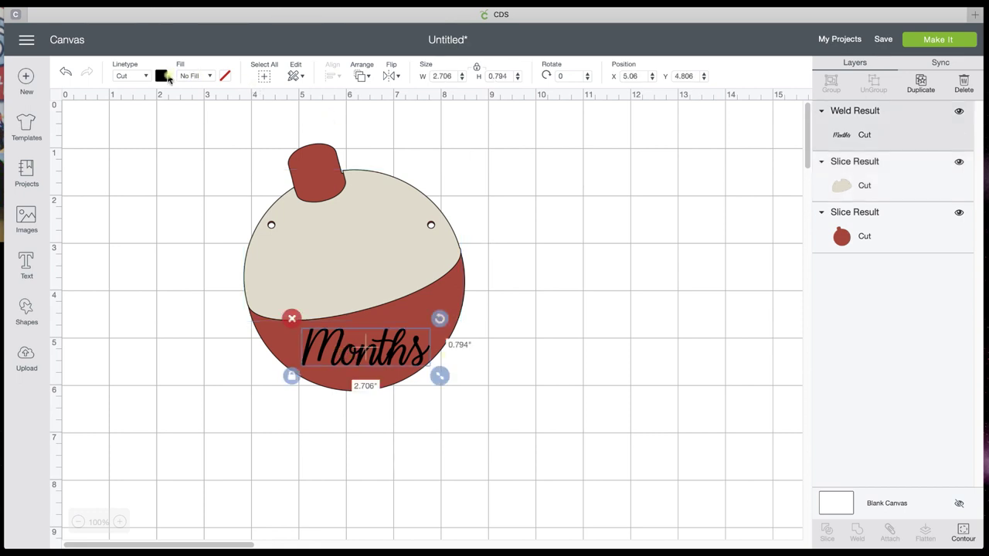
Step: Nudge the cream dome down to about Y 1.486 to align its string holes with those in the red body
{"action": "left_click", "coordinate": [461, 276]}
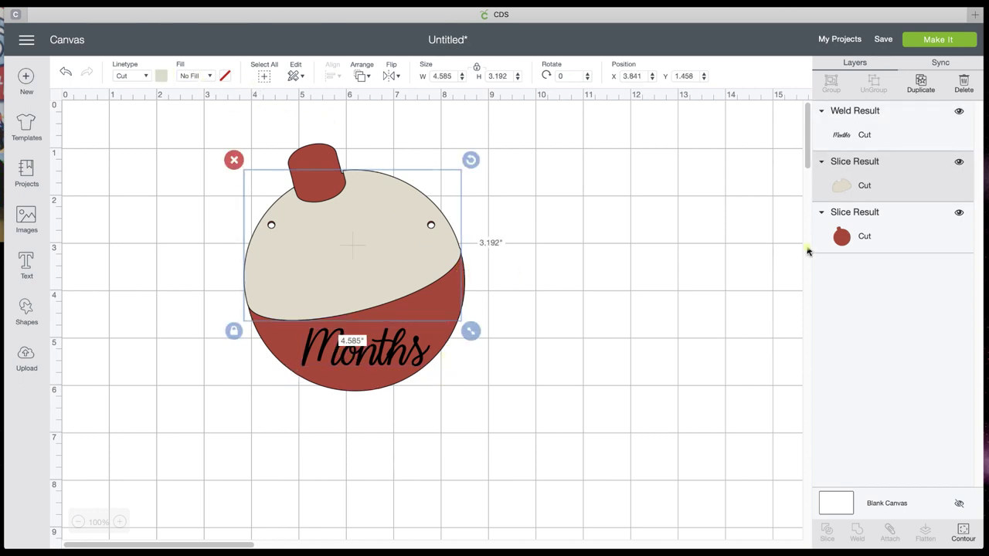
{"action": "left_click", "coordinate": [876, 237]}
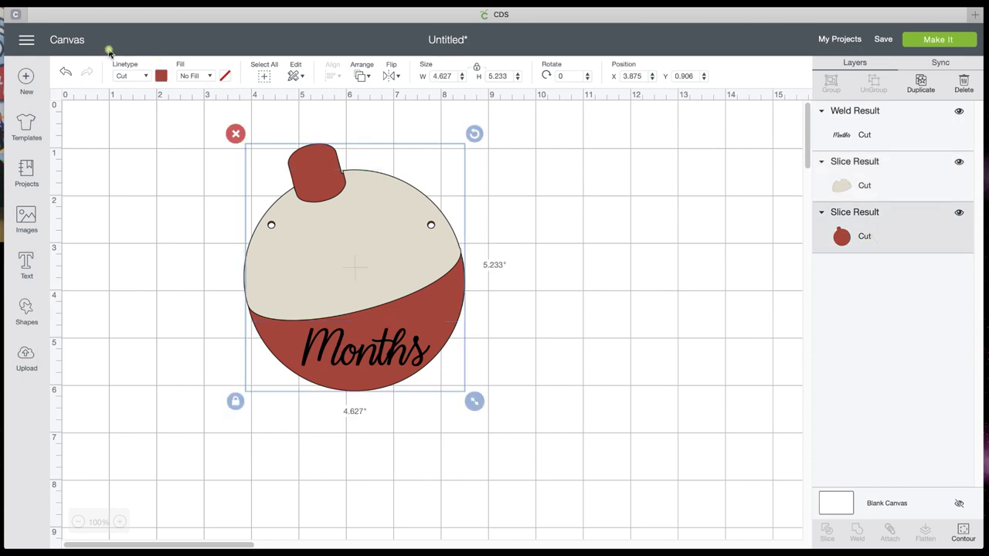
{"action": "left_click", "coordinate": [397, 238]}
{"action": "left_click", "coordinate": [564, 288]}
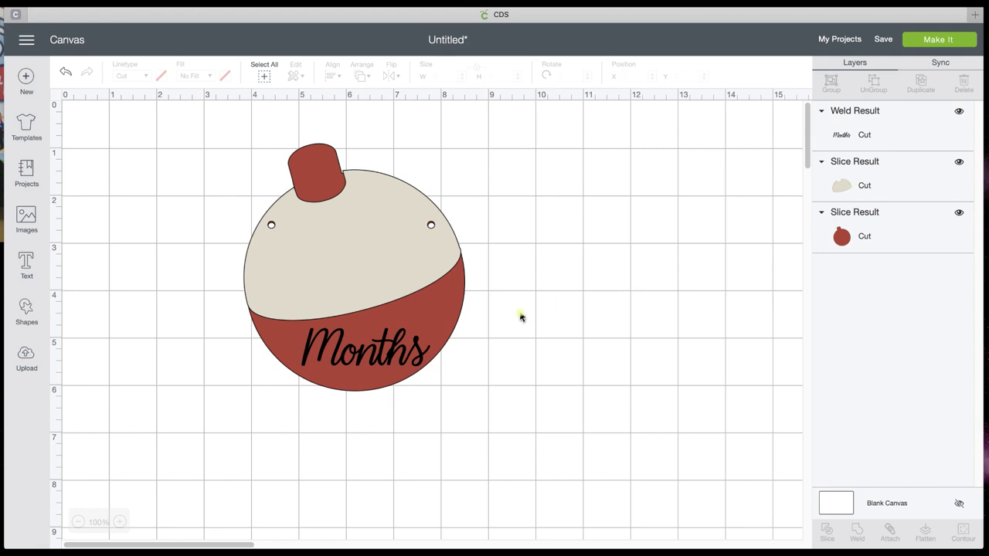
{"action": "left_click", "coordinate": [388, 347]}
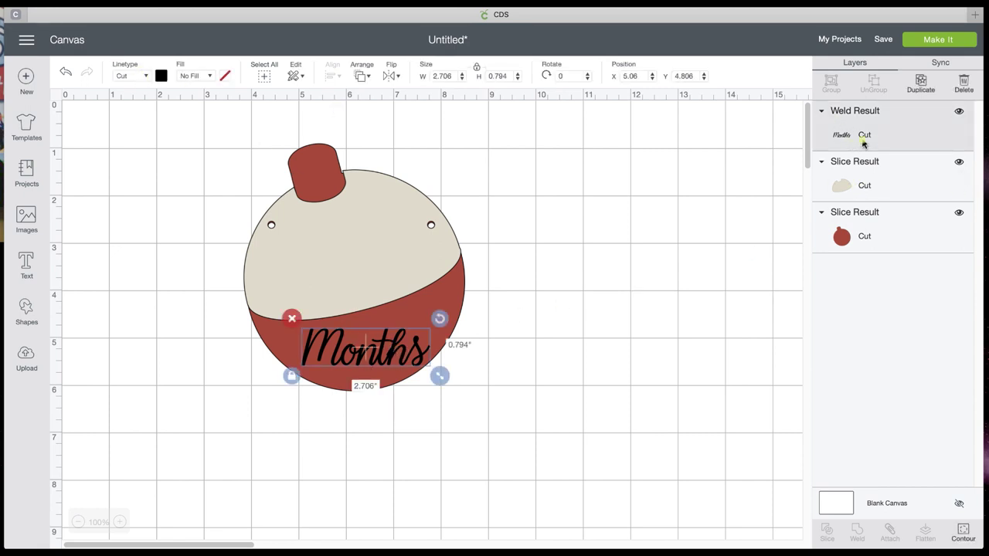
{"action": "left_click", "coordinate": [636, 265]}
{"action": "left_click_drag", "start_coordinate": [426, 247], "coordinate": [424, 244]}
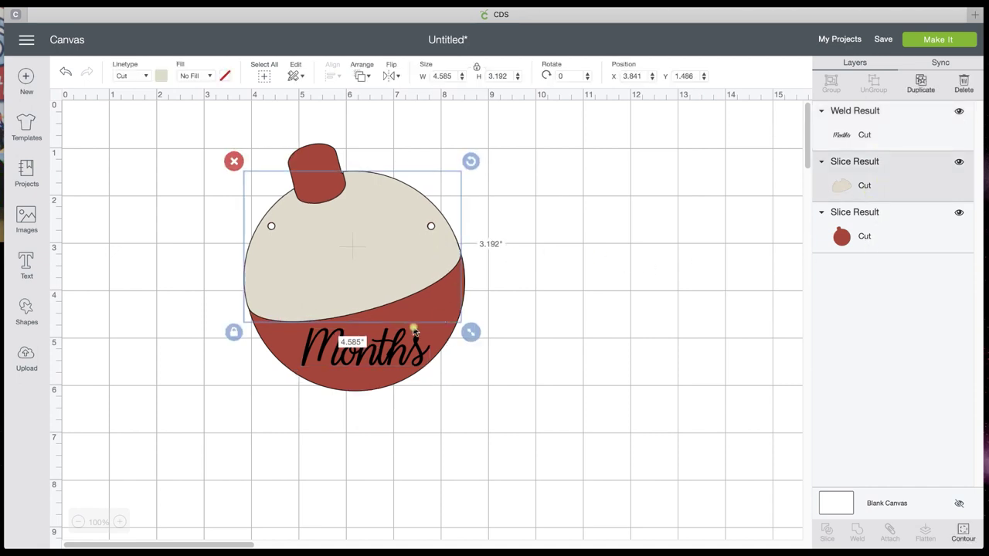
{"action": "left_click_drag", "start_coordinate": [485, 393], "coordinate": [409, 349]}
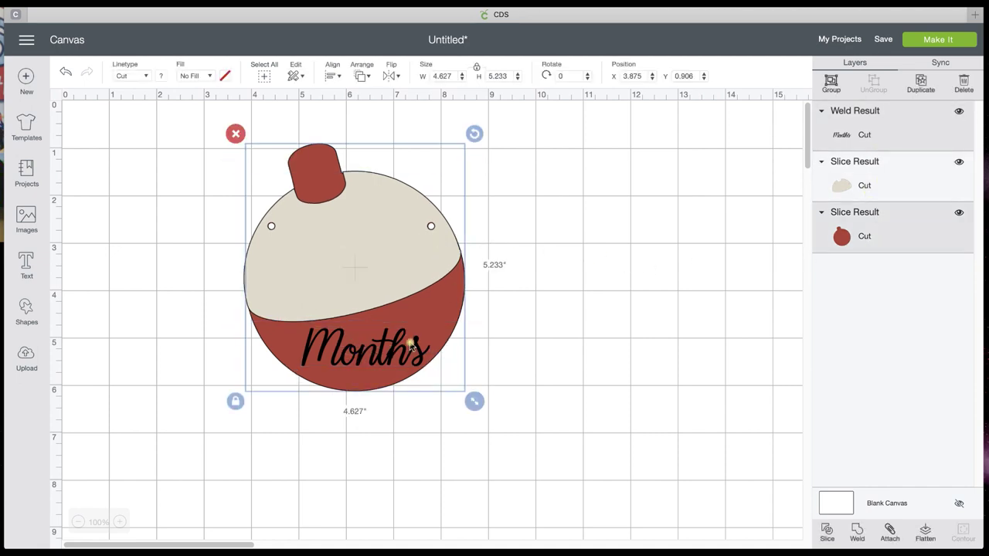
{"action": "left_click", "coordinate": [585, 342]}
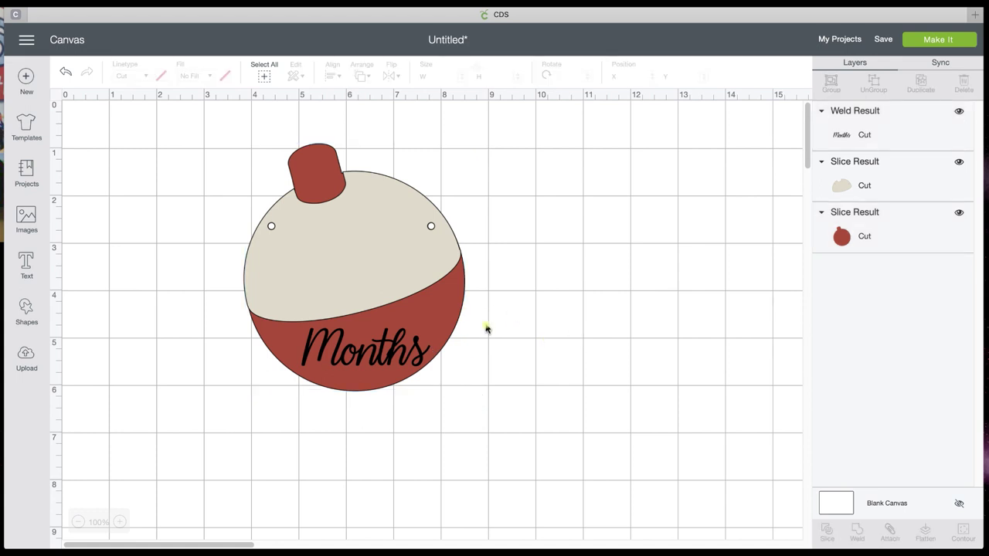
{"action": "left_click", "coordinate": [441, 312]}
{"action": "left_click", "coordinate": [524, 377]}
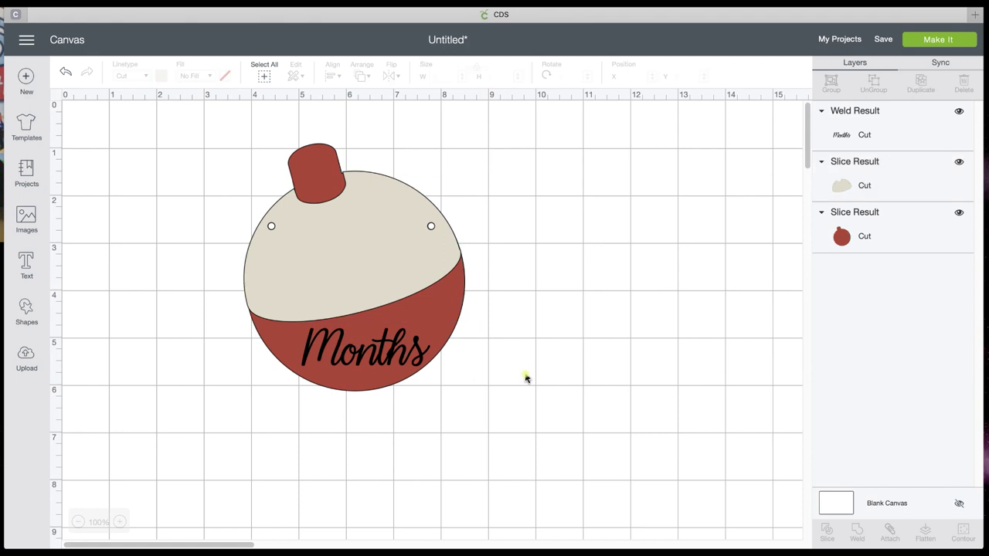
Step: Recolor the red bobber body white, leaving the dome and the Months word in their own colors
{"action": "left_click", "coordinate": [434, 333]}
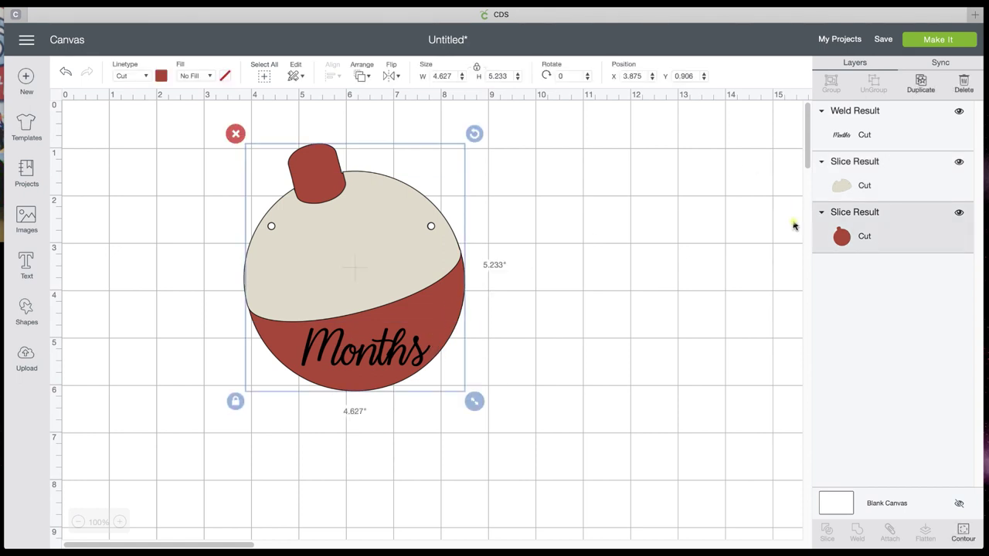
{"action": "left_click", "coordinate": [160, 75]}
{"action": "left_click", "coordinate": [175, 196]}
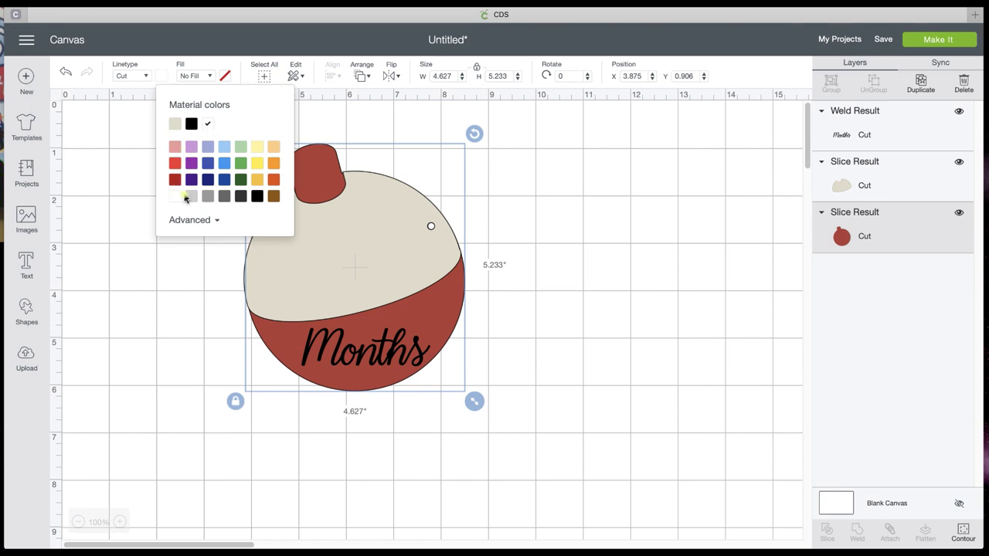
{"action": "left_click", "coordinate": [524, 301]}
Step: Flatten the Months word onto the white body, move the flattened piece off the dome and back over it
{"action": "left_click", "coordinate": [445, 316]}
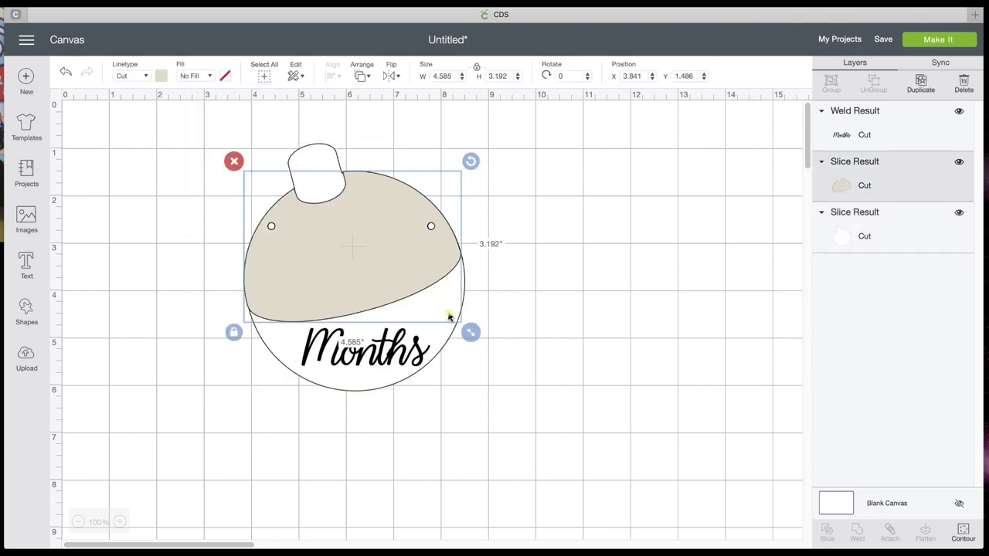
{"action": "left_click_drag", "start_coordinate": [476, 396], "coordinate": [369, 347]}
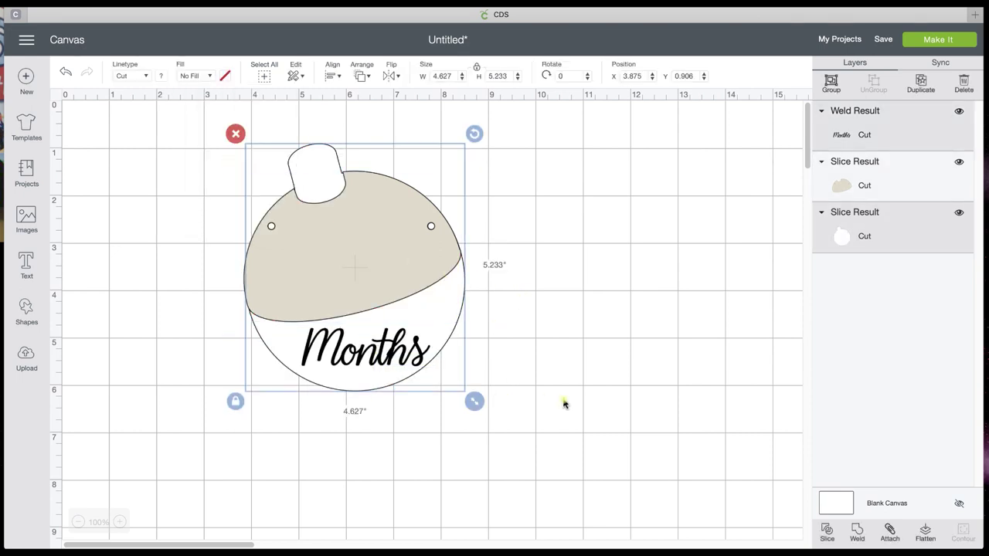
{"action": "left_click", "coordinate": [924, 532]}
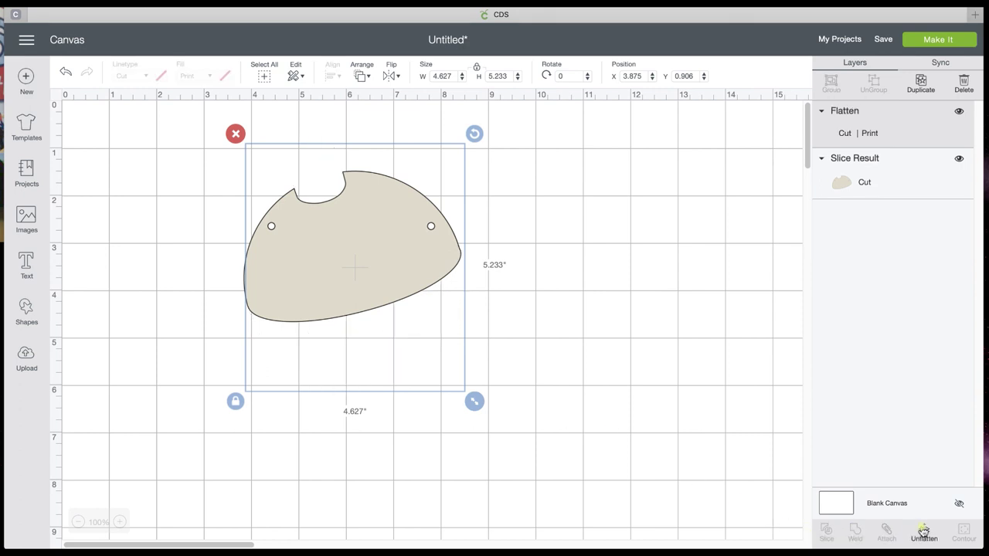
{"action": "left_click_drag", "start_coordinate": [407, 348], "coordinate": [630, 345]}
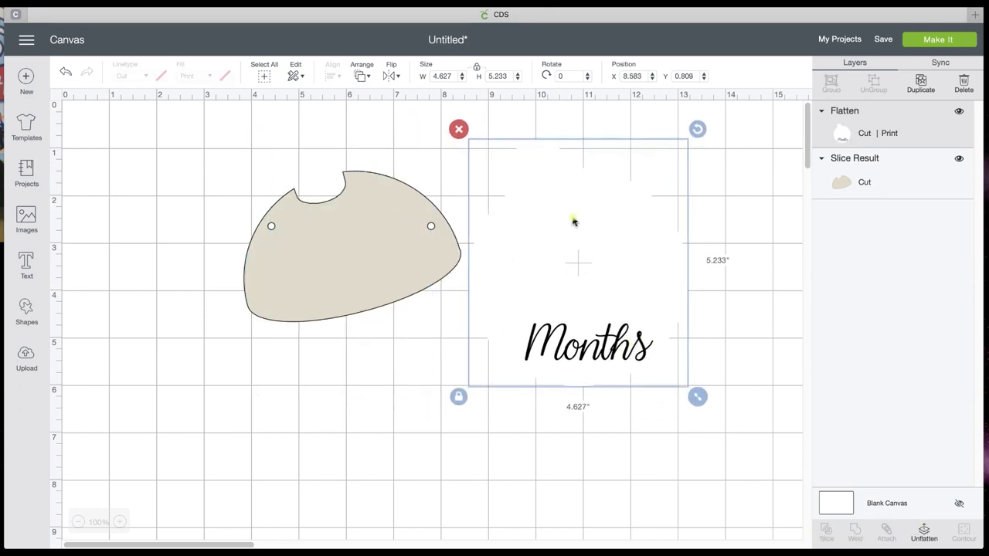
{"action": "left_click_drag", "start_coordinate": [620, 302], "coordinate": [421, 312]}
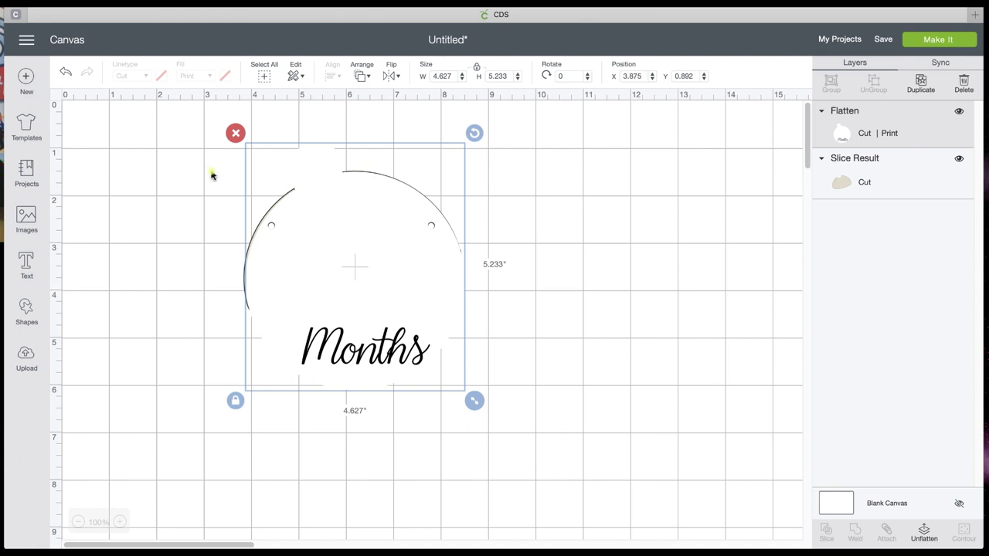
Step: Undo the moves, the flattening and the white recoloring of the bobber body
{"action": "left_click", "coordinate": [68, 73]}
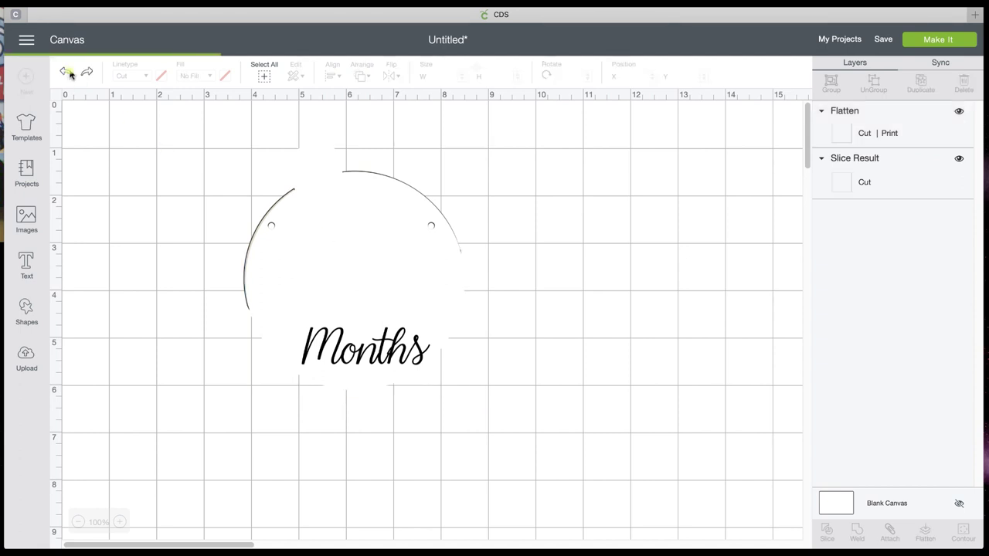
{"action": "left_click", "coordinate": [68, 73]}
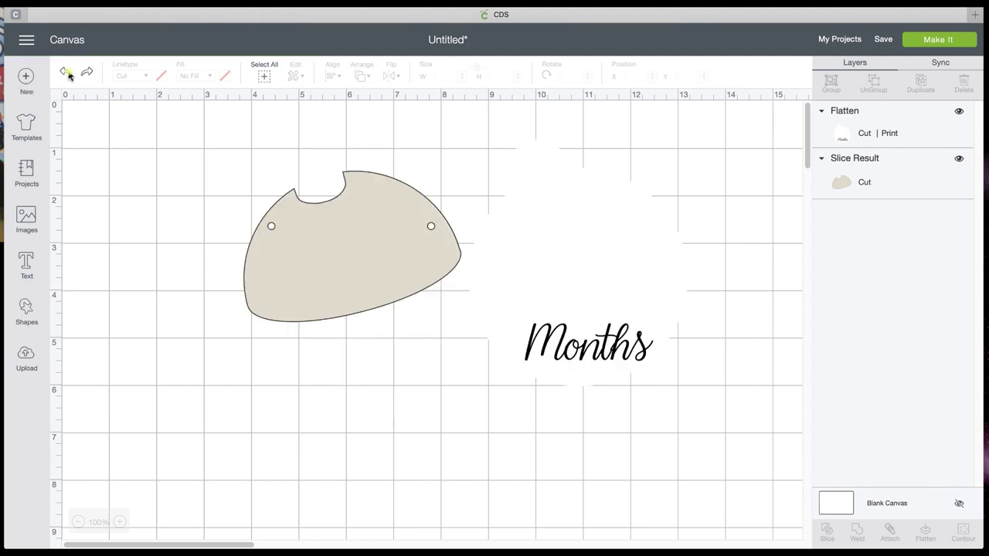
{"action": "left_click", "coordinate": [66, 72]}
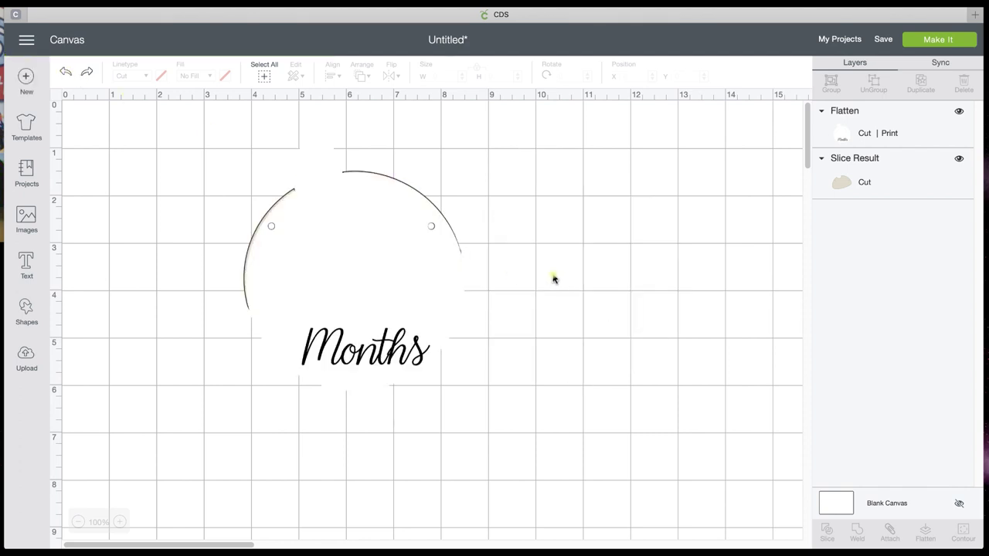
{"action": "left_click", "coordinate": [67, 73]}
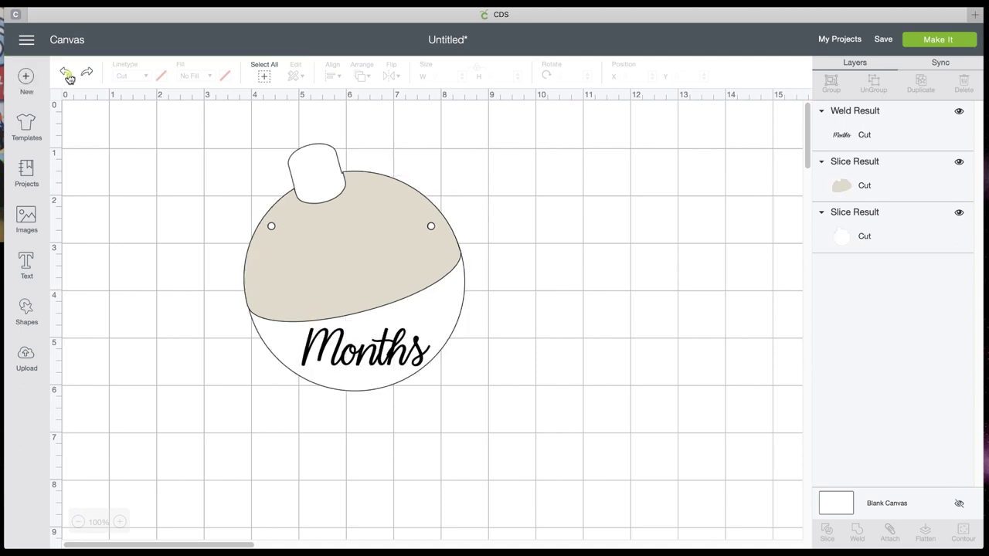
{"action": "left_click", "coordinate": [67, 74]}
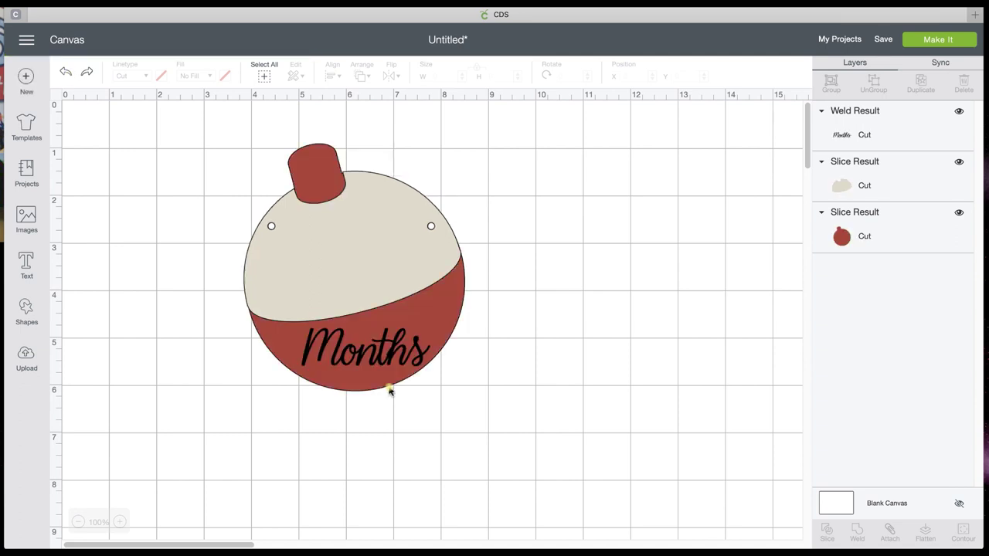
Step: Nudge the black Months word up and slightly right on the red body, to about X 5.102, Y 4.737
{"action": "mouse_move", "coordinate": [392, 365]}
{"action": "left_mouse_down"}
{"action": "mouse_move", "coordinate": [427, 364]}
{"action": "mouse_move", "coordinate": [394, 358]}
{"action": "left_mouse_up"}
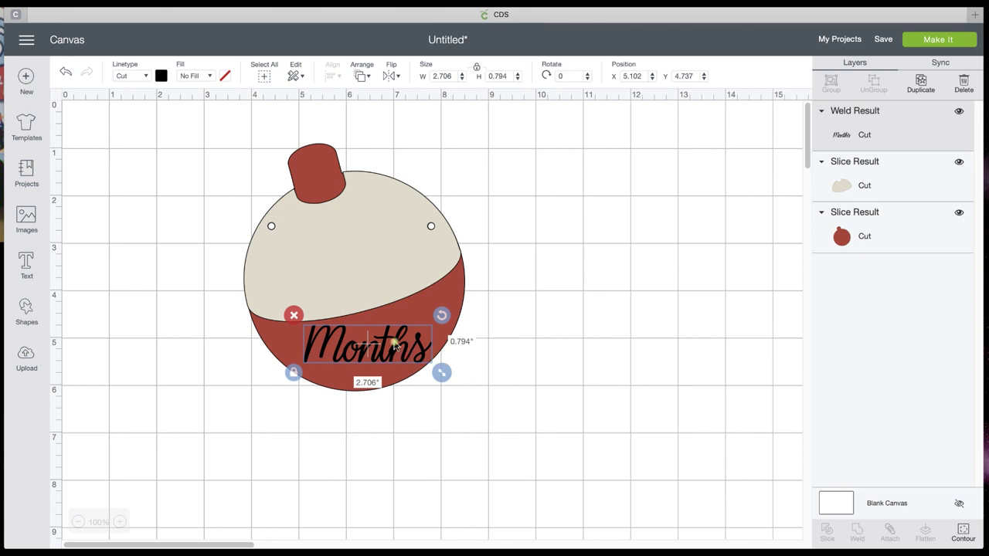
{"action": "left_click", "coordinate": [528, 353]}
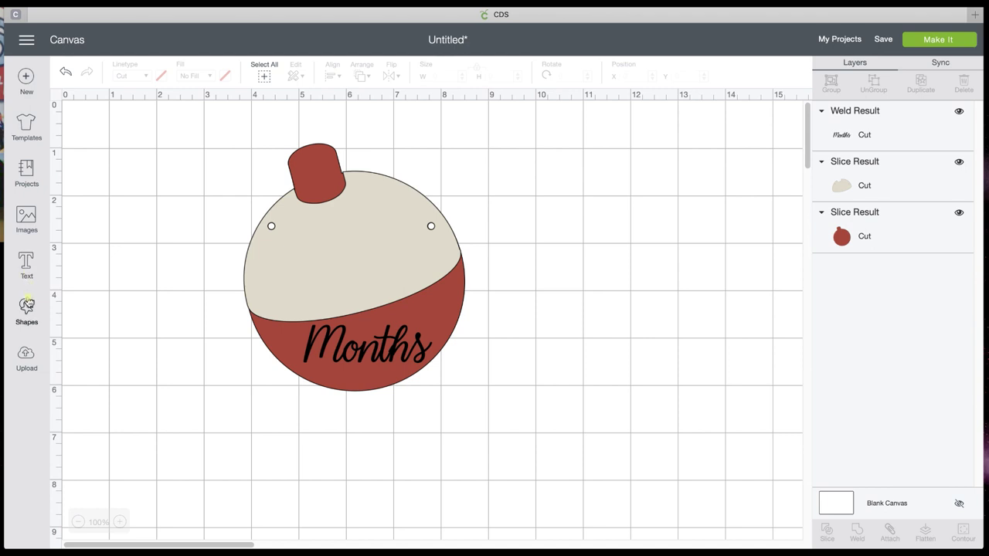
Step: Add a text object reading "1 2 3 4 5 6 7 8 9" on the empty canvas below the bobber
{"action": "left_click", "coordinate": [28, 264]}
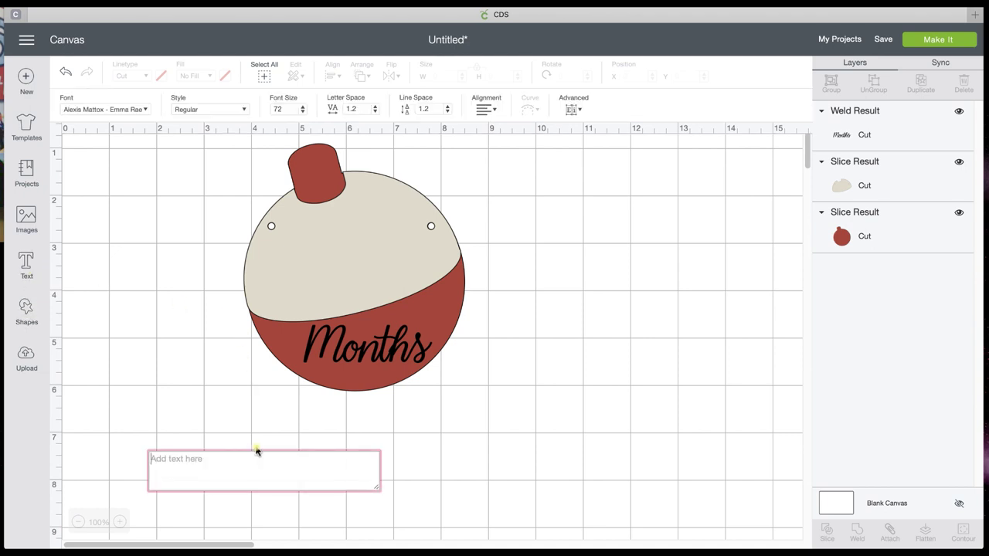
{"action": "type", "text": "1 2 3"}
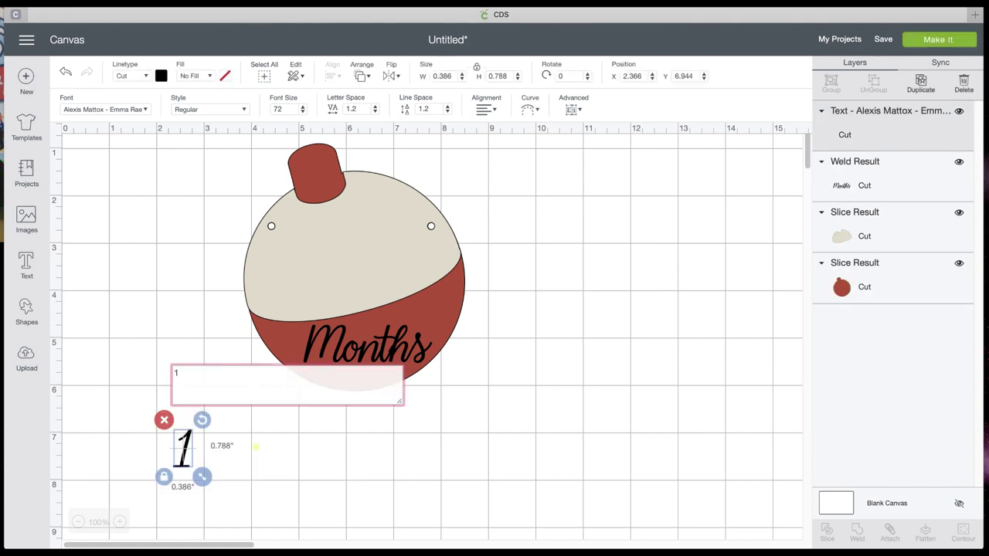
{"action": "type", "text": " 5 4"}
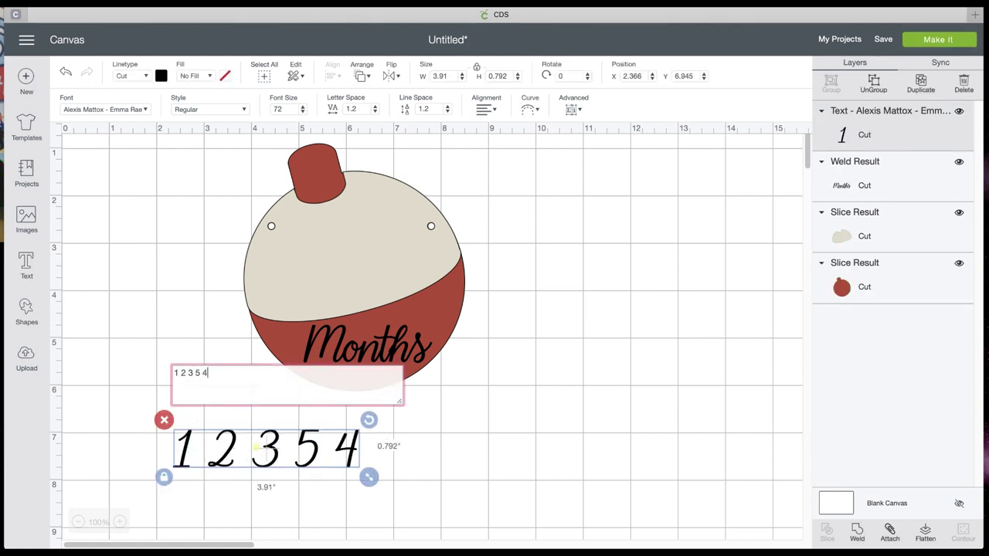
{"action": "key", "text": "BackSpace"}
{"action": "key", "text": "BackSpace"}
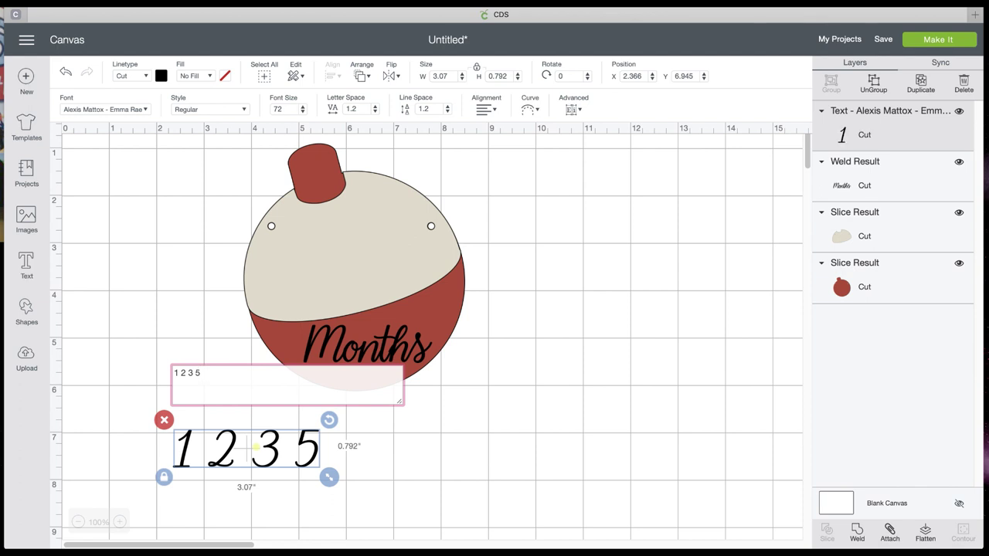
{"action": "key", "text": "BackSpace"}
{"action": "key", "text": "BackSpace"}
{"action": "type", "text": "4 5"}
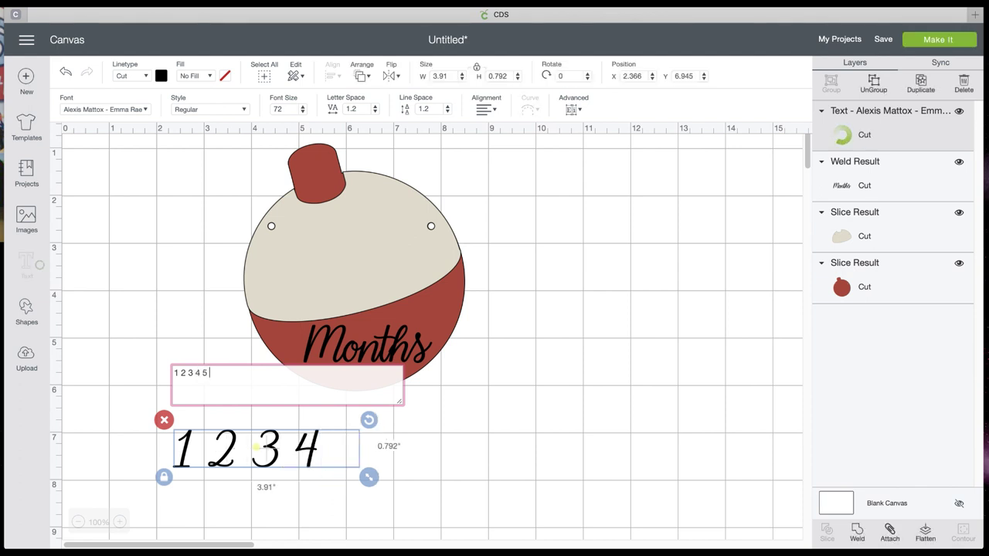
{"action": "type", "text": " 6"}
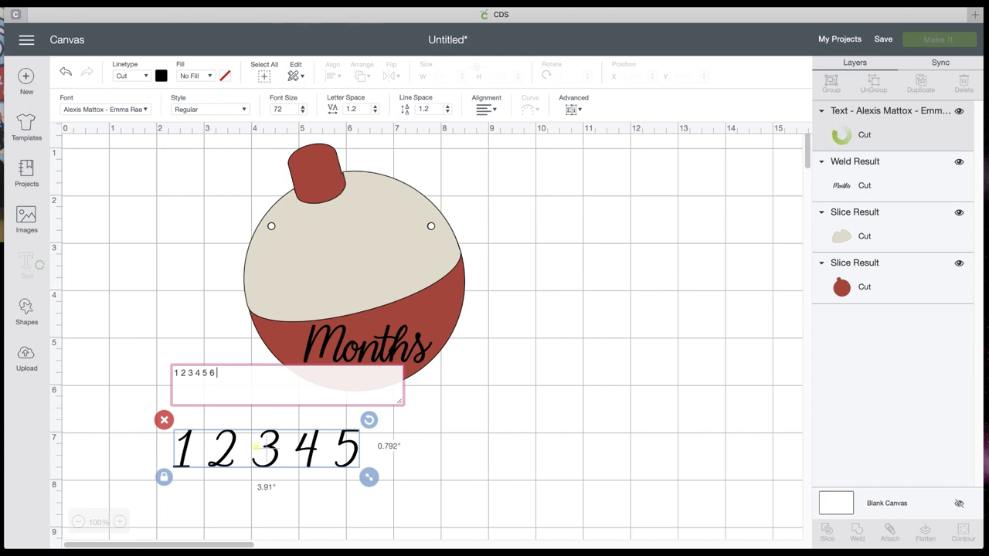
{"action": "type", "text": " 7 8 9"}
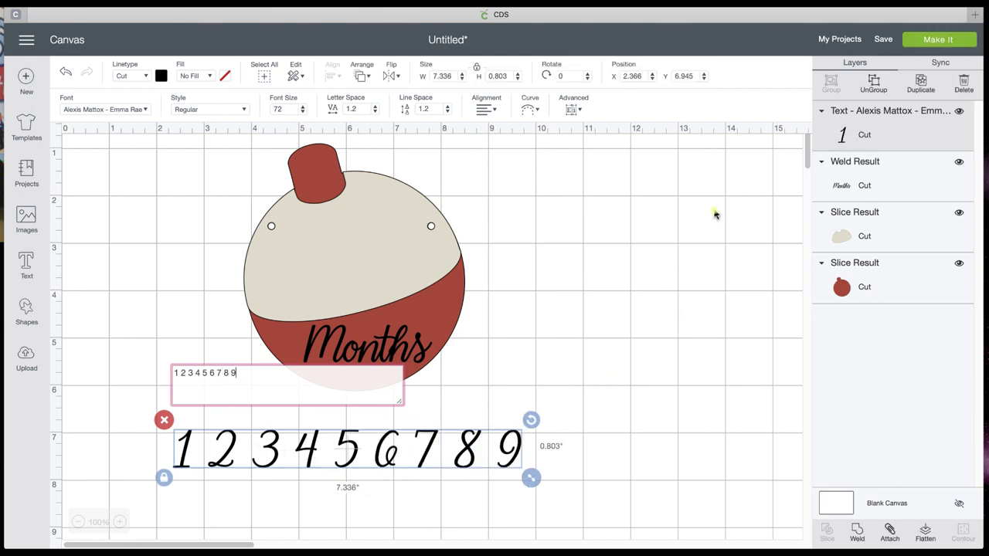
Step: Filter the fonts to Multi-Layer and set the number text's font to Base Camp
{"action": "left_click", "coordinate": [145, 110]}
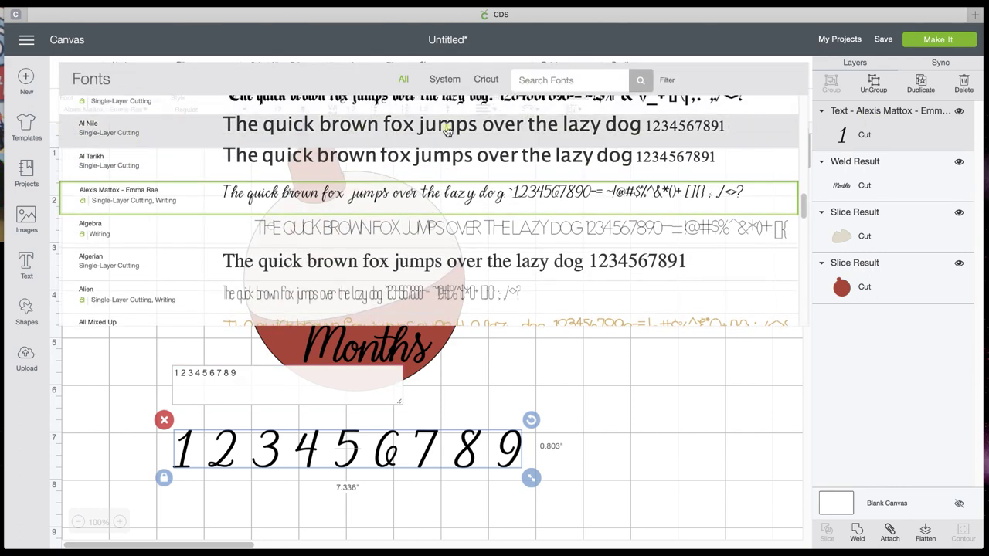
{"action": "left_click", "coordinate": [665, 81]}
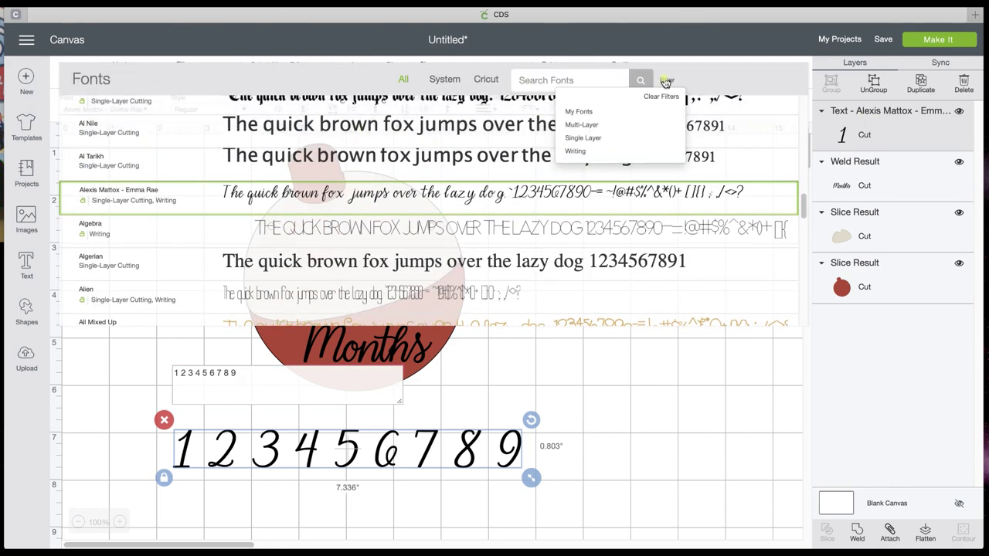
{"action": "left_click", "coordinate": [618, 126]}
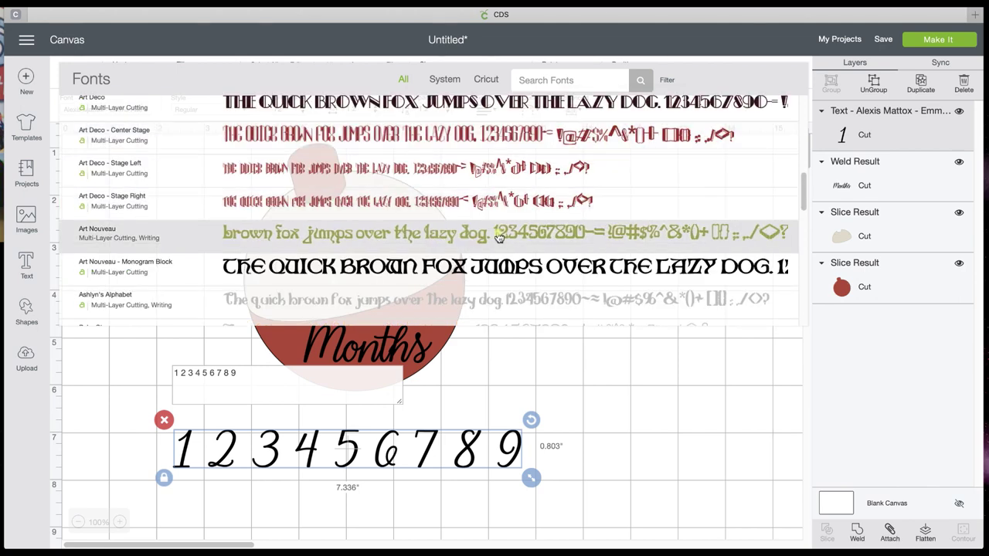
{"action": "scroll", "coordinate": [499, 232], "scroll_direction": "down", "scroll_amount": 2}
{"action": "scroll", "coordinate": [498, 238], "scroll_direction": "down", "scroll_amount": 3}
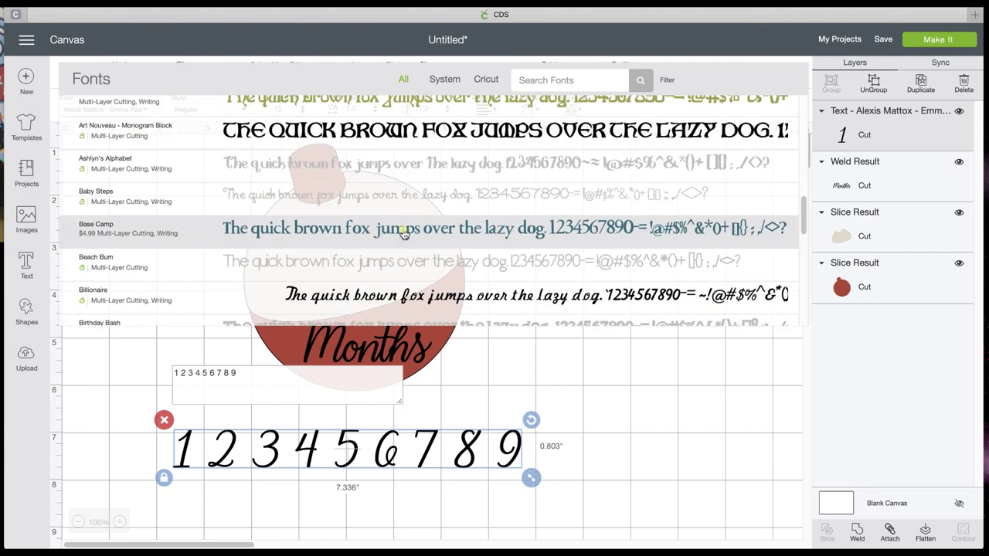
{"action": "left_click", "coordinate": [403, 233]}
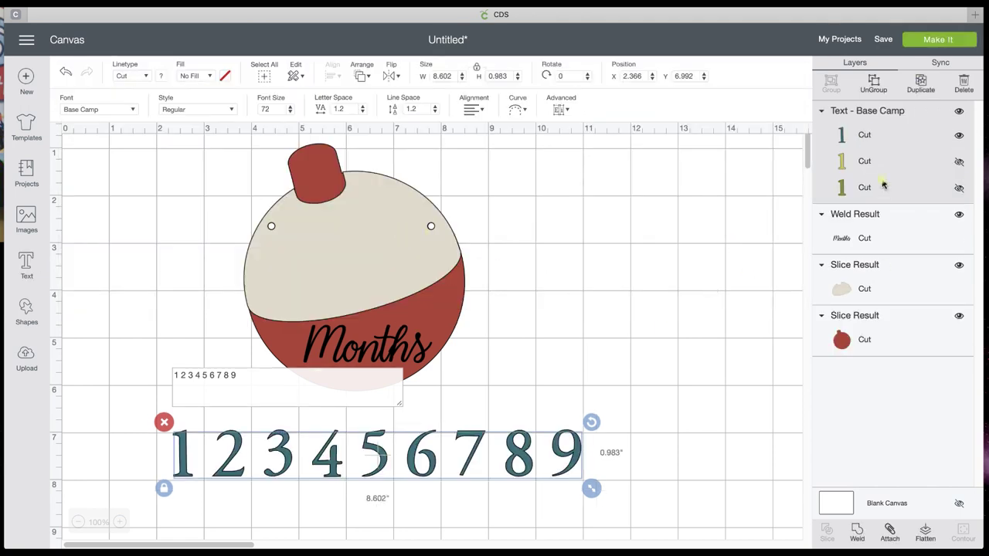
Step: Show the yellow-green outline layer of the Base Camp numbers, then preview the dark green layer and hide it again
{"action": "left_click", "coordinate": [958, 162]}
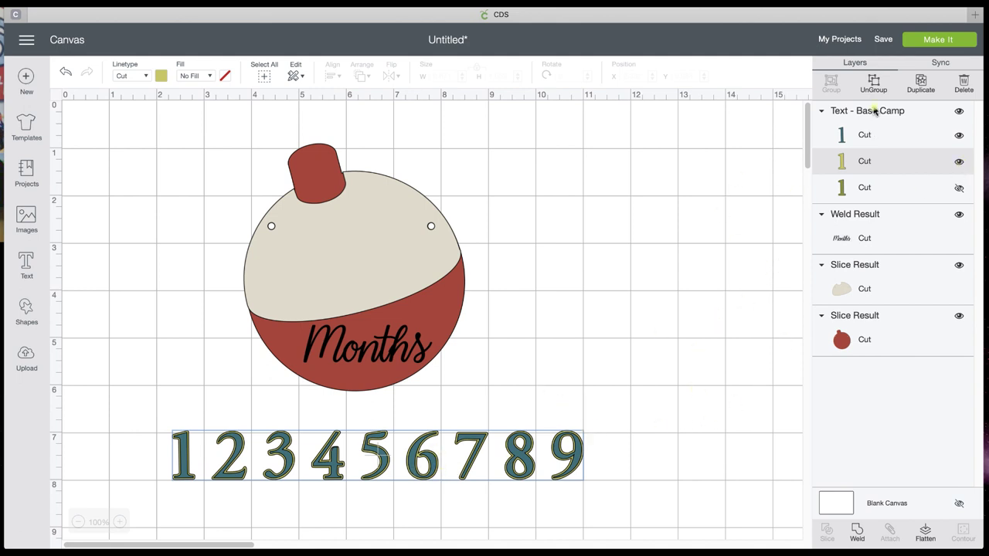
{"action": "left_click", "coordinate": [958, 189]}
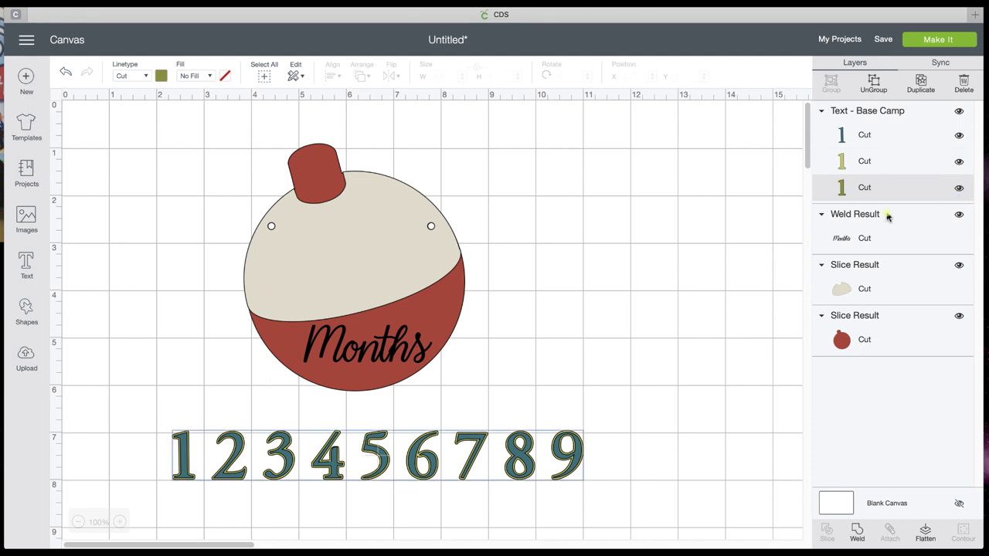
{"action": "left_click", "coordinate": [958, 188]}
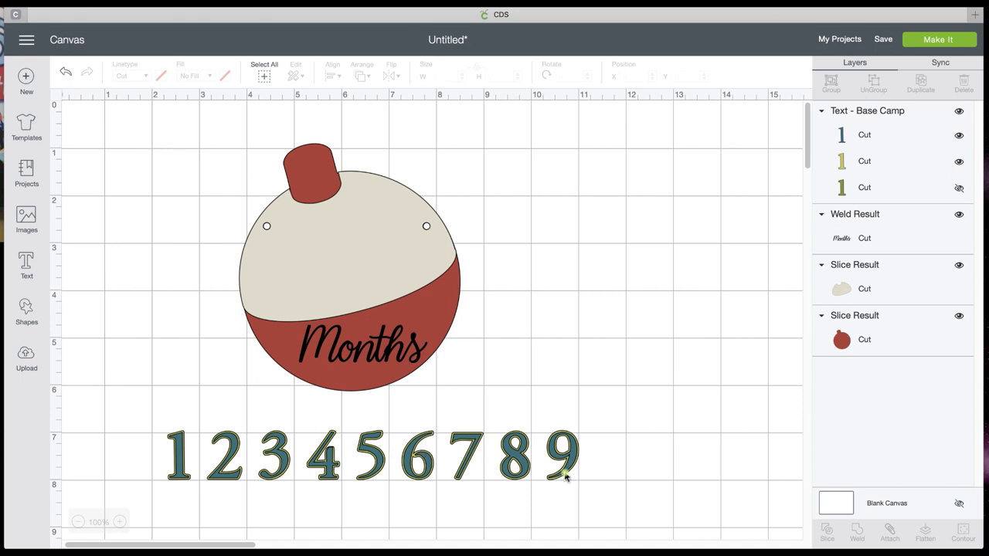
Step: Enlarge the number text to about 10.088 x 1.226 in and move it over the bobber at about X 0, Y 2.874
{"action": "left_click_drag", "start_coordinate": [593, 492], "coordinate": [65, 427]}
{"action": "mouse_move", "coordinate": [204, 447]}
{"action": "left_mouse_down"}
{"action": "mouse_move", "coordinate": [343, 305]}
{"action": "mouse_move", "coordinate": [295, 188]}
{"action": "mouse_move", "coordinate": [316, 240]}
{"action": "mouse_move", "coordinate": [260, 277]}
{"action": "mouse_move", "coordinate": [213, 456]}
{"action": "left_mouse_up"}
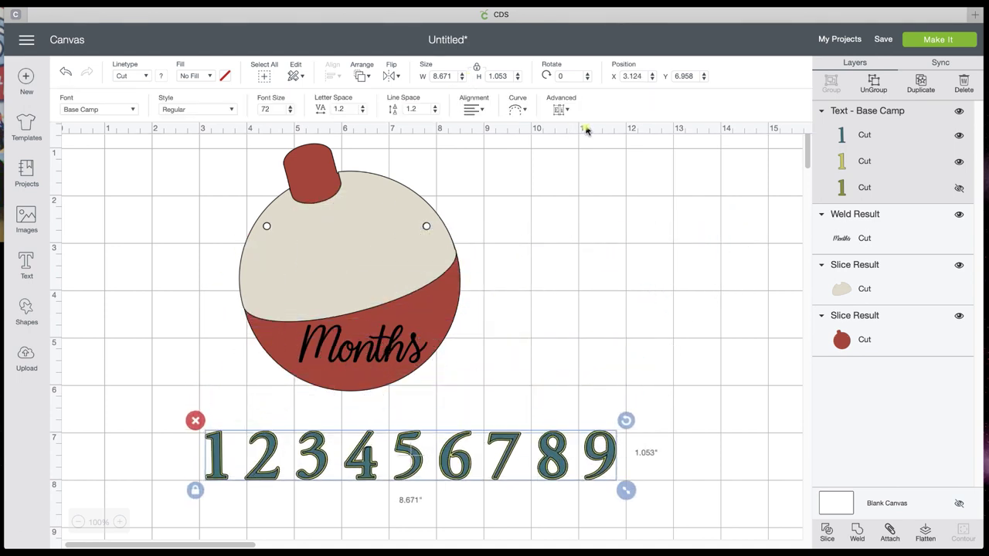
{"action": "left_click_drag", "start_coordinate": [627, 489], "coordinate": [751, 545]}
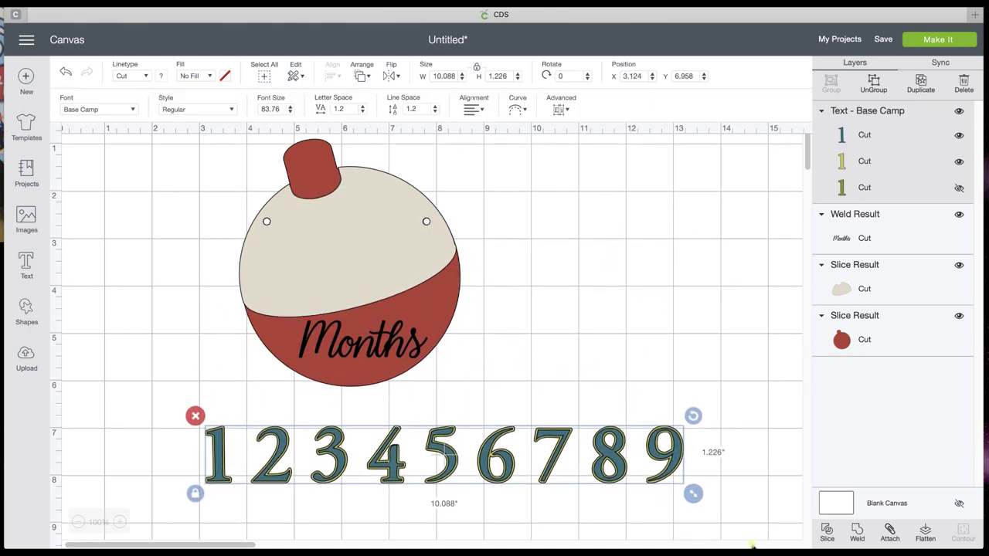
{"action": "scroll", "coordinate": [751, 546], "scroll_direction": "down", "scroll_amount": 1}
{"action": "left_click_drag", "start_coordinate": [674, 458], "coordinate": [382, 282]}
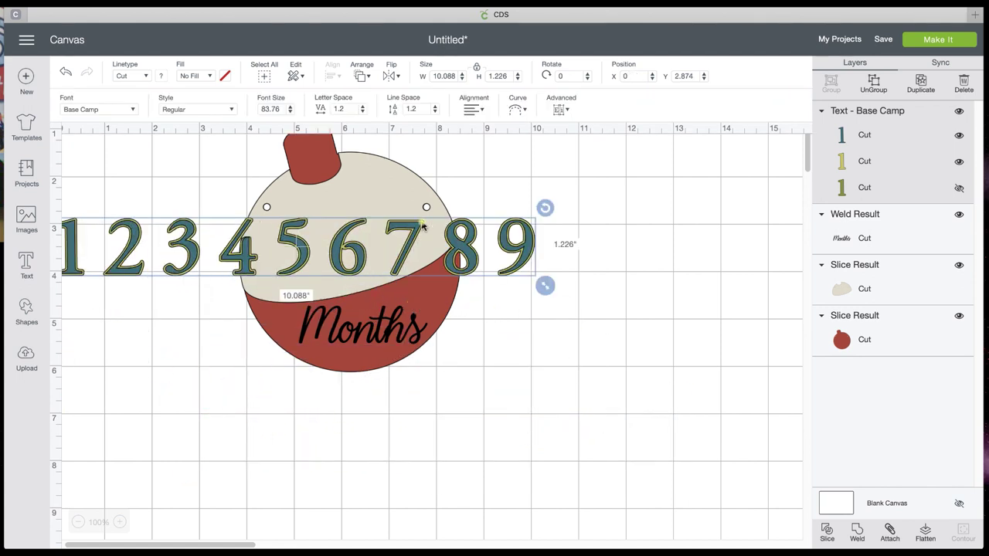
Step: Shift the red body with the Months word to the right, realign the cream half on it and undo the cream half's enlargement
{"action": "left_click_drag", "start_coordinate": [459, 400], "coordinate": [461, 335]}
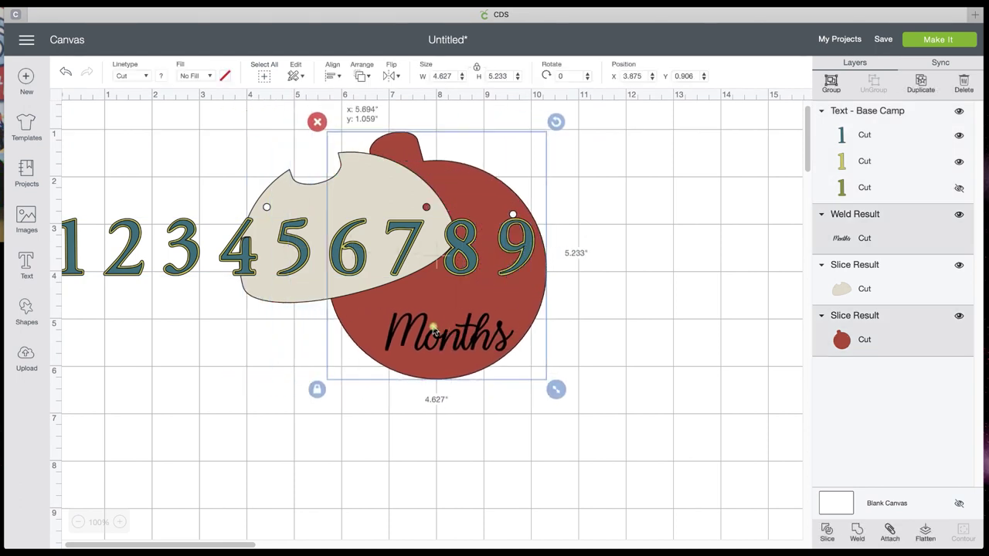
{"action": "left_click", "coordinate": [284, 195]}
{"action": "left_click_drag", "start_coordinate": [284, 194], "coordinate": [400, 214]}
{"action": "left_click_drag", "start_coordinate": [550, 319], "coordinate": [635, 379]}
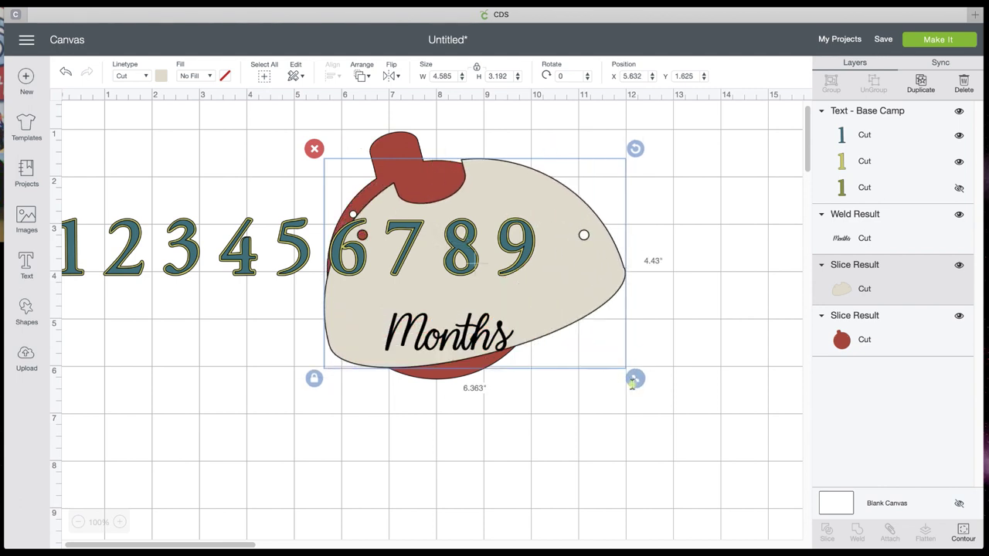
{"action": "left_click", "coordinate": [67, 72]}
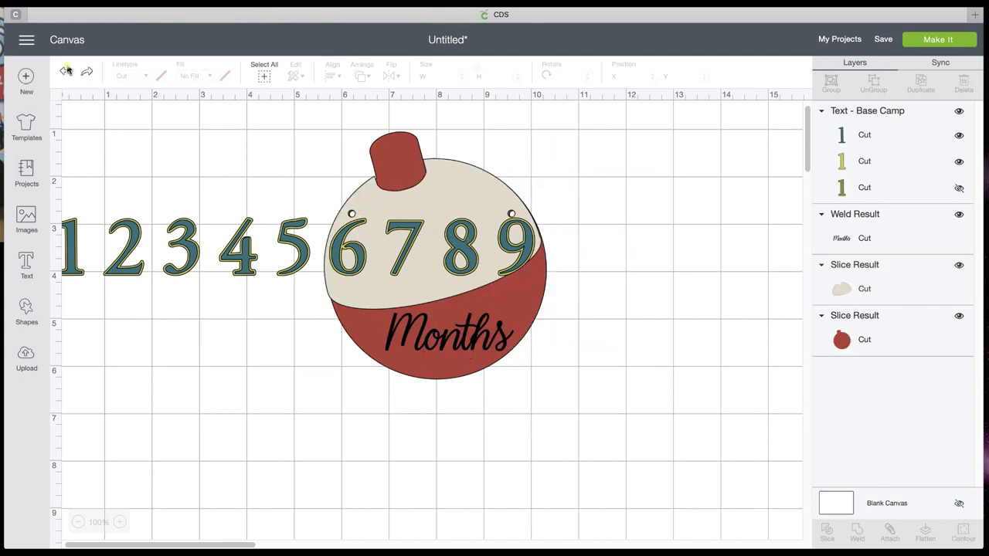
Step: Enlarge the number text to about 15.435 x 1.875 in and shift it across the bobber to about X 4.25, Y 2.666
{"action": "left_click", "coordinate": [457, 252]}
{"action": "left_click_drag", "start_coordinate": [545, 287], "coordinate": [811, 405]}
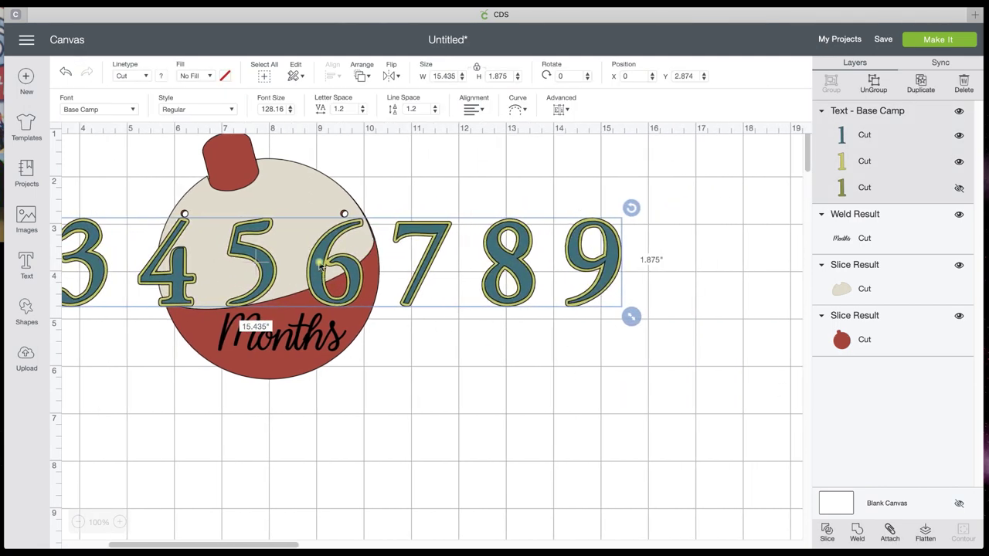
{"action": "left_click_drag", "start_coordinate": [337, 278], "coordinate": [506, 291]}
{"action": "left_click_drag", "start_coordinate": [349, 284], "coordinate": [376, 275]}
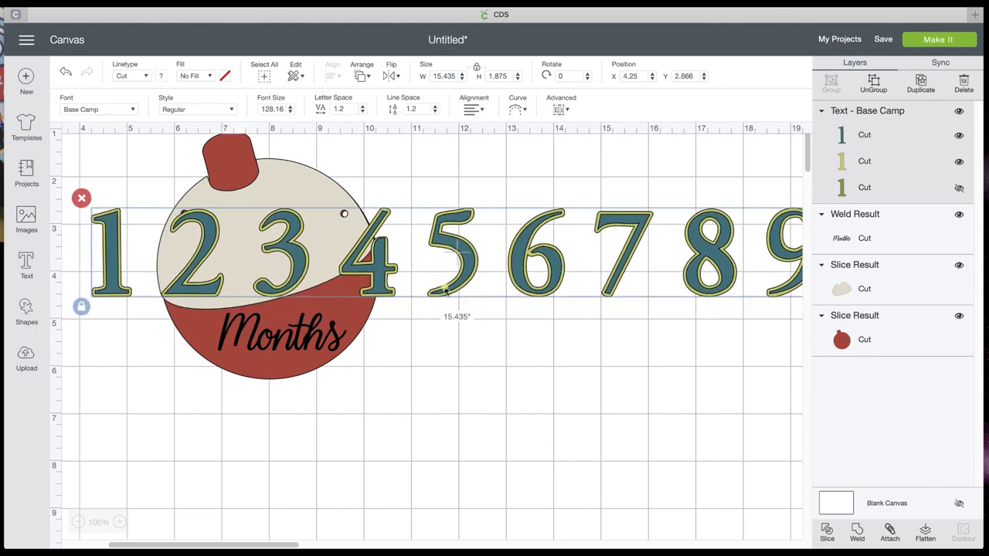
Step: Enlarge the number text to about 19.954 x 2.424 in and move it to the empty canvas below the bobber
{"action": "left_click", "coordinate": [81, 522]}
{"action": "left_click_drag", "start_coordinate": [684, 257], "coordinate": [806, 294]}
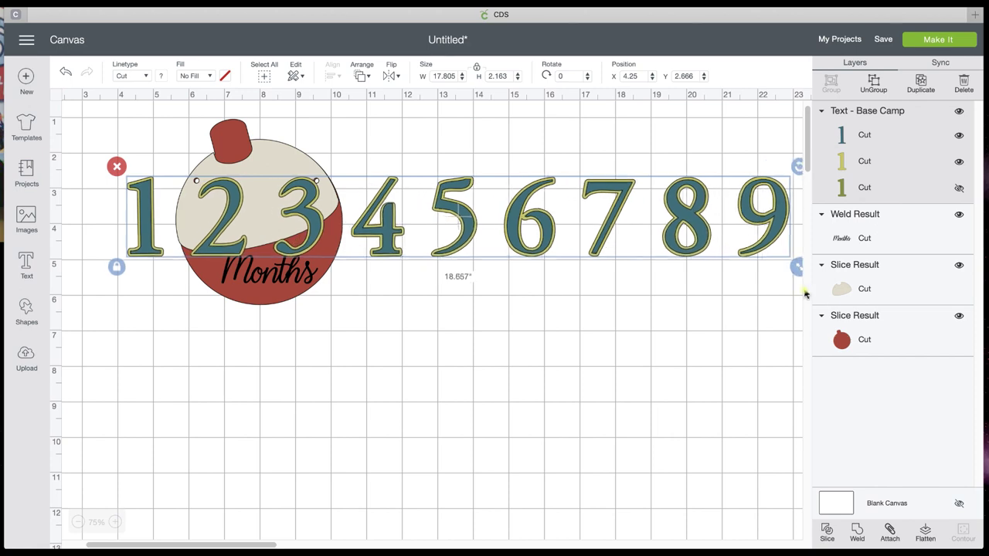
{"action": "scroll", "coordinate": [741, 286], "scroll_direction": "right", "scroll_amount": 5}
{"action": "left_click_drag", "start_coordinate": [616, 267], "coordinate": [657, 272]}
{"action": "left_click_drag", "start_coordinate": [516, 227], "coordinate": [701, 369]}
{"action": "left_click", "coordinate": [242, 221]}
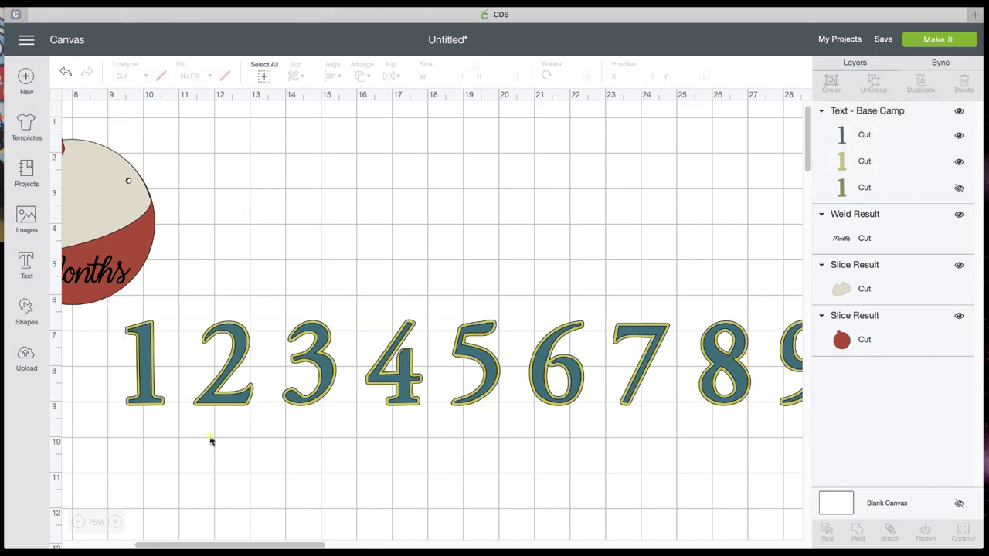
Step: Test the enlarged numbers against the bobber, then place them below it at about X 0.88, Y 7.351
{"action": "left_click_drag", "start_coordinate": [234, 546], "coordinate": [131, 545]}
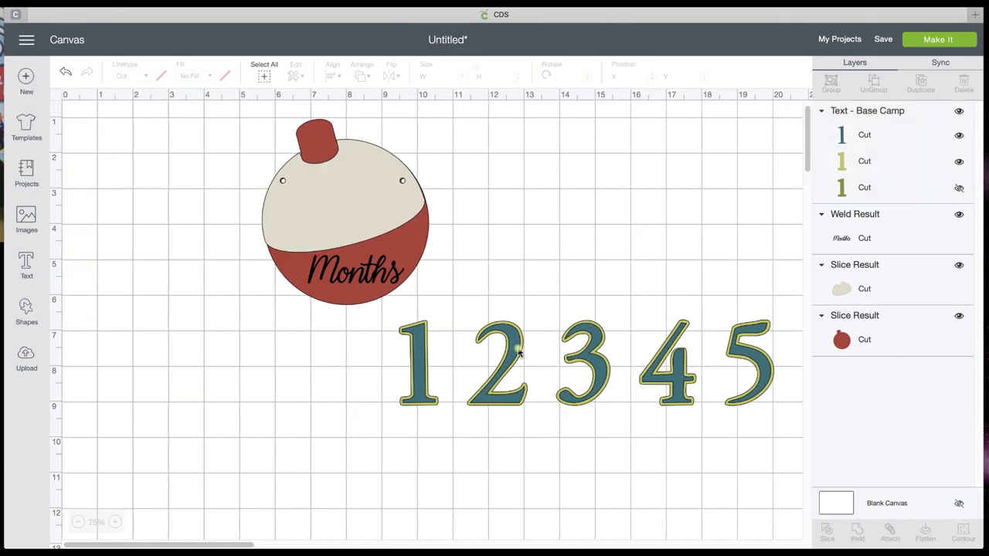
{"action": "left_click_drag", "start_coordinate": [518, 349], "coordinate": [283, 199]}
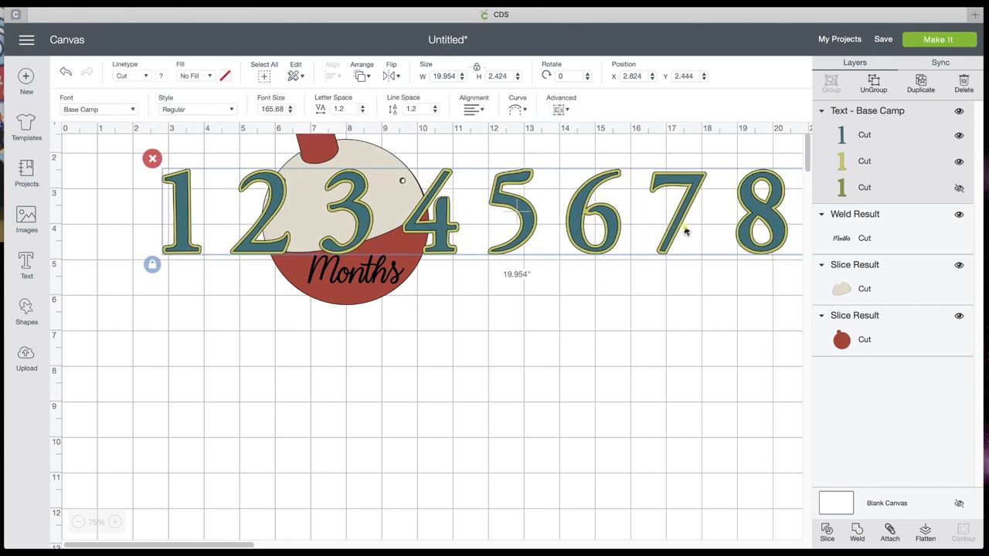
{"action": "left_click_drag", "start_coordinate": [446, 236], "coordinate": [443, 228]}
{"action": "left_click_drag", "start_coordinate": [358, 198], "coordinate": [294, 380]}
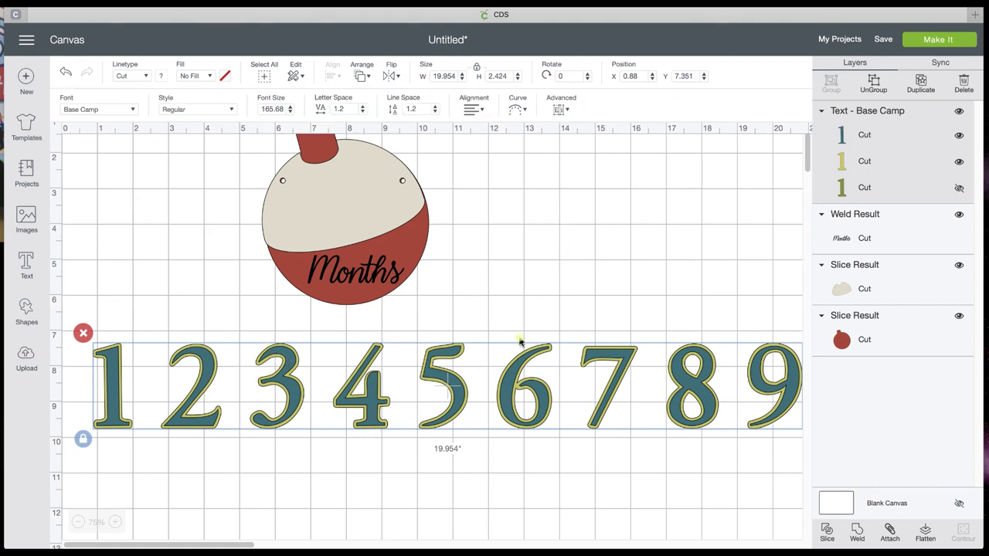
Step: Recolor the top layer of the numbers light blue and the outline layer dark blue
{"action": "left_click", "coordinate": [859, 136]}
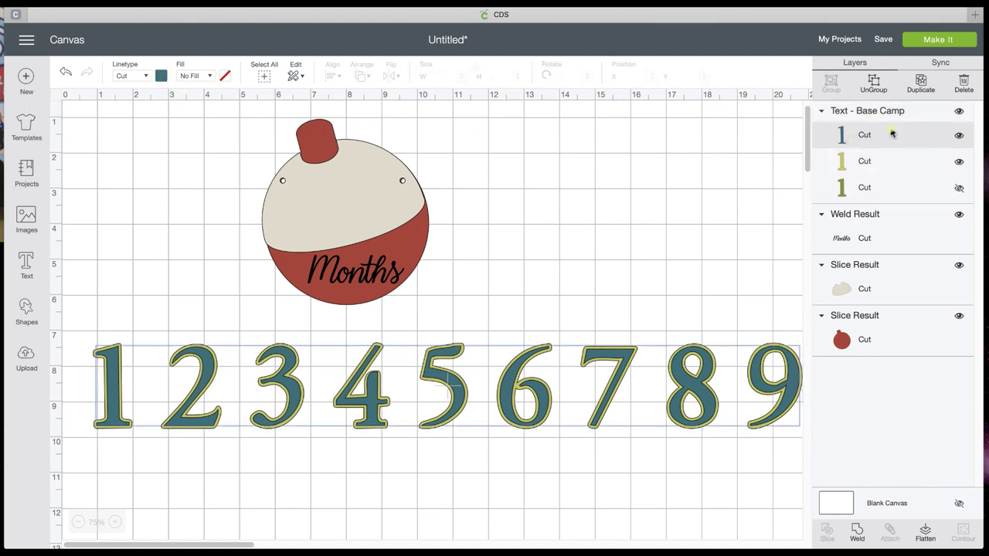
{"action": "left_click", "coordinate": [160, 75]}
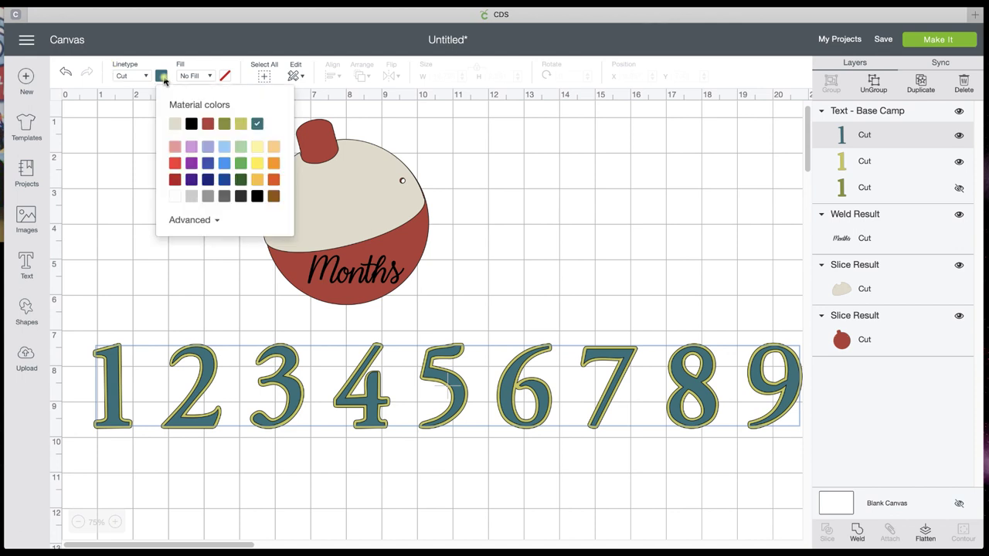
{"action": "left_click", "coordinate": [224, 147]}
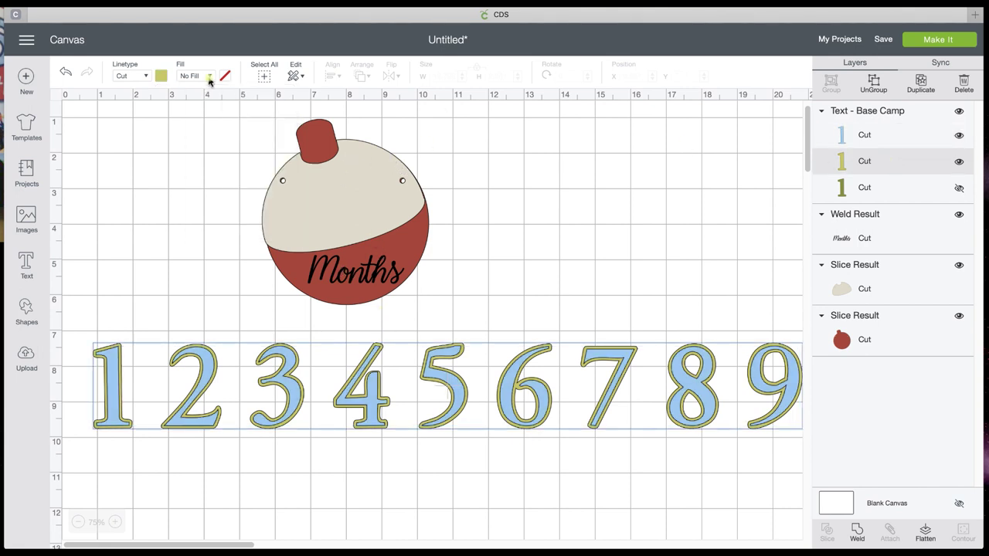
{"action": "left_click", "coordinate": [161, 77]}
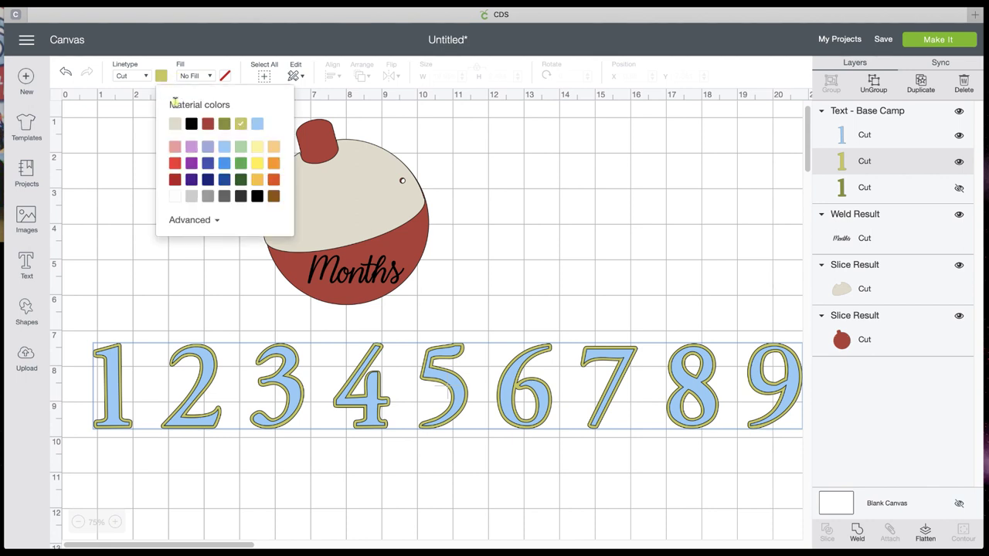
{"action": "left_click", "coordinate": [224, 182]}
{"action": "left_click", "coordinate": [532, 256]}
Step: Preview the blue numbers over the bobber, then move them back below it to about X 2.046, Y 7.536
{"action": "left_click_drag", "start_coordinate": [452, 395], "coordinate": [516, 217]}
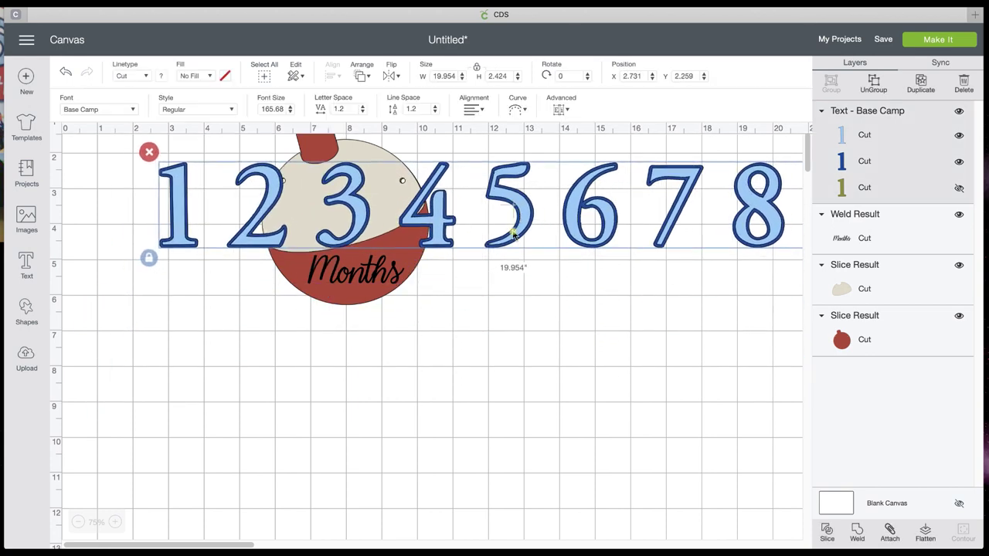
{"action": "left_click", "coordinate": [541, 321]}
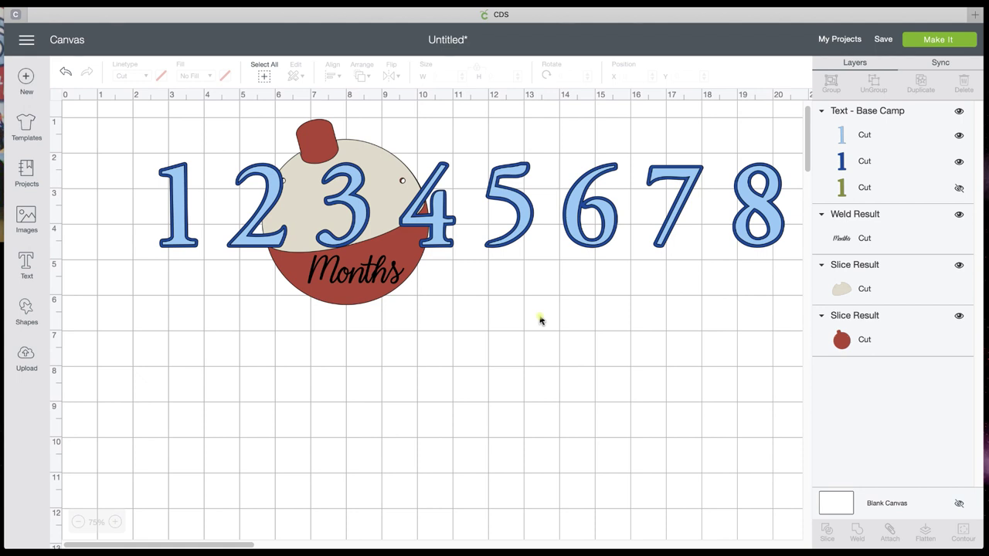
{"action": "left_click", "coordinate": [348, 284]}
{"action": "left_click_drag", "start_coordinate": [445, 243], "coordinate": [422, 430]}
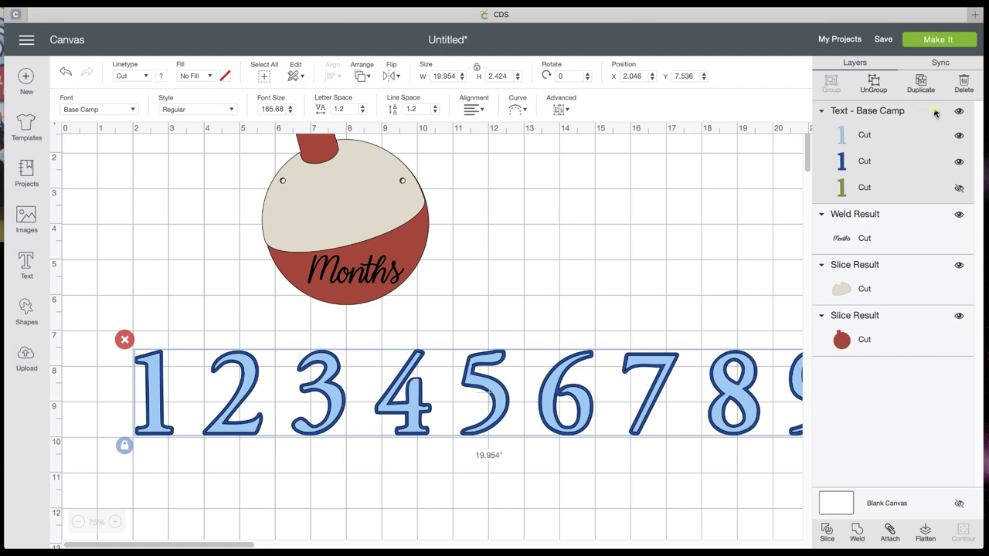
Step: Hide the number text, send the design to mat preparation and apply 9 project copies
{"action": "left_click", "coordinate": [959, 115]}
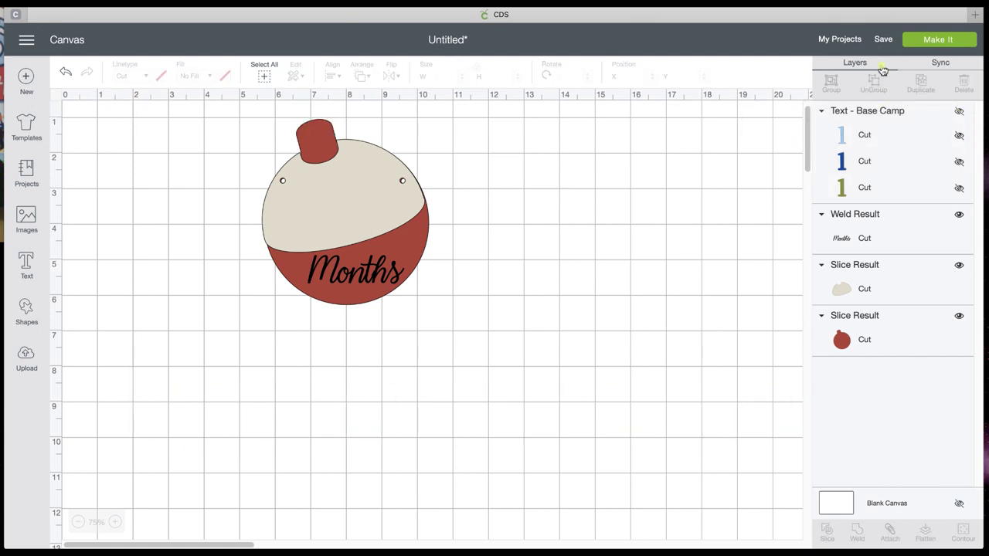
{"action": "left_click", "coordinate": [916, 40]}
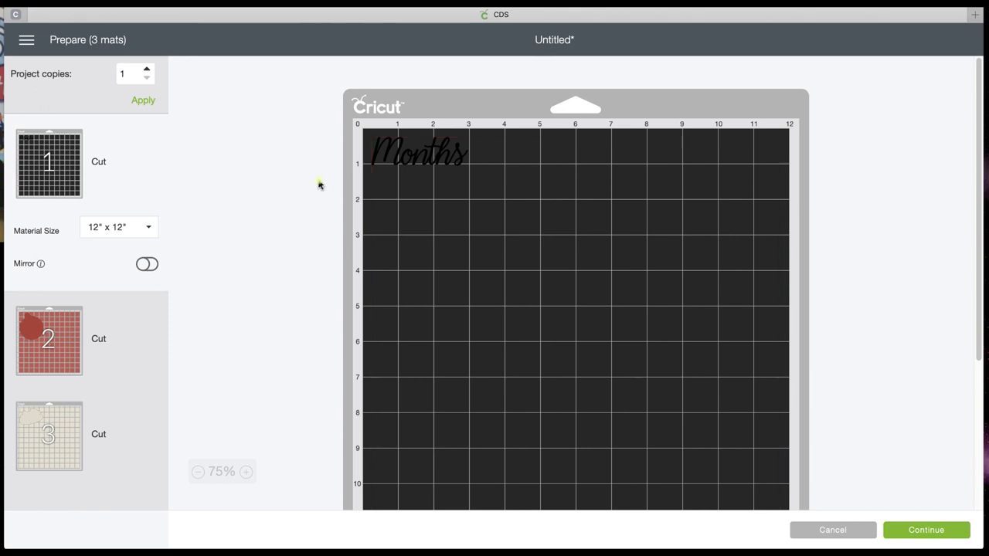
{"action": "double_click", "coordinate": [121, 73]}
{"action": "left_click", "coordinate": [142, 100]}
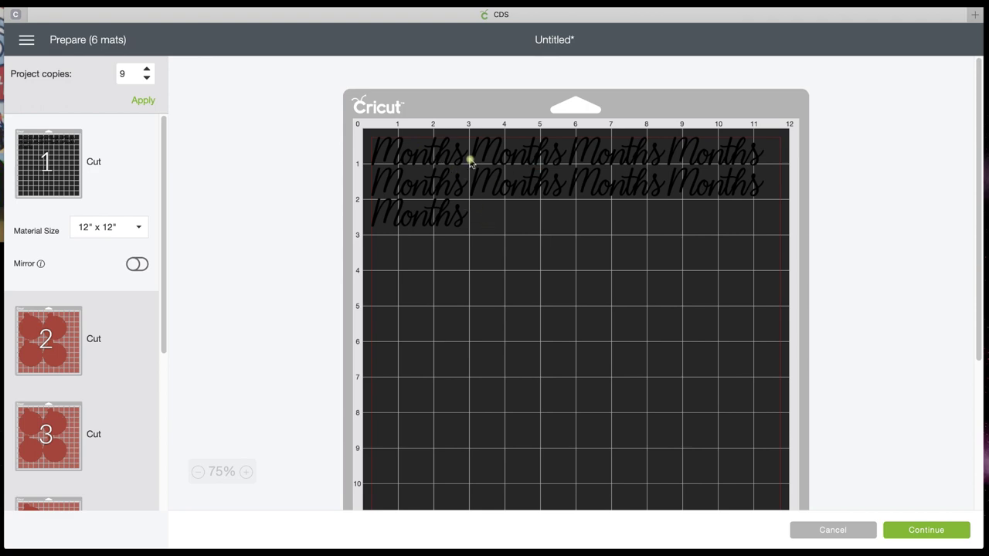
Step: Look through the red and cream mats and move the first cream bobber piece from mat 6 to mat 5
{"action": "left_click", "coordinate": [66, 360]}
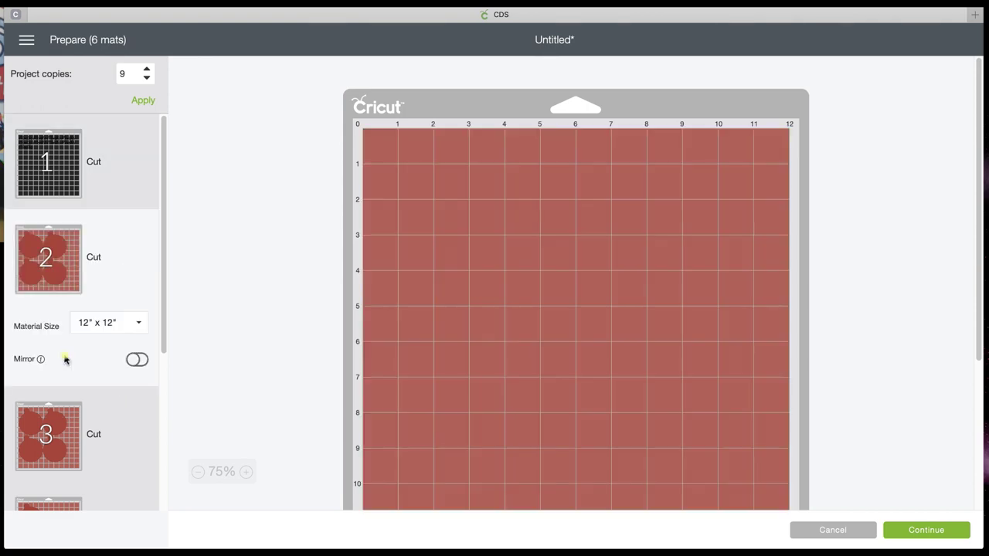
{"action": "scroll", "coordinate": [68, 358], "scroll_direction": "down", "scroll_amount": 5}
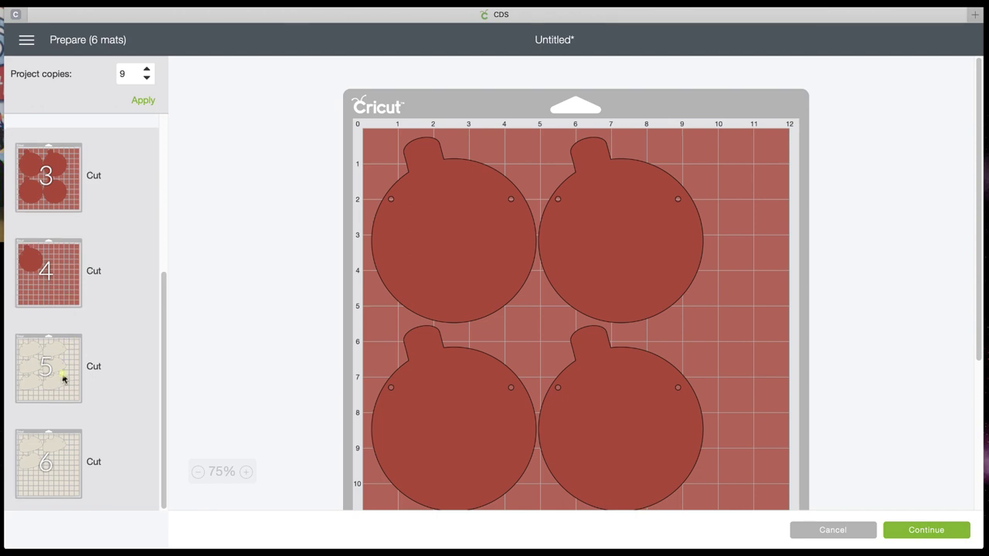
{"action": "left_click", "coordinate": [48, 446]}
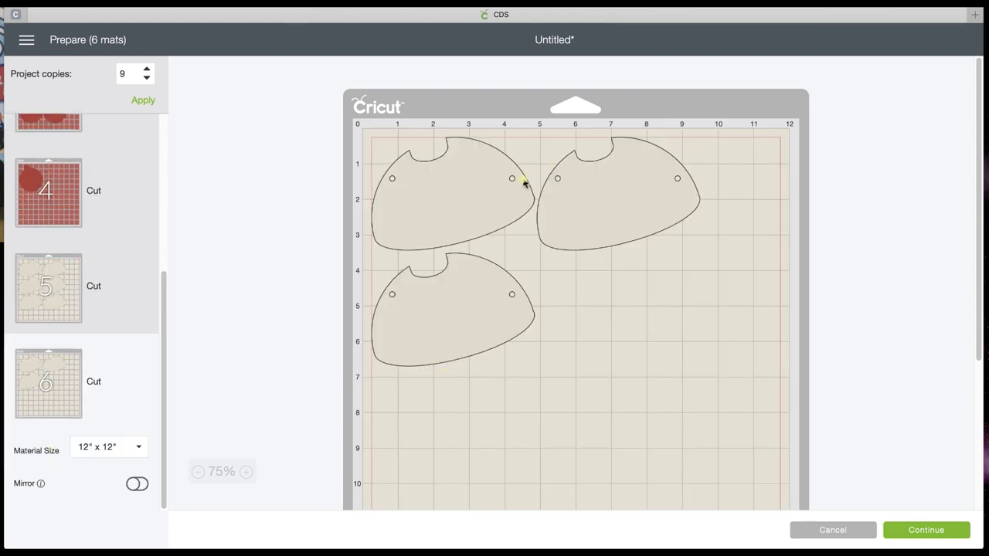
{"action": "left_click", "coordinate": [472, 171]}
{"action": "left_click", "coordinate": [364, 130]}
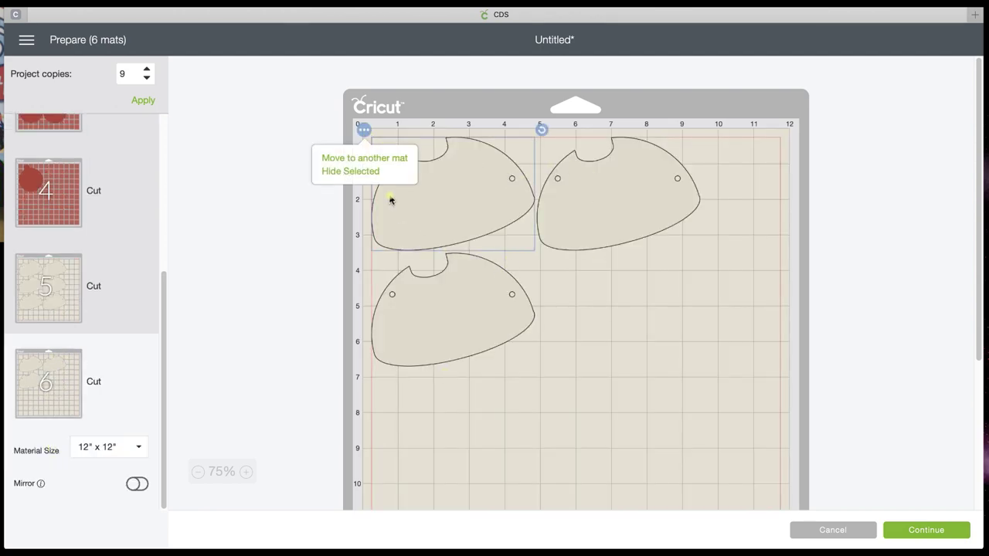
{"action": "left_click", "coordinate": [388, 158]}
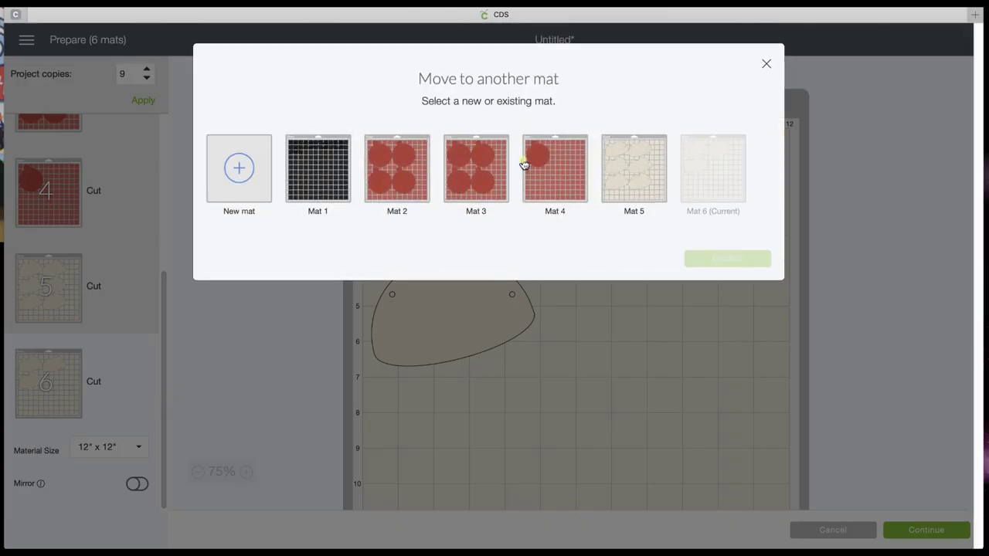
{"action": "left_click", "coordinate": [627, 193]}
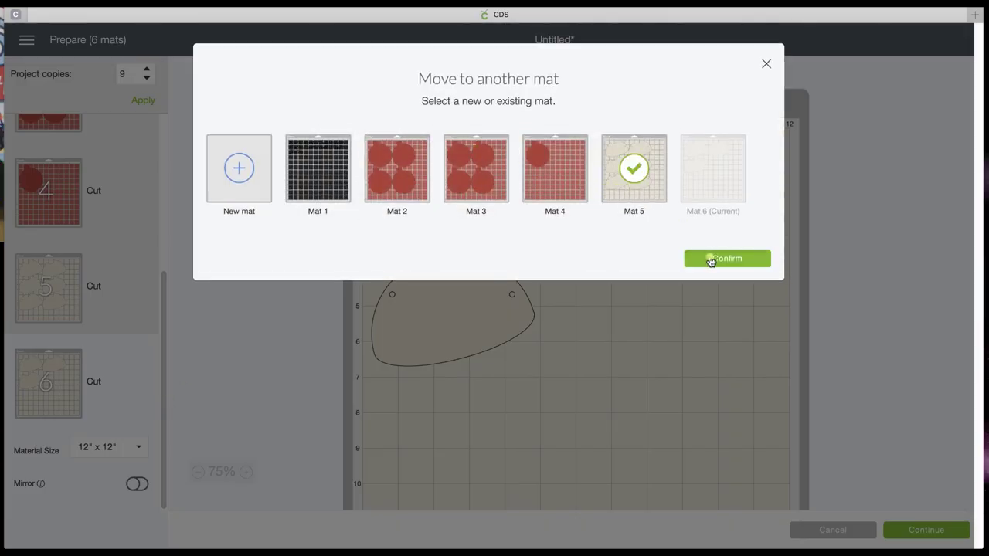
{"action": "left_click", "coordinate": [711, 257]}
Step: Rotate three cream bobber pieces on mat 5 a quarter turn and space them side by side across the mat's bottom row
{"action": "left_click_drag", "start_coordinate": [424, 189], "coordinate": [641, 244]}
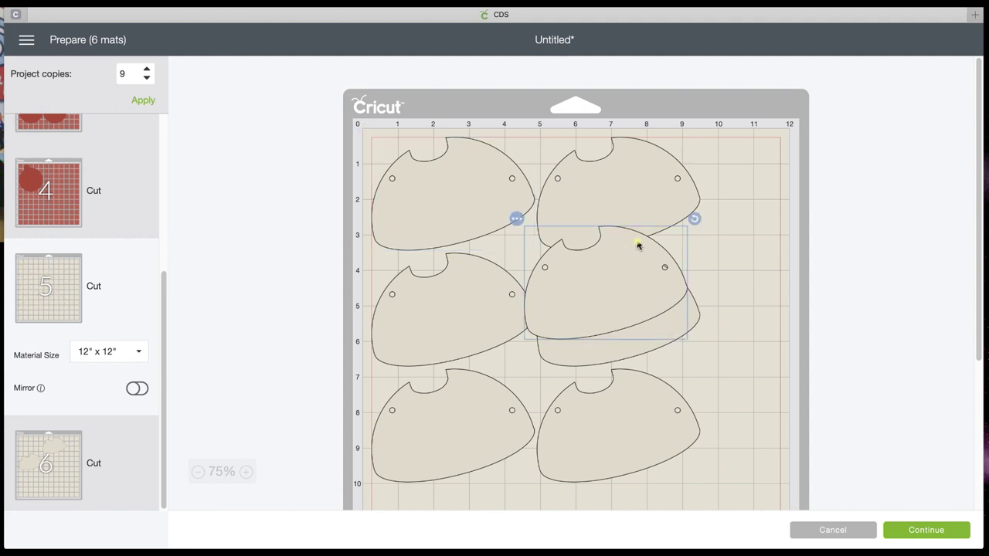
{"action": "left_click_drag", "start_coordinate": [692, 224], "coordinate": [747, 408]}
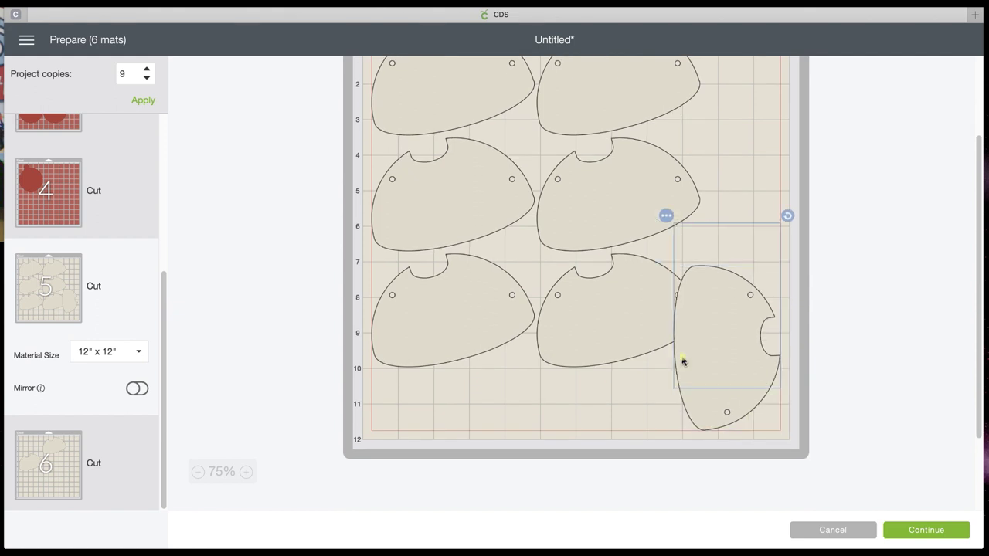
{"action": "left_click", "coordinate": [638, 313]}
{"action": "left_click_drag", "start_coordinate": [699, 249], "coordinate": [621, 381]}
{"action": "left_click", "coordinate": [510, 271]}
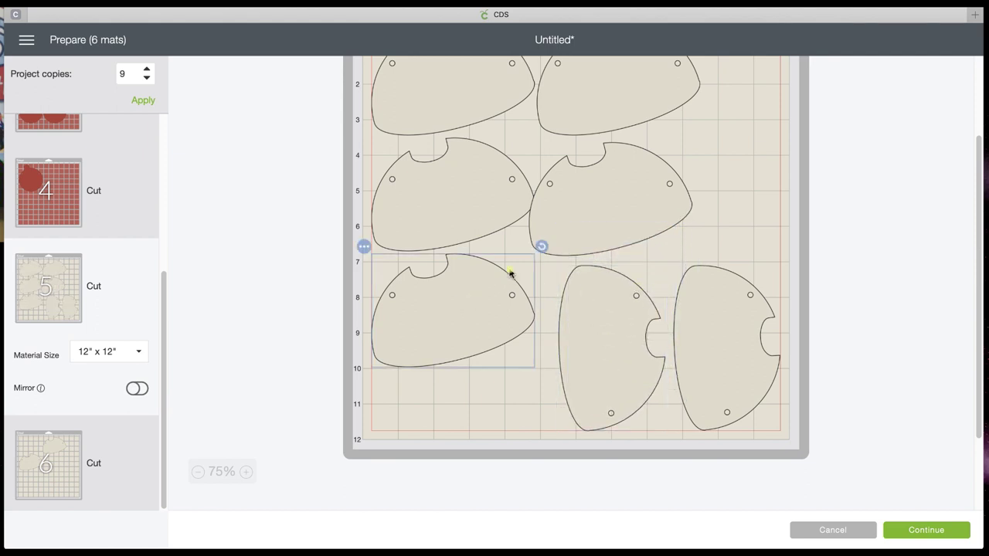
{"action": "left_click_drag", "start_coordinate": [541, 246], "coordinate": [409, 370]}
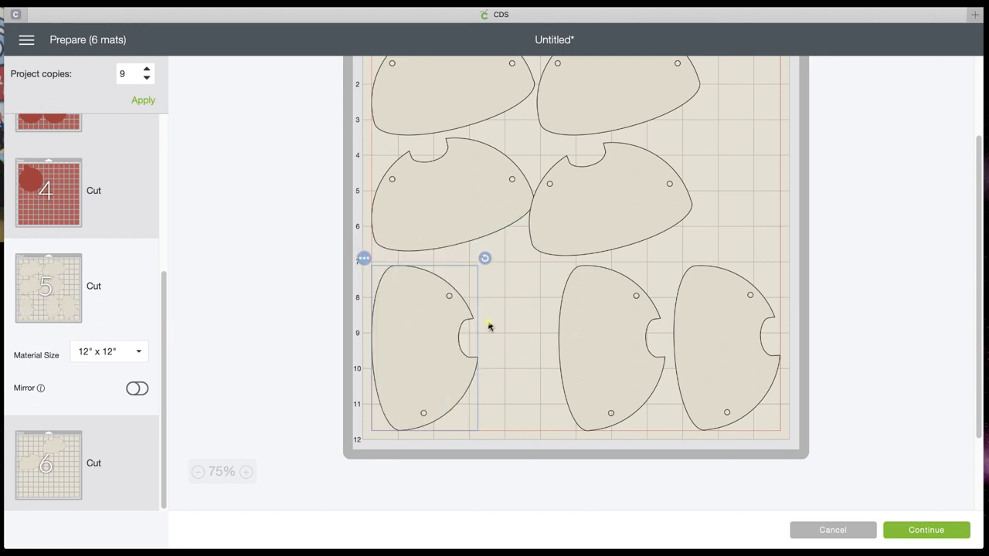
{"action": "left_click_drag", "start_coordinate": [561, 343], "coordinate": [479, 342]}
{"action": "left_click_drag", "start_coordinate": [668, 330], "coordinate": [629, 333]}
Step: Rotate the two middle-row cream pieces on mat 5 upright and move one to each side edge of the mat
{"action": "scroll", "coordinate": [629, 331], "scroll_direction": "up", "scroll_amount": 3}
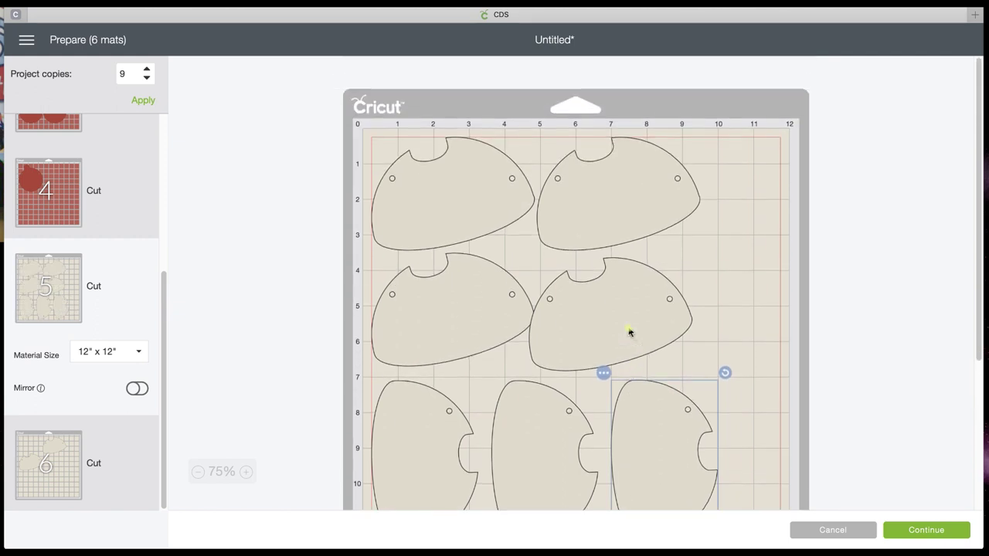
{"action": "left_click", "coordinate": [631, 333]}
{"action": "left_click_drag", "start_coordinate": [698, 249], "coordinate": [649, 369]}
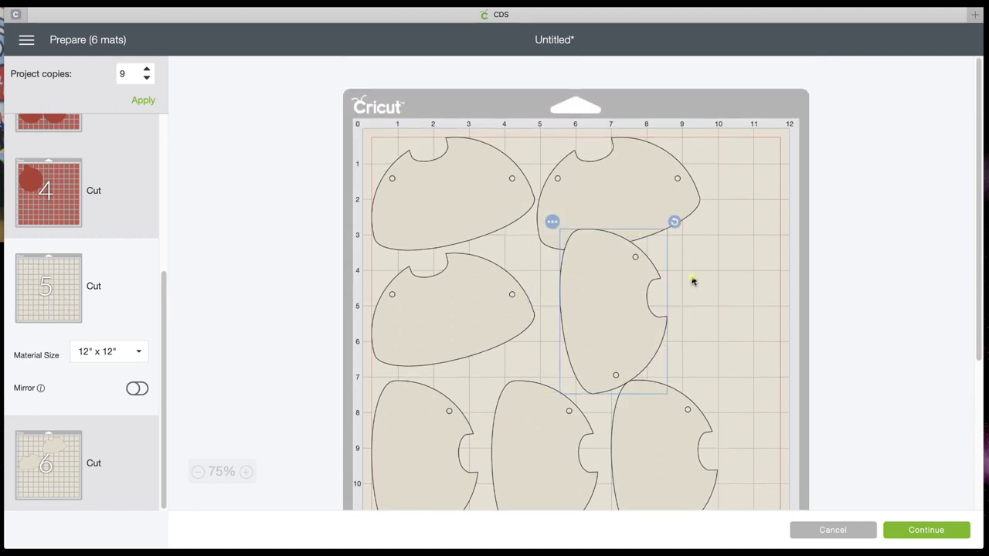
{"action": "left_click_drag", "start_coordinate": [625, 285], "coordinate": [739, 280]}
{"action": "left_click", "coordinate": [530, 280]}
{"action": "left_click_drag", "start_coordinate": [543, 245], "coordinate": [529, 337]}
{"action": "left_click", "coordinate": [675, 188]}
{"action": "left_click_drag", "start_coordinate": [484, 302], "coordinate": [390, 304]}
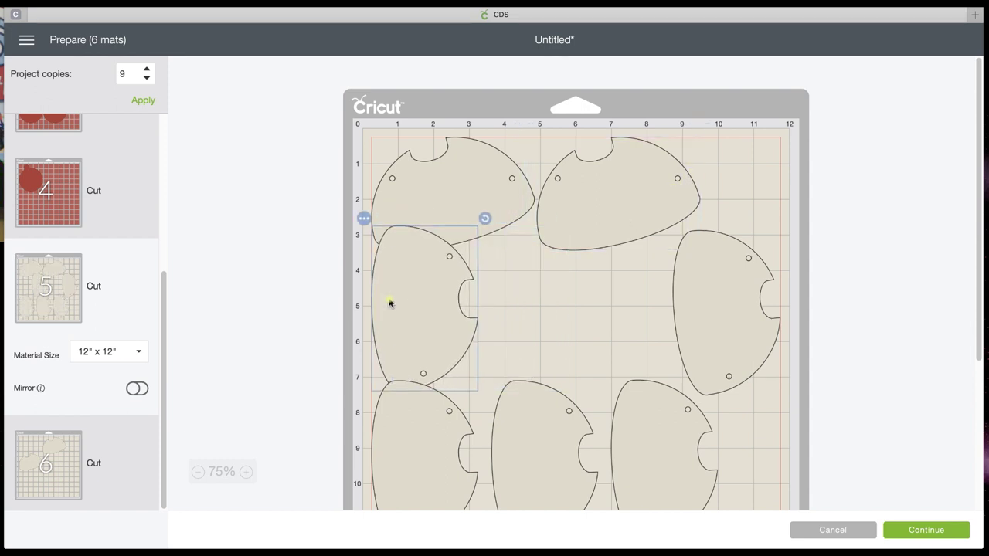
Step: Arrange three upright cream pieces above the bottom row, try the last piece near the right edge, and return to the canvas
{"action": "left_click", "coordinate": [633, 197]}
{"action": "left_click_drag", "start_coordinate": [708, 136], "coordinate": [647, 272]}
{"action": "left_click_drag", "start_coordinate": [596, 219], "coordinate": [533, 298]}
{"action": "left_click_drag", "start_coordinate": [440, 320], "coordinate": [441, 304]}
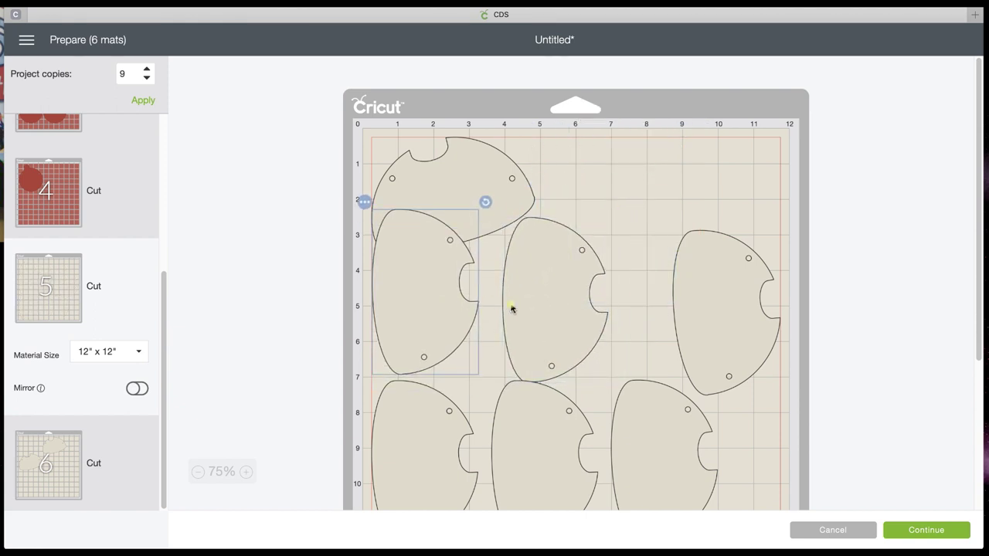
{"action": "left_click_drag", "start_coordinate": [547, 312], "coordinate": [540, 302]}
{"action": "left_click_drag", "start_coordinate": [702, 309], "coordinate": [641, 285]}
{"action": "left_click_drag", "start_coordinate": [485, 194], "coordinate": [753, 337]}
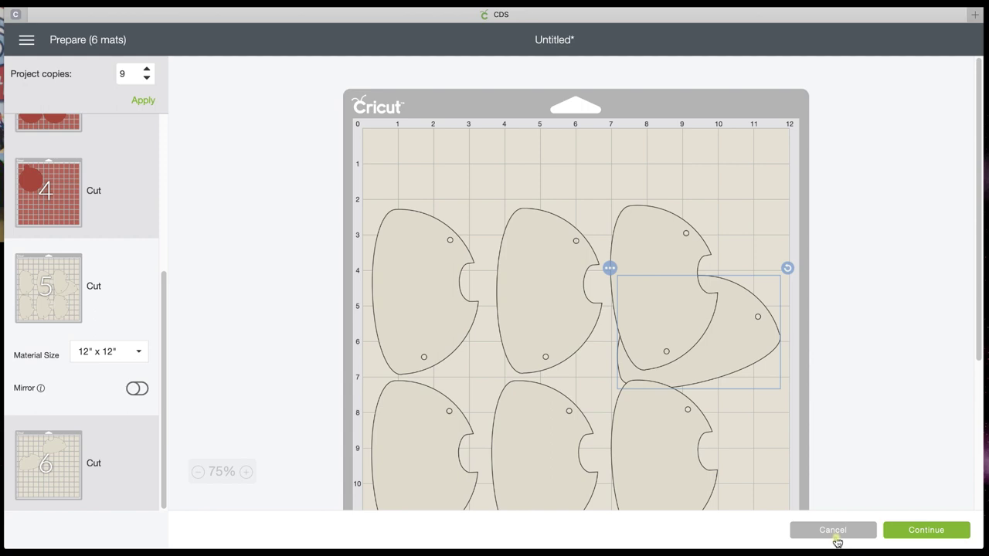
{"action": "left_click", "coordinate": [799, 528]}
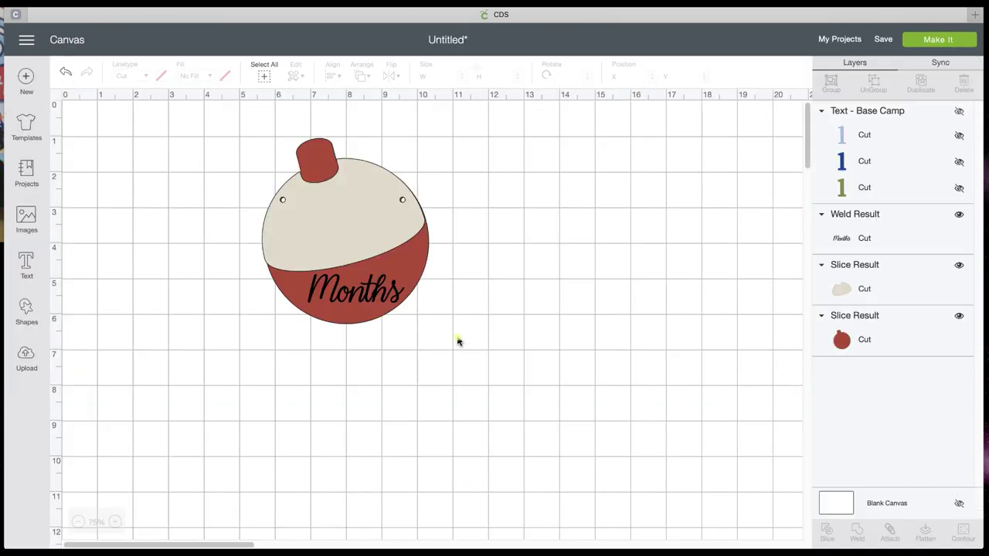
Step: Send the bobber design to mat preparation again, apply 9 project copies and look through the mats
{"action": "left_click", "coordinate": [936, 42]}
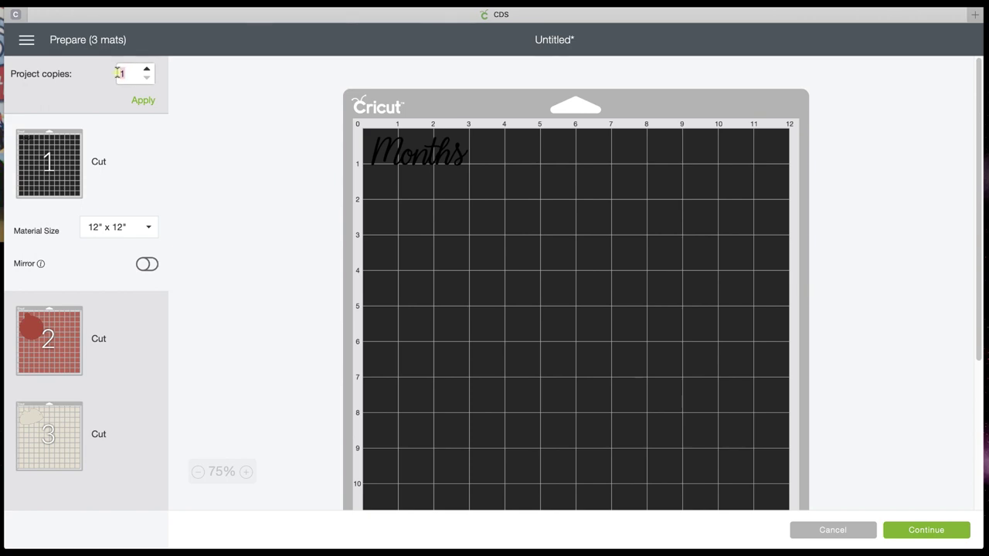
{"action": "left_click", "coordinate": [148, 99]}
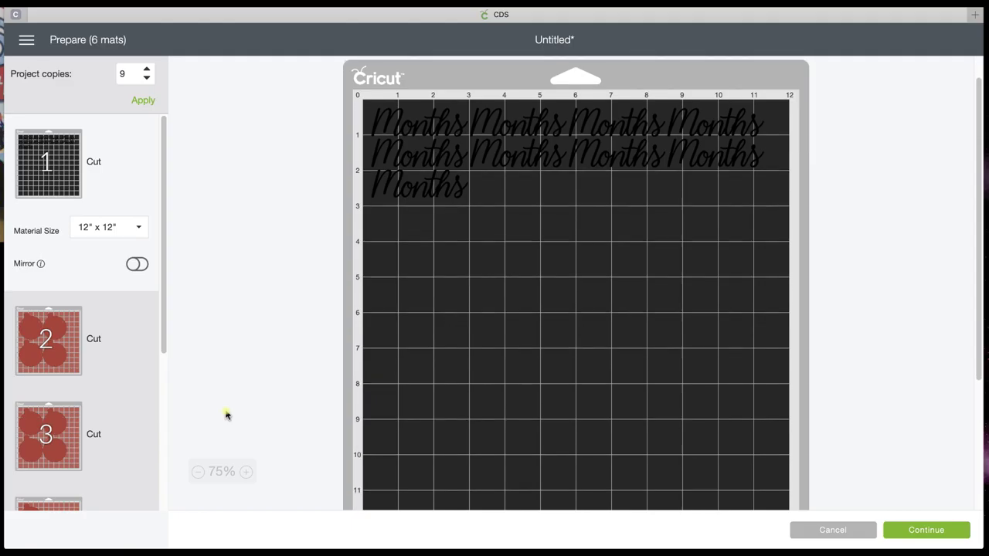
{"action": "scroll", "coordinate": [66, 418], "scroll_direction": "down", "scroll_amount": 5}
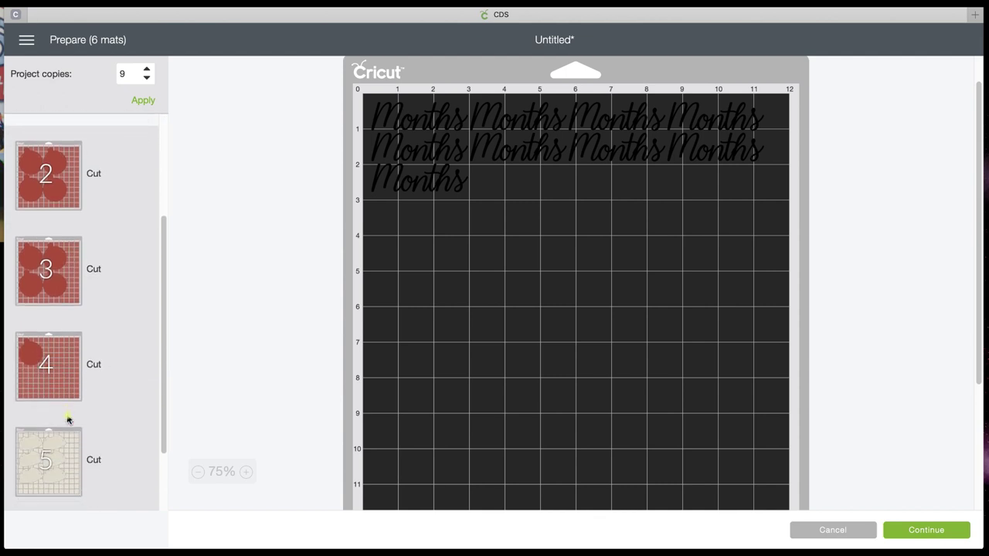
{"action": "scroll", "coordinate": [58, 472], "scroll_direction": "down", "scroll_amount": 3}
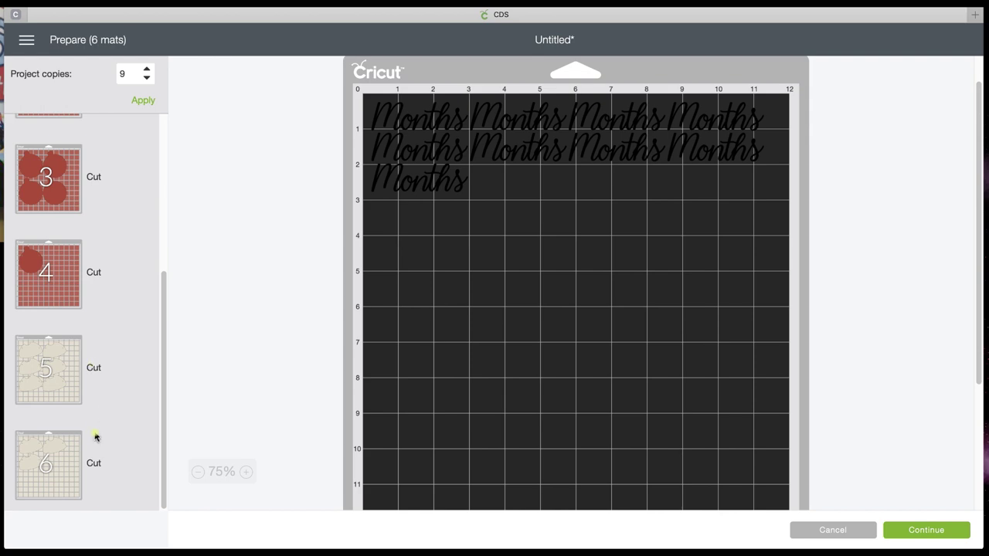
{"action": "scroll", "coordinate": [436, 302], "scroll_direction": "up", "scroll_amount": 1}
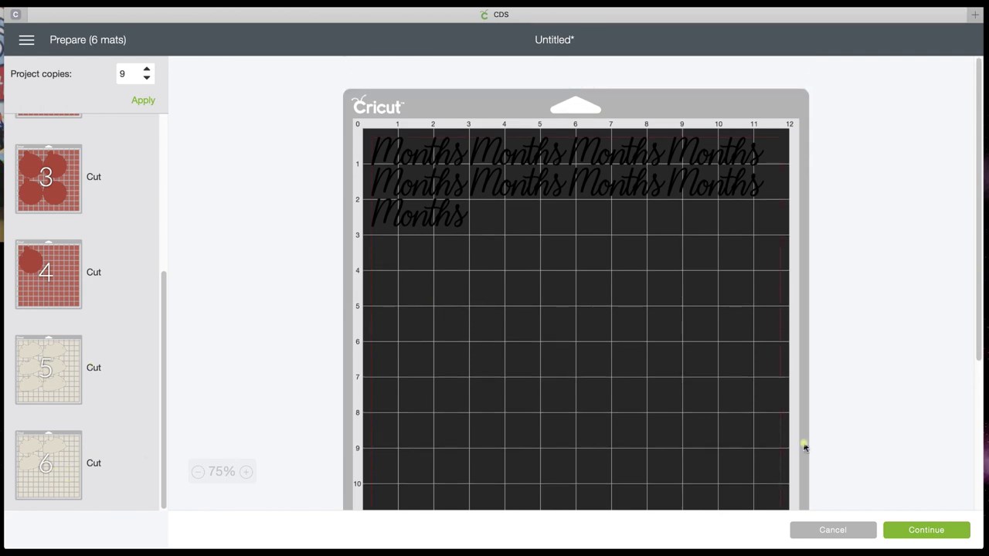
Step: Continue to the machine connection stage, cancel the cut and decline to reset the connection
{"action": "left_click", "coordinate": [949, 530]}
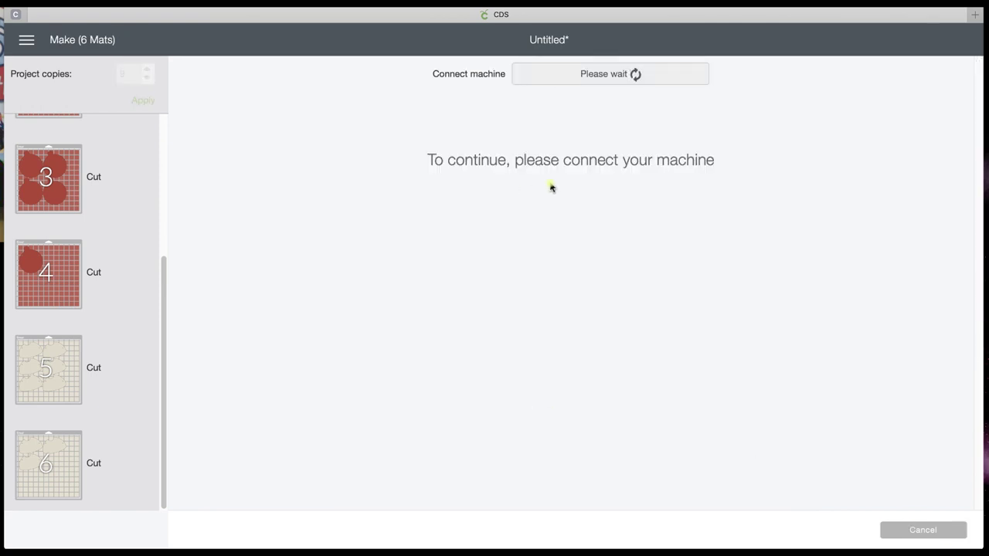
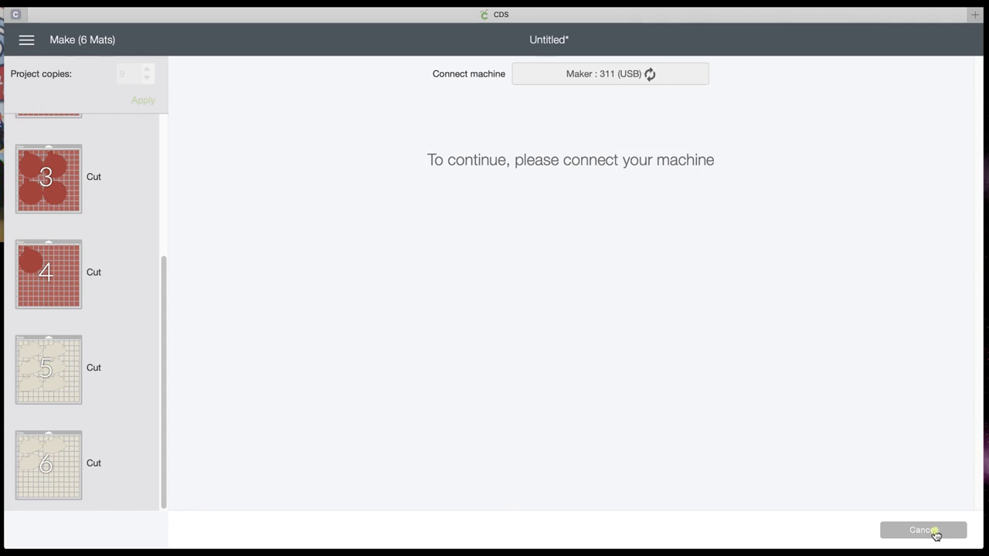
{"action": "left_click", "coordinate": [934, 531]}
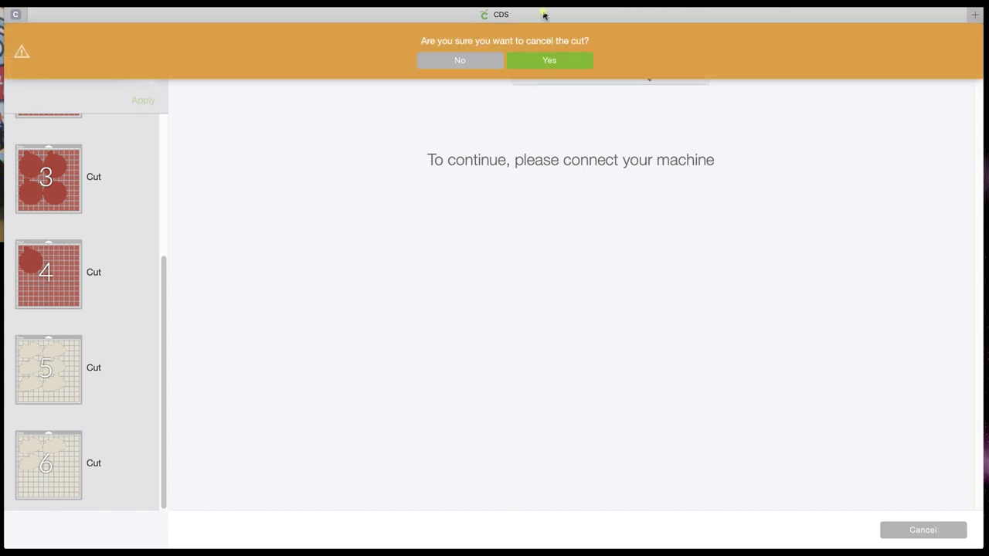
{"action": "left_click", "coordinate": [557, 61]}
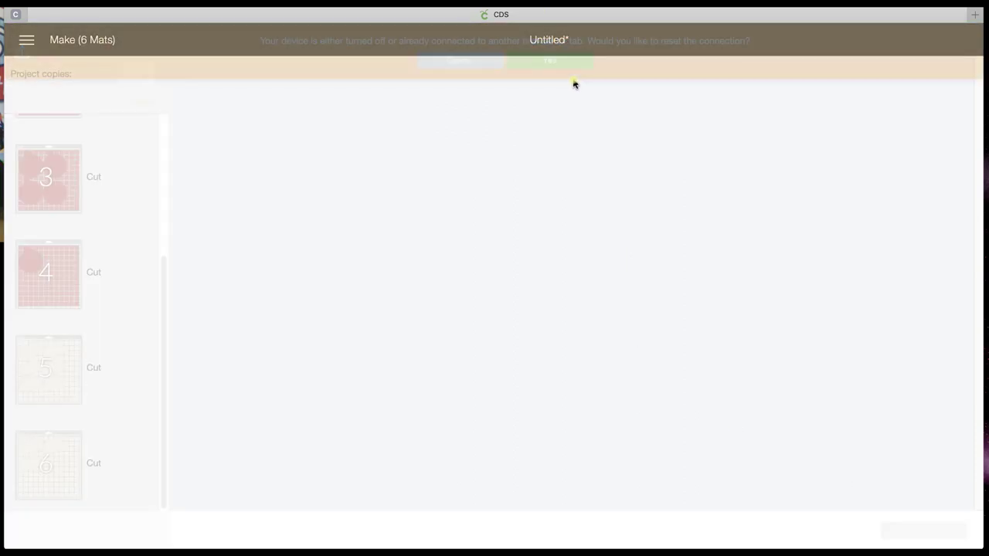
{"action": "left_click", "coordinate": [485, 62]}
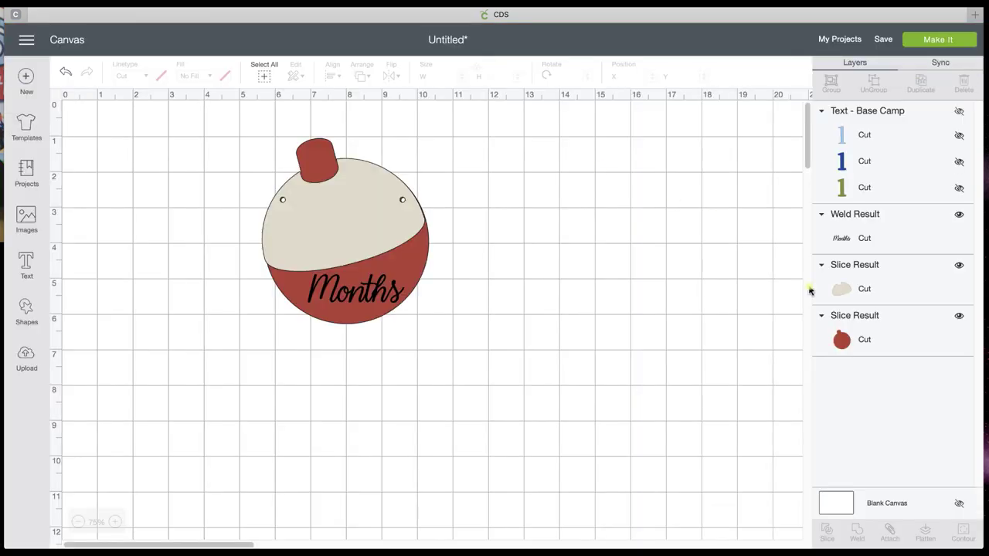
Step: Group the cream and red bobber pieces with the Months word
{"action": "left_click", "coordinate": [357, 244]}
{"action": "left_click_drag", "start_coordinate": [486, 308], "coordinate": [244, 142]}
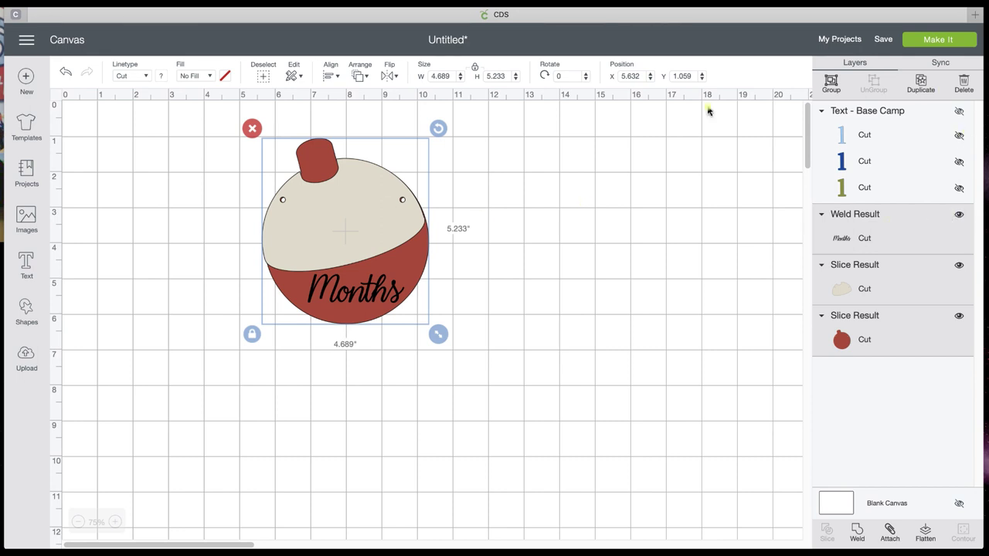
{"action": "left_click", "coordinate": [831, 84]}
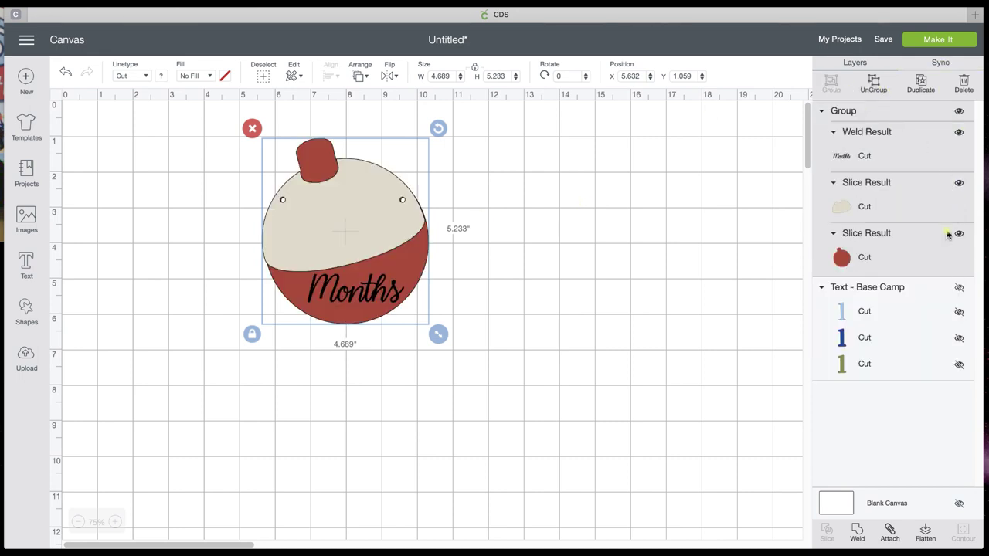
Step: Hide the bobber group, show the number text and preview its mats before returning to the canvas
{"action": "left_click", "coordinate": [959, 112]}
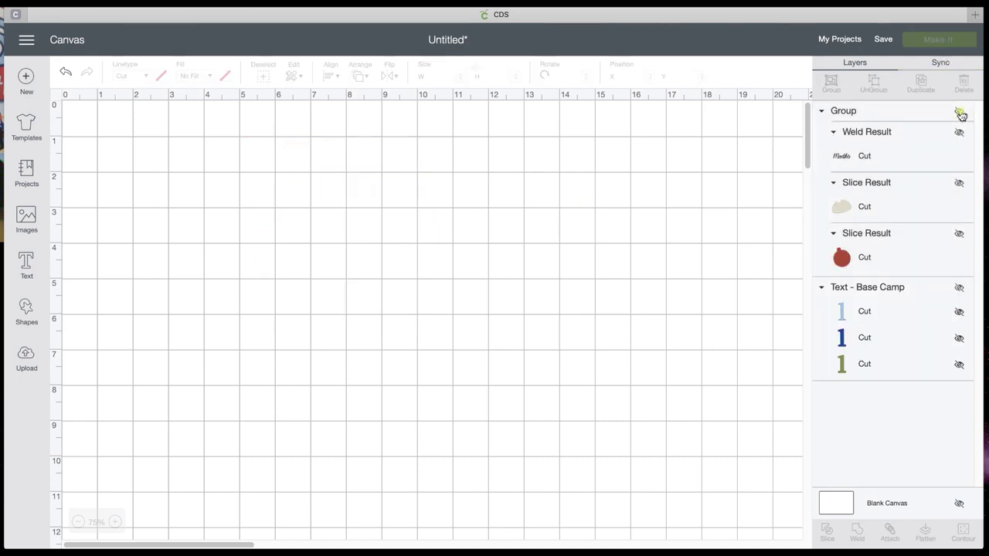
{"action": "left_click", "coordinate": [959, 288]}
{"action": "left_click", "coordinate": [937, 39]}
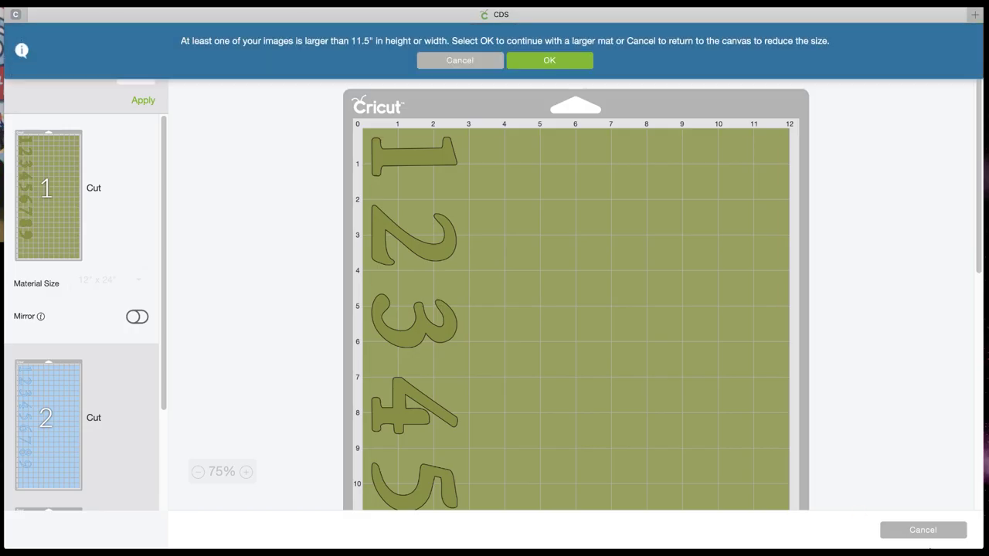
{"action": "left_click", "coordinate": [923, 530]}
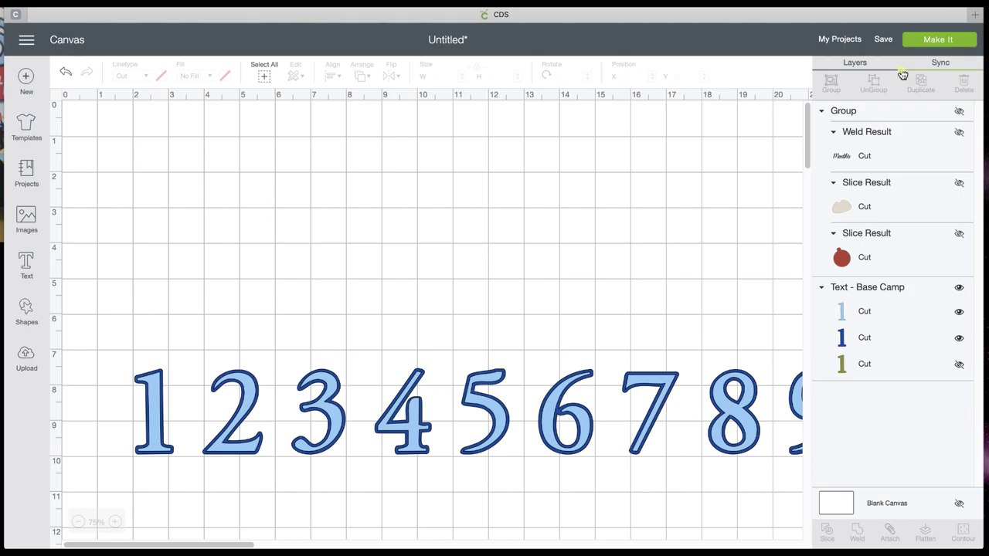
Step: Hide the green layer of the numbers, preview the light and dark blue mats, and return to the canvas
{"action": "left_click", "coordinate": [924, 40]}
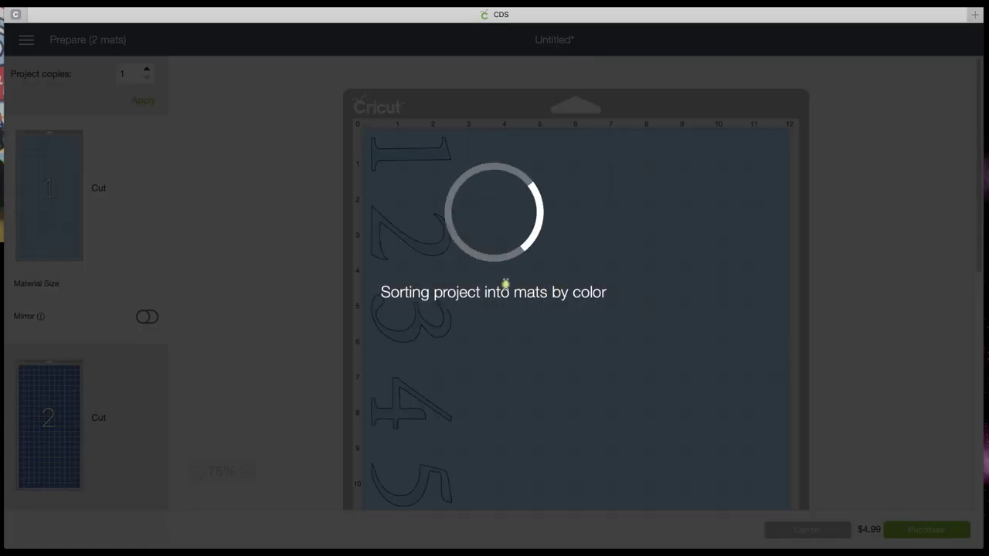
{"action": "scroll", "coordinate": [517, 317], "scroll_direction": "down", "scroll_amount": 10}
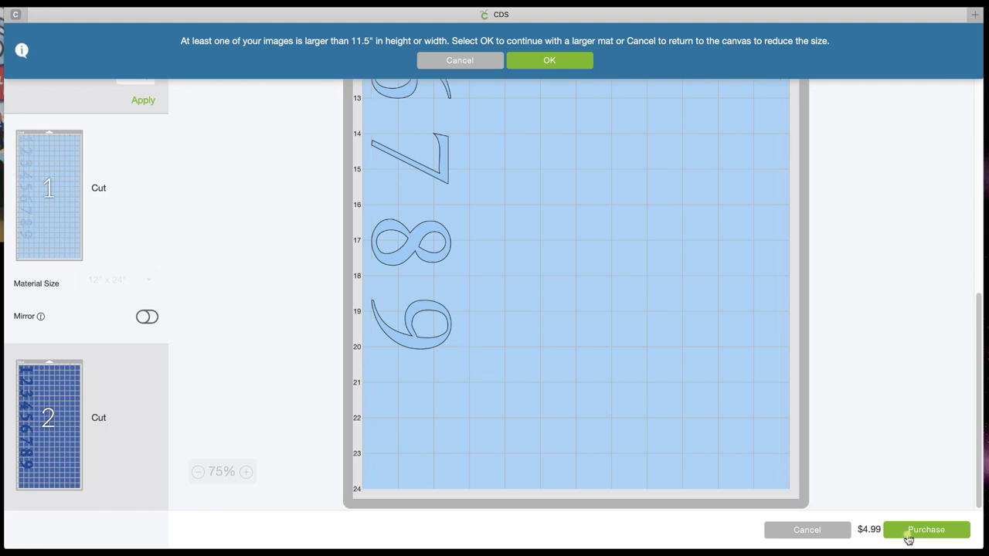
{"action": "left_click", "coordinate": [806, 531]}
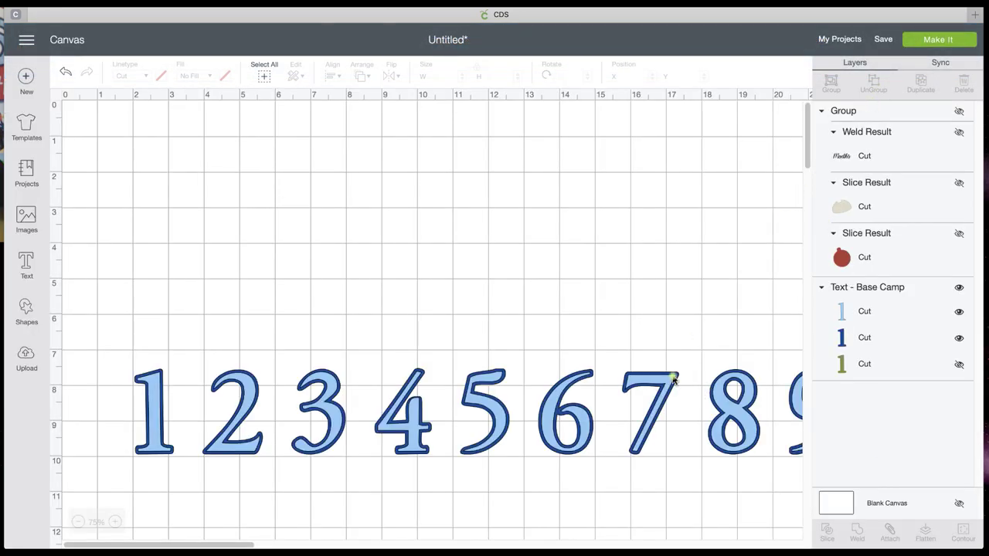
Step: Ungroup the number text to letters, preview how the separate numbers fit the mats, and return to the canvas
{"action": "left_click", "coordinate": [673, 378]}
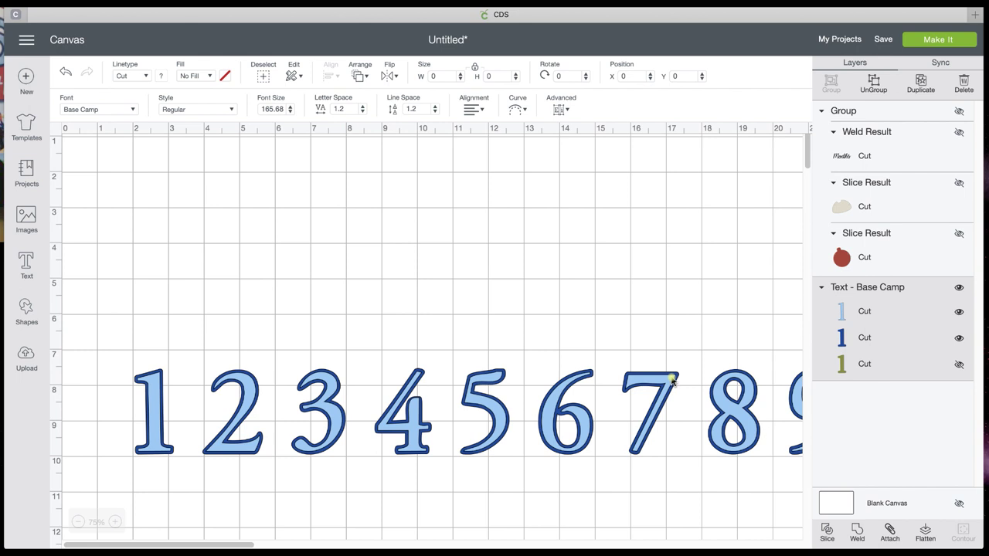
{"action": "left_click", "coordinate": [562, 109]}
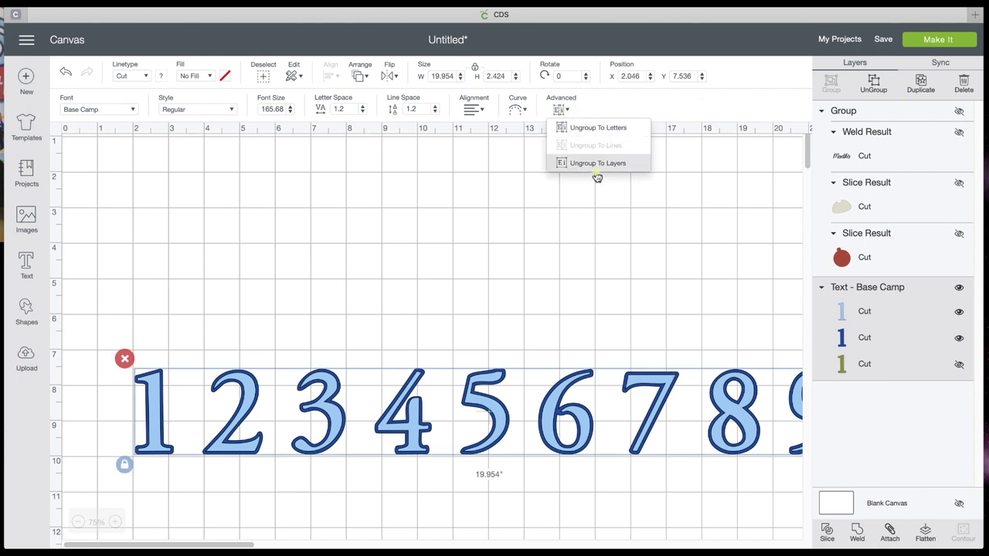
{"action": "left_click", "coordinate": [598, 133]}
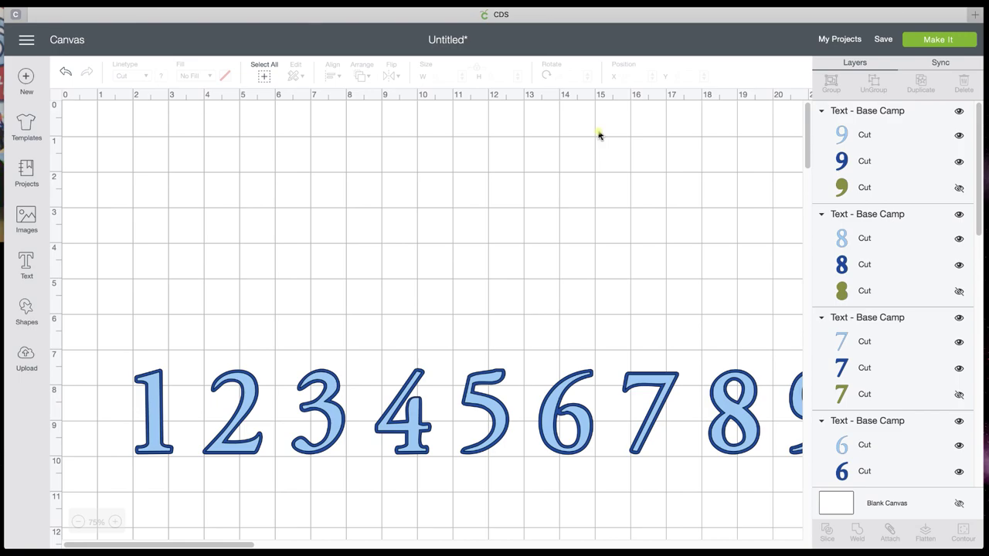
{"action": "left_click", "coordinate": [937, 44]}
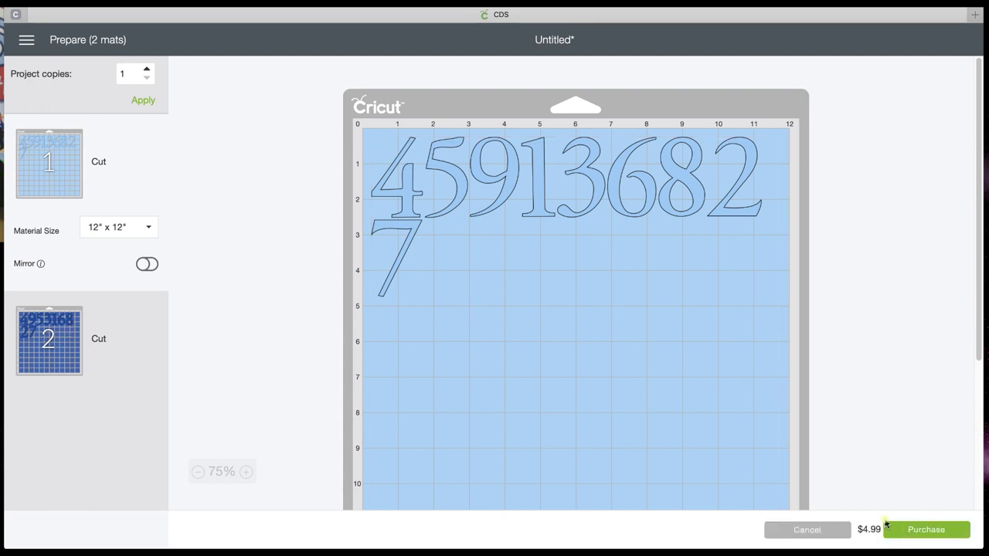
{"action": "left_click", "coordinate": [814, 529]}
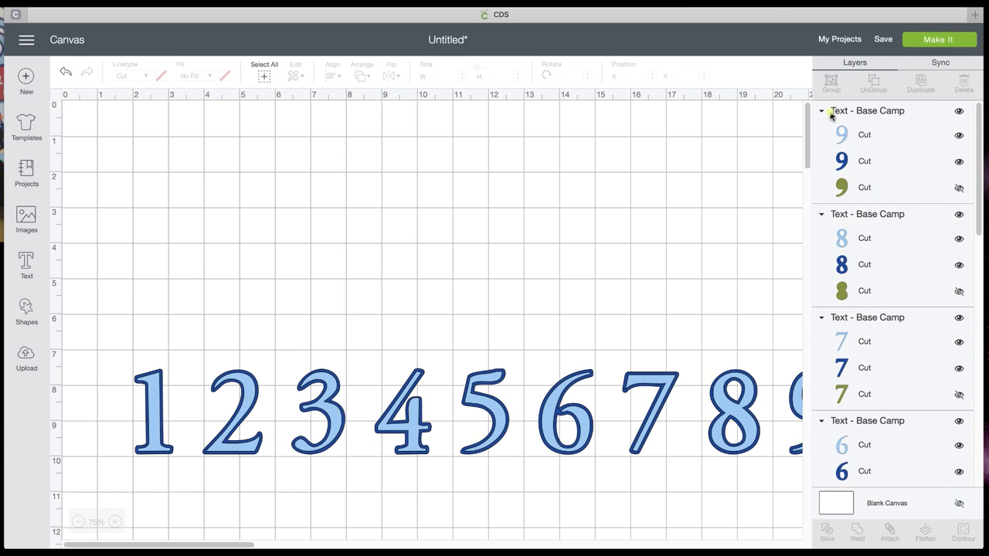
Step: Group all the separate numbers together
{"action": "left_click_drag", "start_coordinate": [121, 347], "coordinate": [802, 491]}
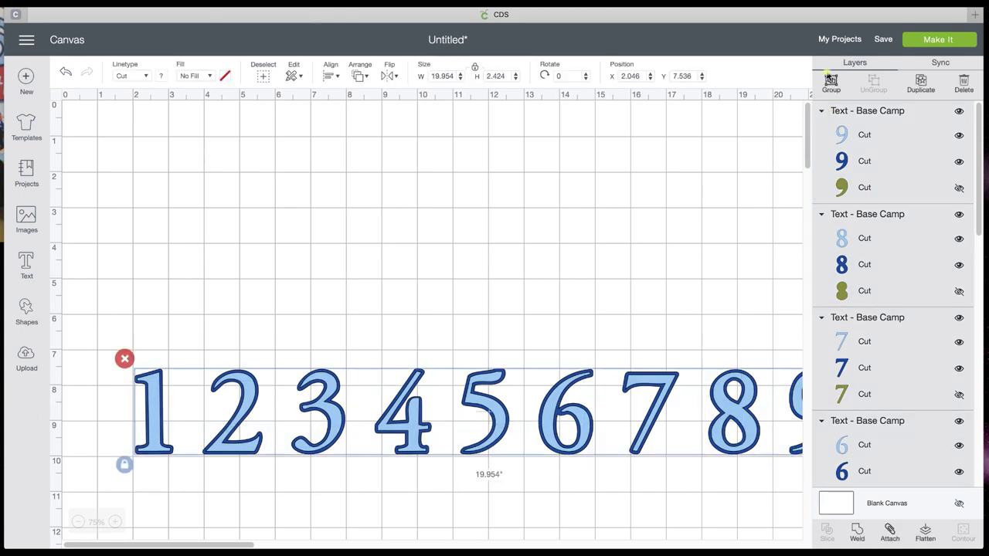
{"action": "left_click", "coordinate": [831, 82]}
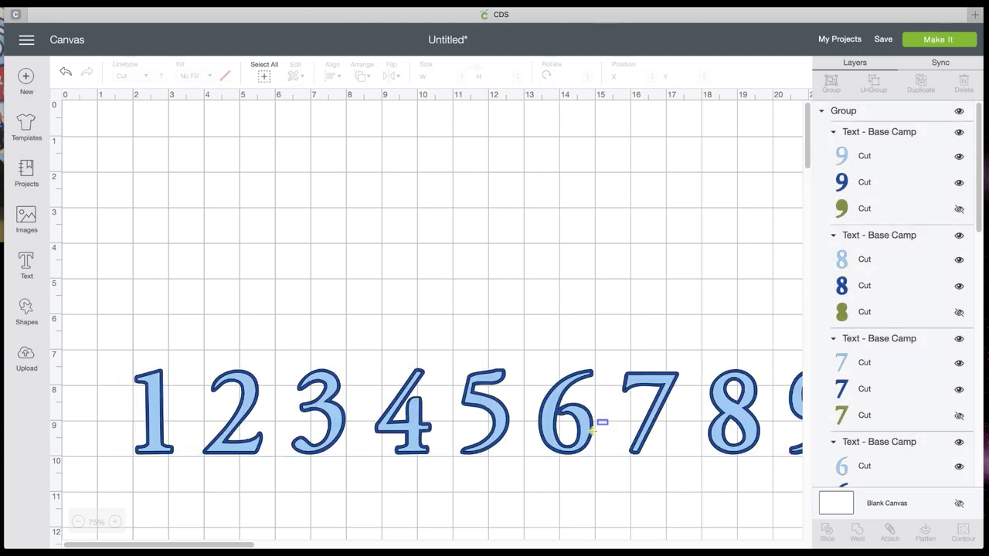
Step: Hide and reshow the whole numbers group, collapse its layers, and show the bobber group with the Months word
{"action": "left_click", "coordinate": [959, 114]}
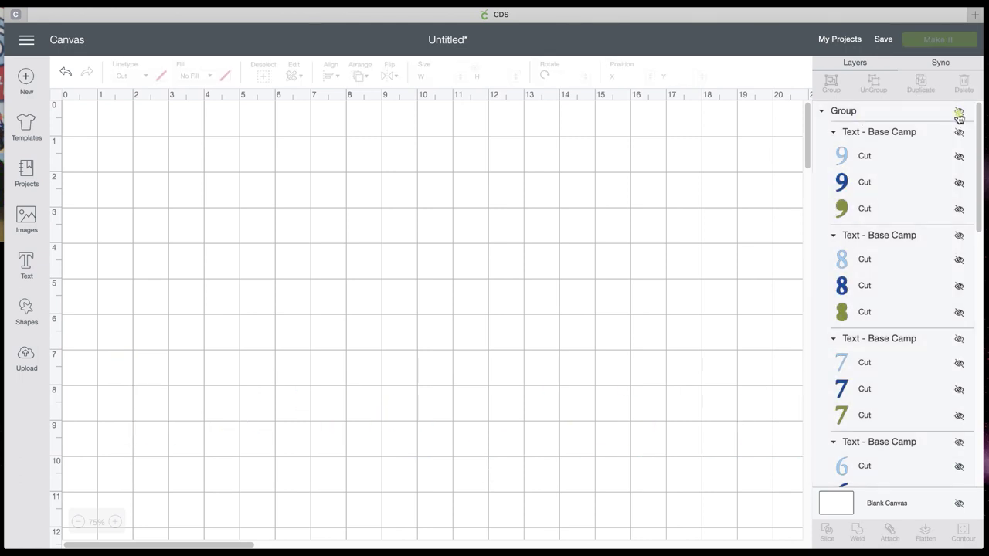
{"action": "left_click", "coordinate": [959, 113]}
{"action": "left_click", "coordinate": [822, 110]}
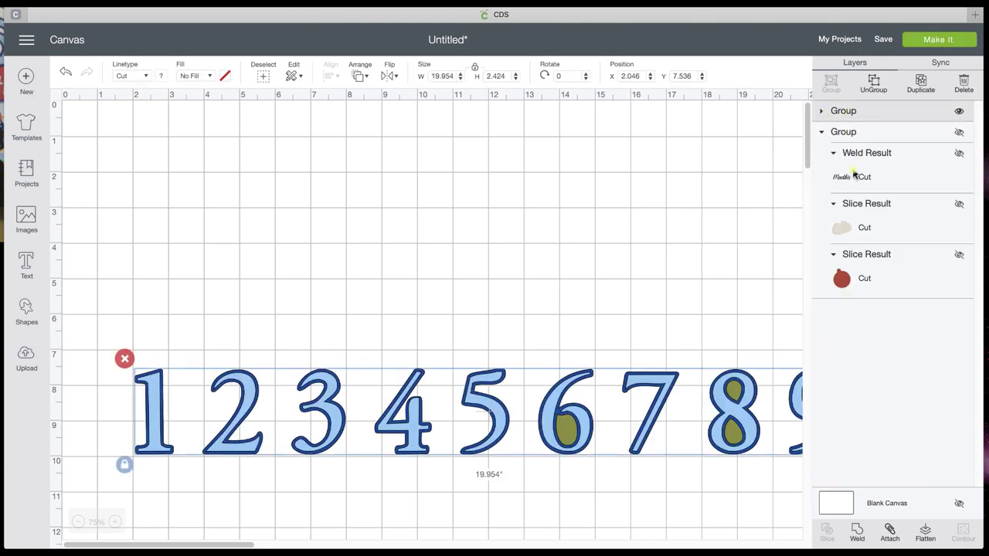
{"action": "left_click", "coordinate": [958, 133]}
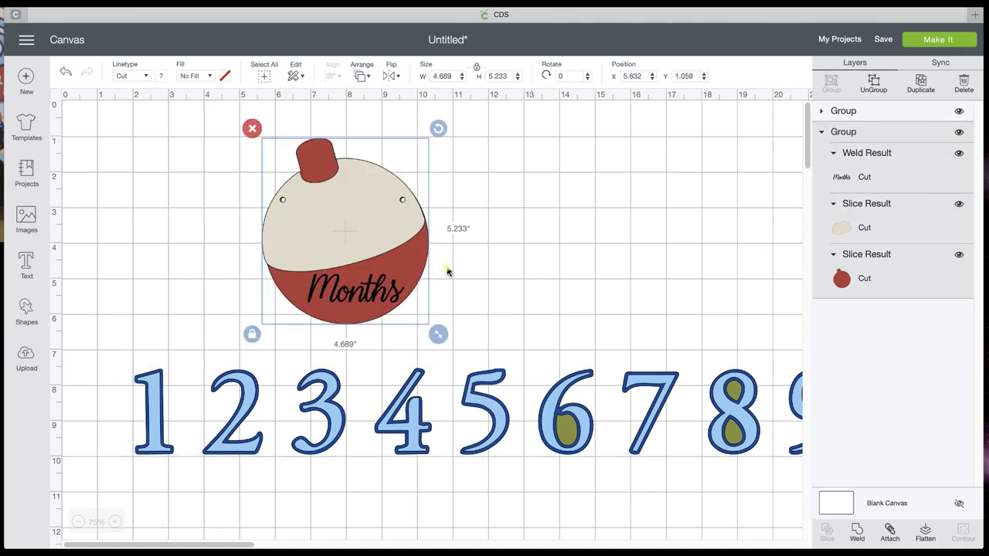
Step: Expand the numbers group and hide the green layer of every number from 9 down to 1
{"action": "left_click", "coordinate": [653, 405]}
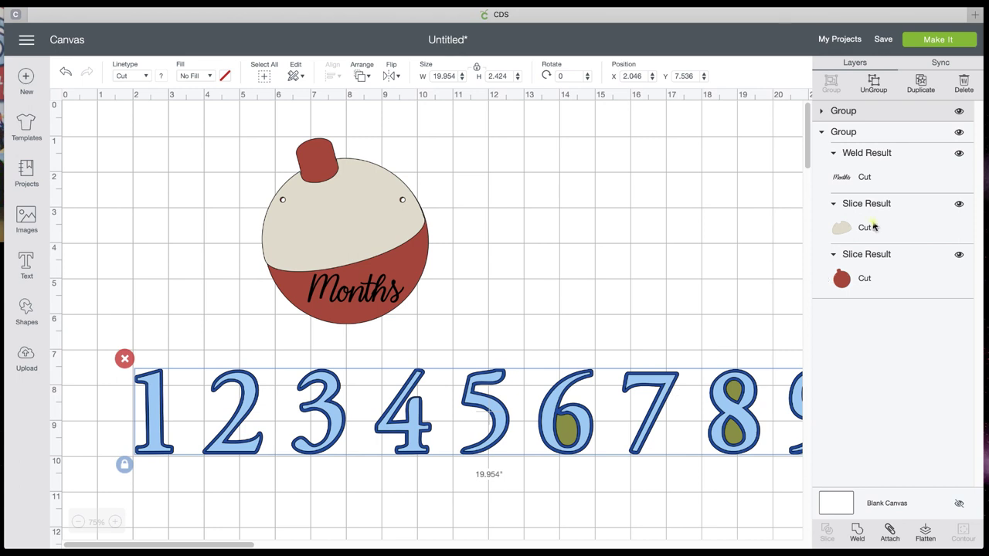
{"action": "left_click", "coordinate": [821, 112]}
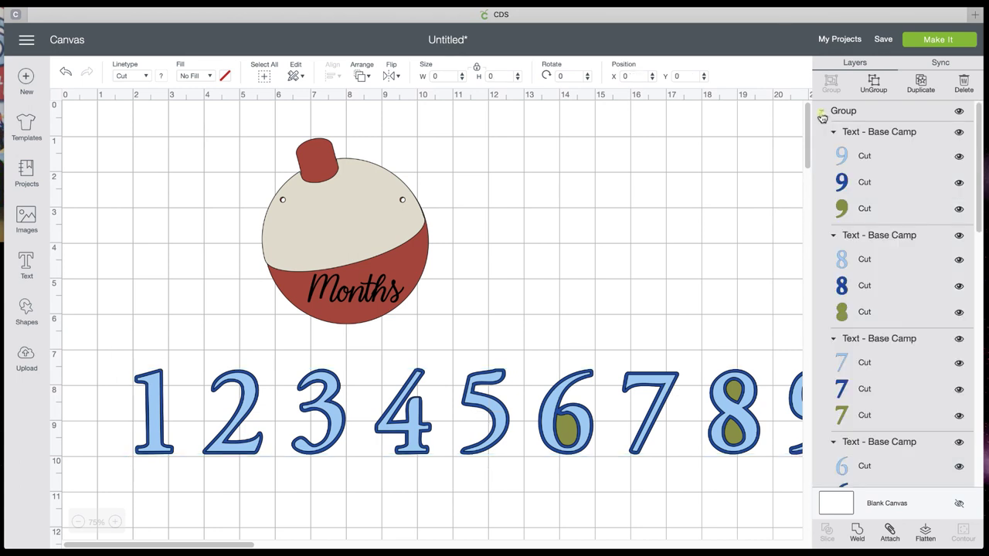
{"action": "left_click", "coordinate": [912, 208]}
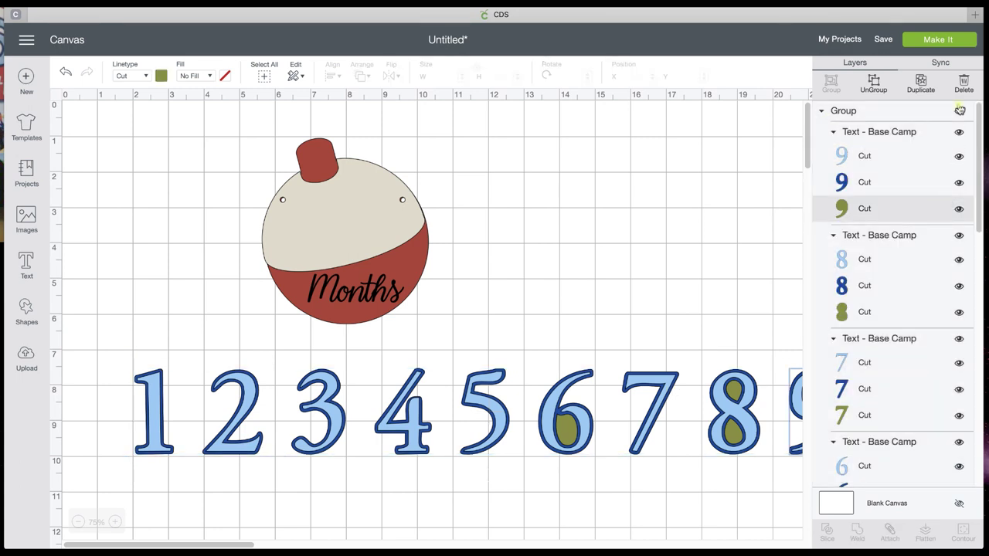
{"action": "left_click", "coordinate": [959, 209]}
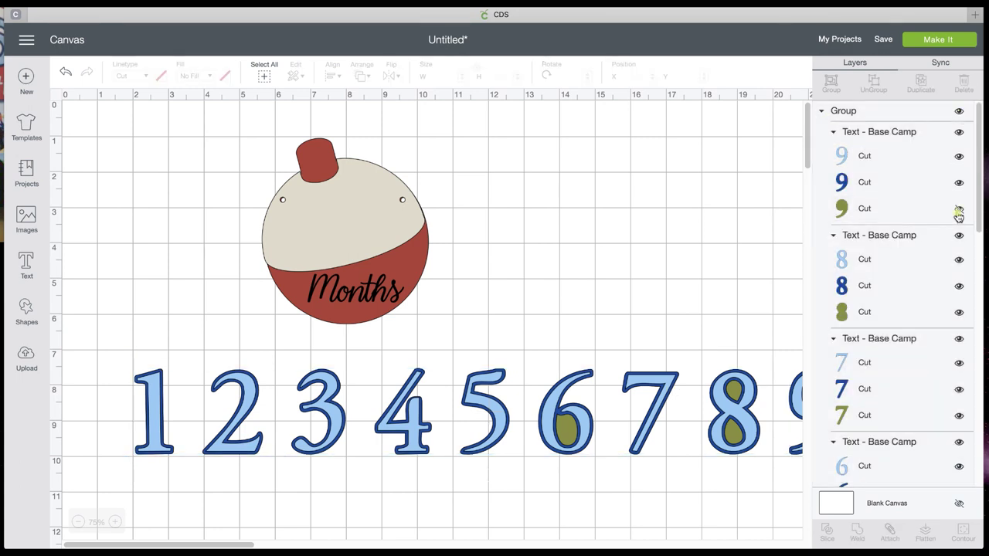
{"action": "left_click", "coordinate": [959, 312]}
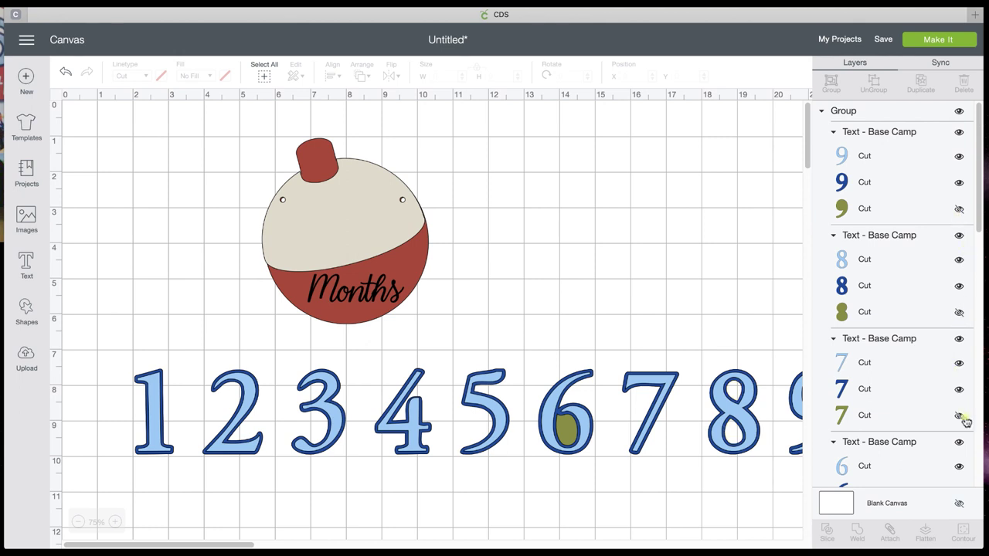
{"action": "scroll", "coordinate": [952, 477], "scroll_direction": "down", "scroll_amount": 3}
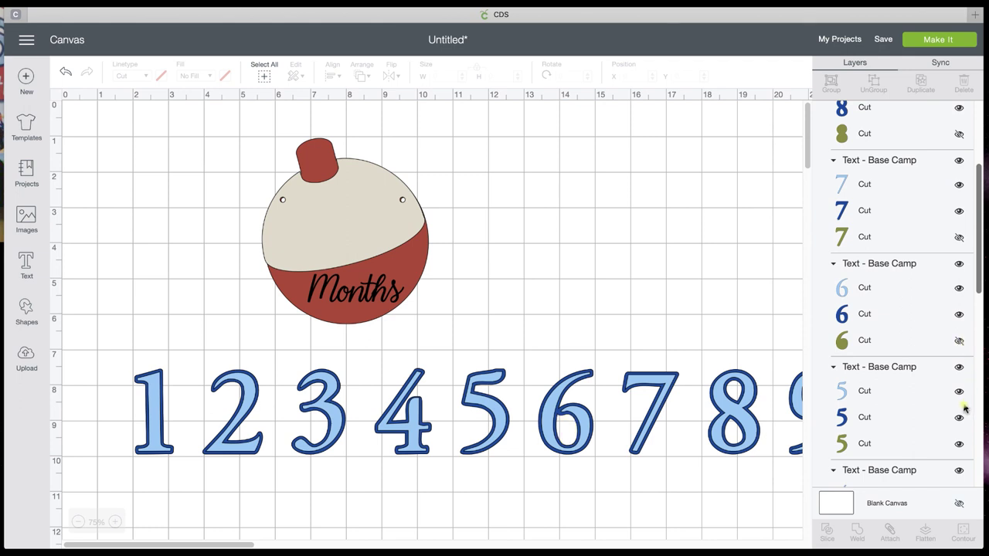
{"action": "scroll", "coordinate": [963, 402], "scroll_direction": "down", "scroll_amount": 2}
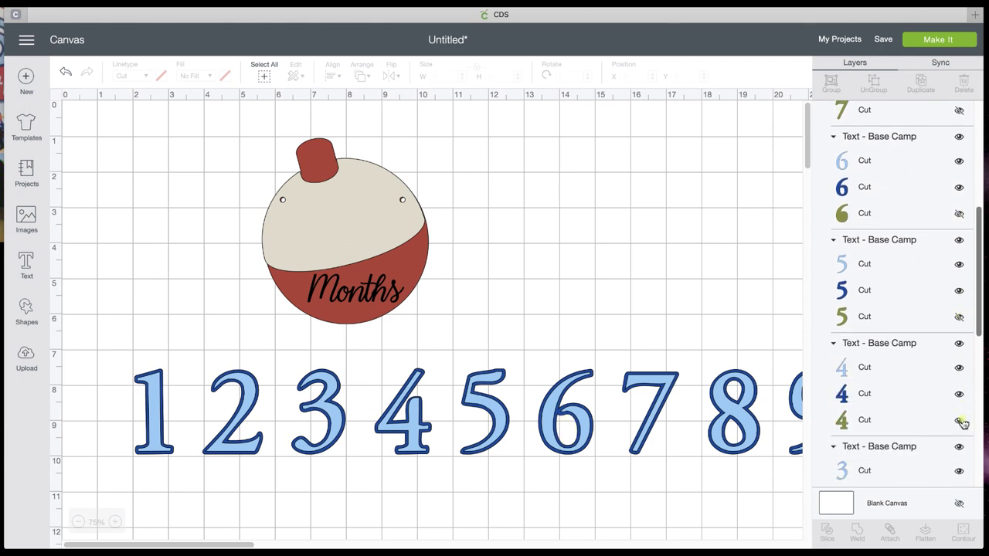
{"action": "scroll", "coordinate": [960, 421], "scroll_direction": "down", "scroll_amount": 4}
{"action": "left_click", "coordinate": [961, 304]}
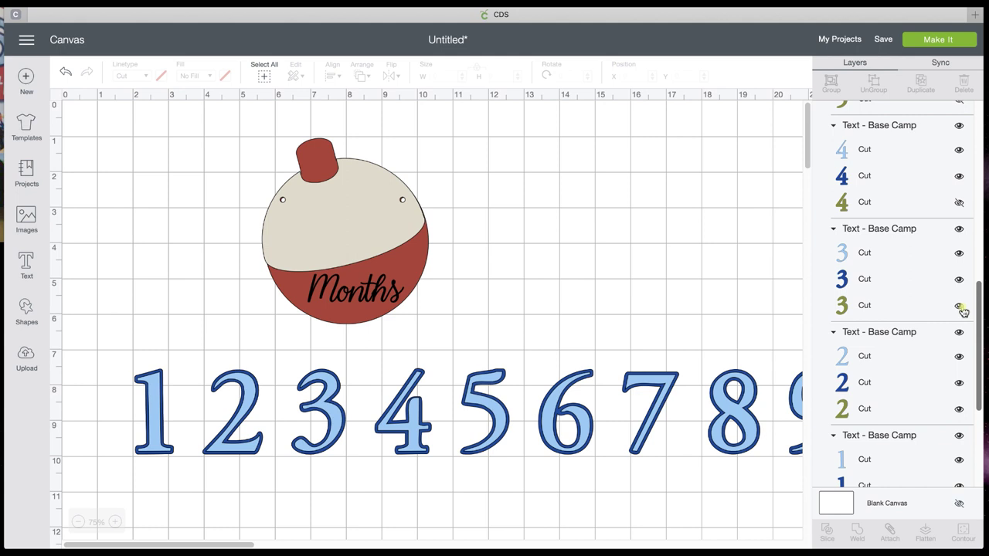
{"action": "scroll", "coordinate": [961, 415], "scroll_direction": "down", "scroll_amount": 3}
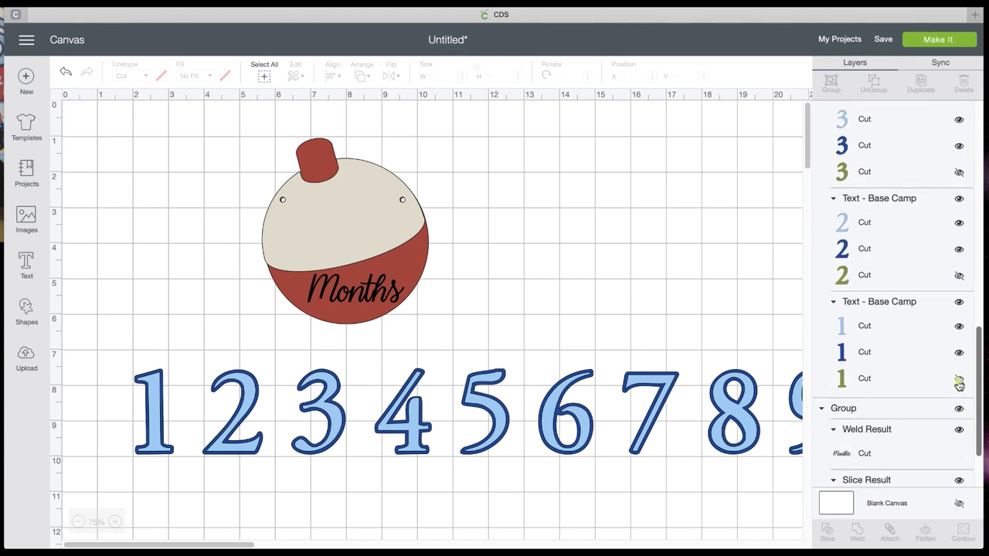
Step: Move the numbers group to about X 0.231, Y 7.907 below the bobber and collapse its layers
{"action": "left_click", "coordinate": [654, 395]}
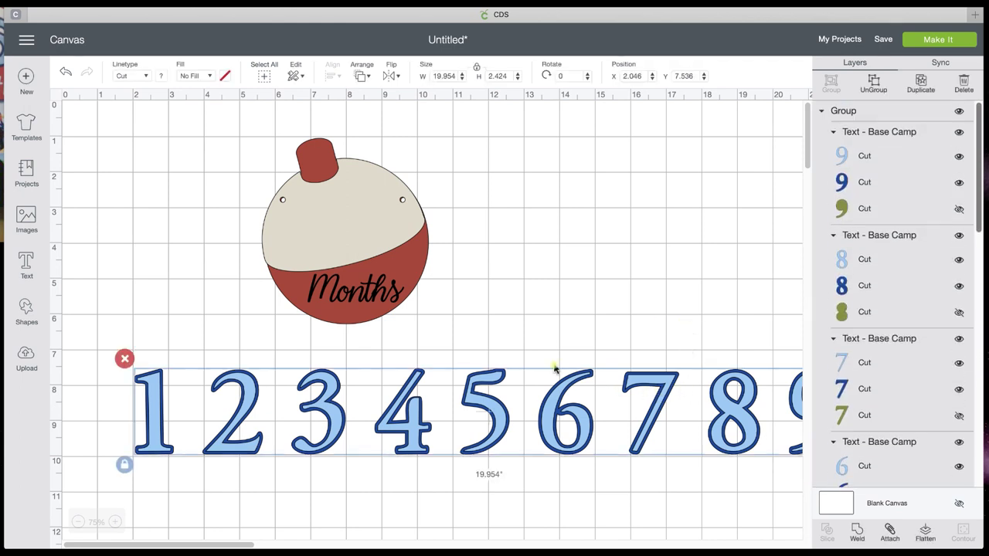
{"action": "left_click_drag", "start_coordinate": [567, 384], "coordinate": [505, 397]}
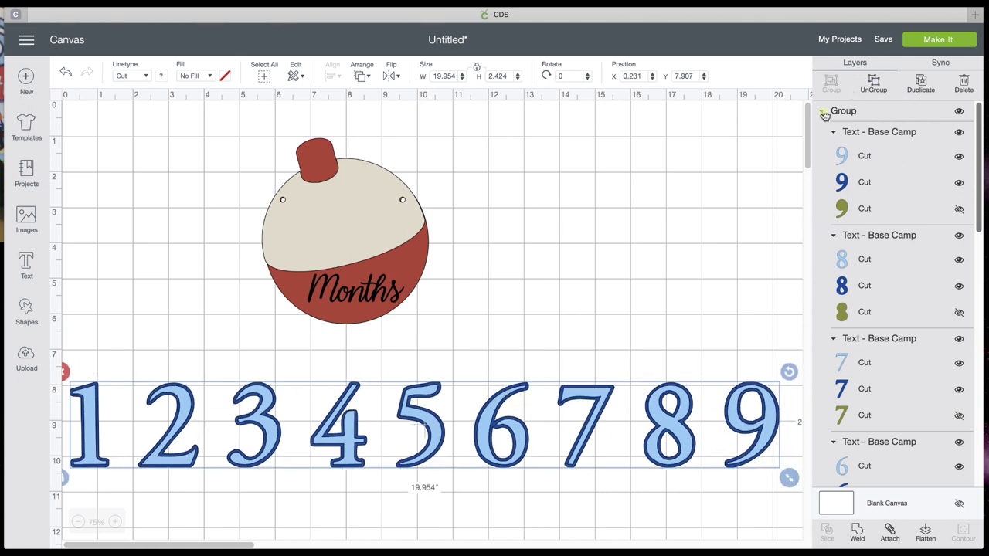
{"action": "left_click", "coordinate": [822, 112]}
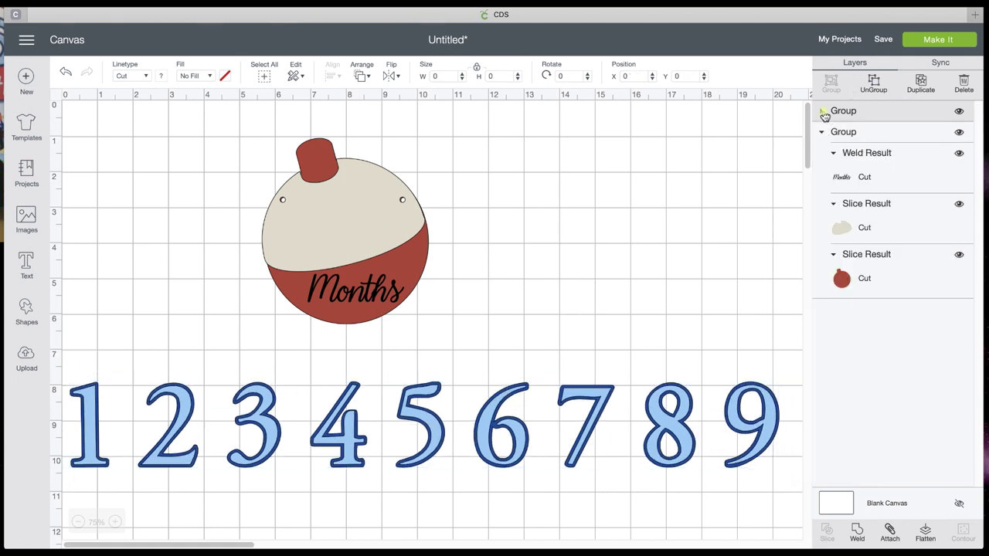
Step: Save the project under the name Bobber Banner
{"action": "left_click", "coordinate": [883, 39]}
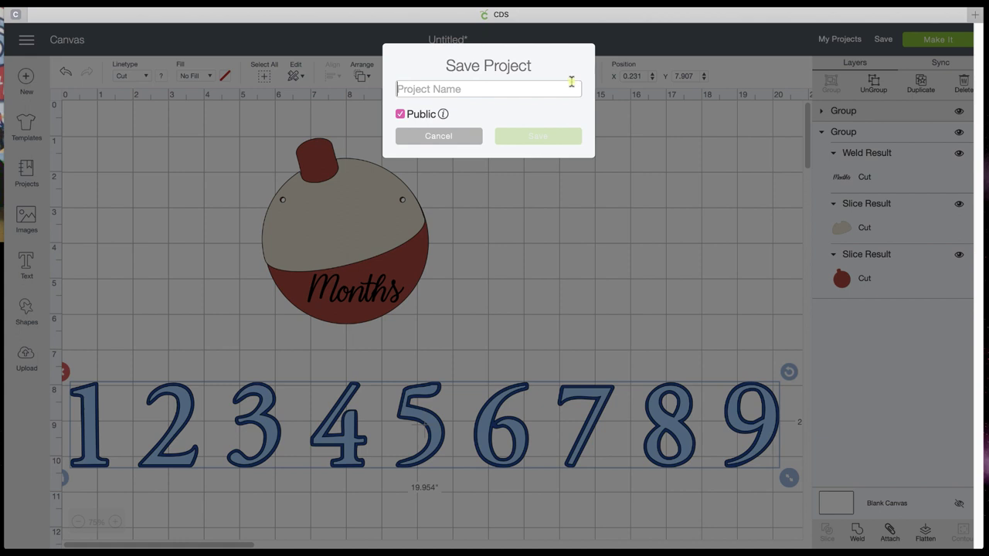
{"action": "left_click", "coordinate": [572, 82]}
{"action": "type", "text": "Bobber Banner"}
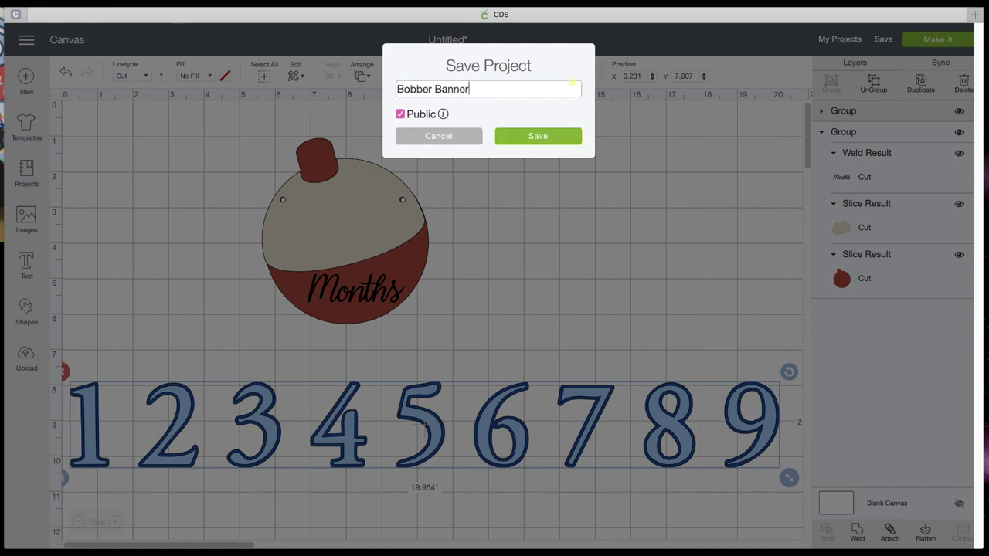
{"action": "left_click", "coordinate": [524, 139]}
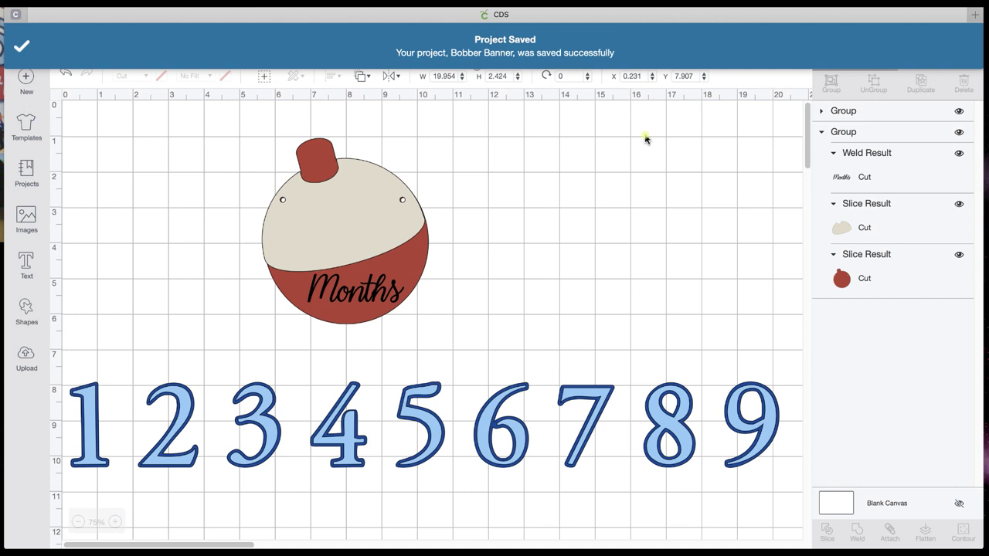
Step: Add a circle beside the bobber, above the numbers, and enlarge it to about 5.722 inches across
{"action": "scroll", "coordinate": [646, 139], "scroll_direction": "right", "scroll_amount": 2}
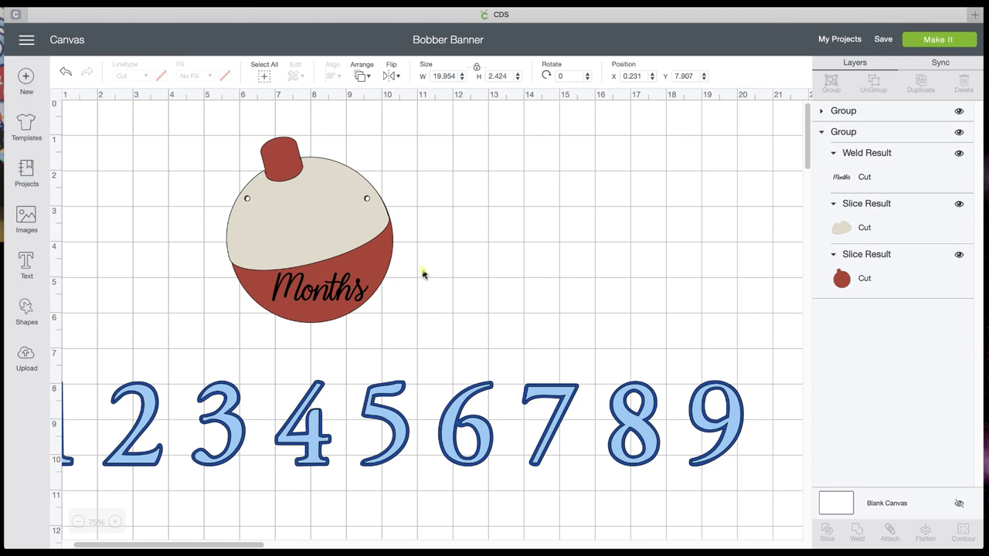
{"action": "left_click", "coordinate": [369, 267]}
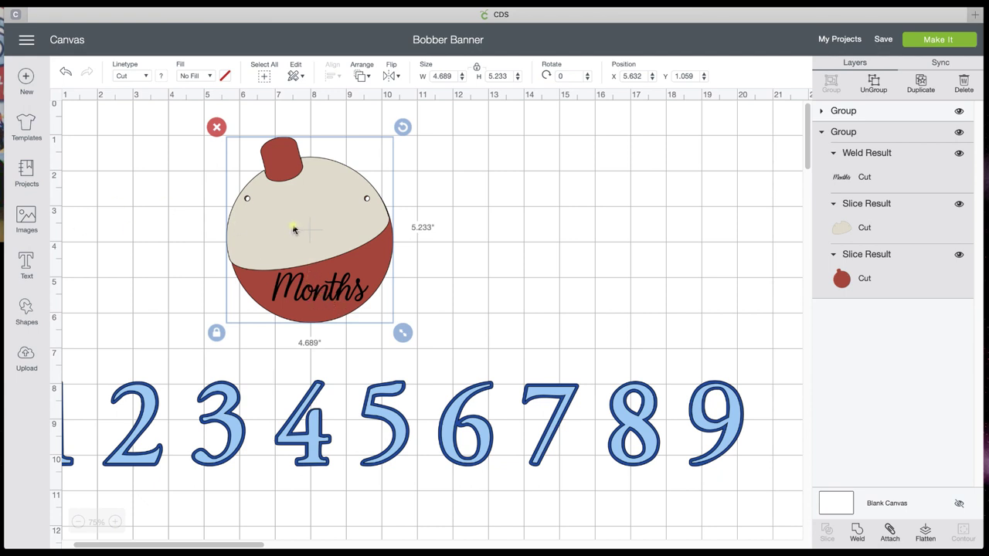
{"action": "left_click", "coordinate": [29, 310]}
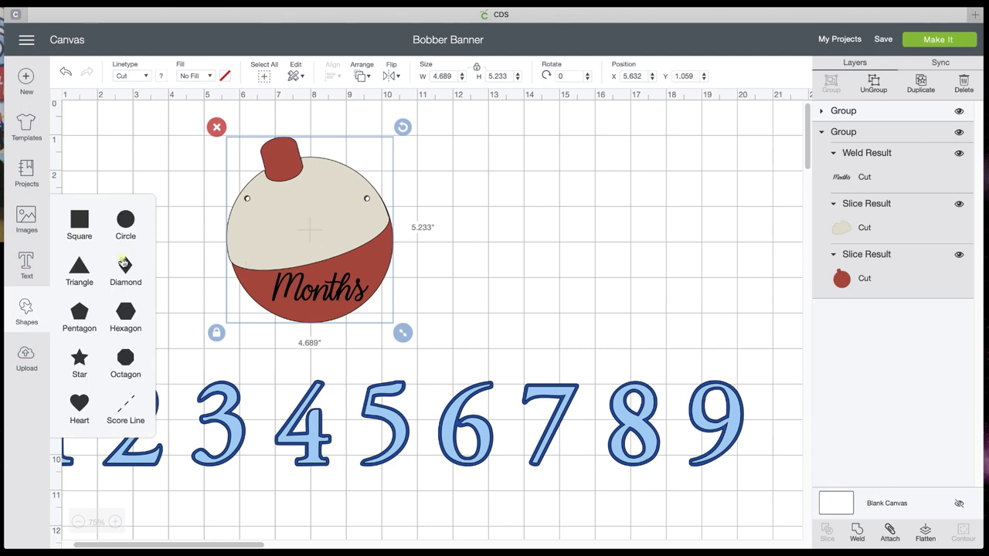
{"action": "left_click", "coordinate": [125, 219]}
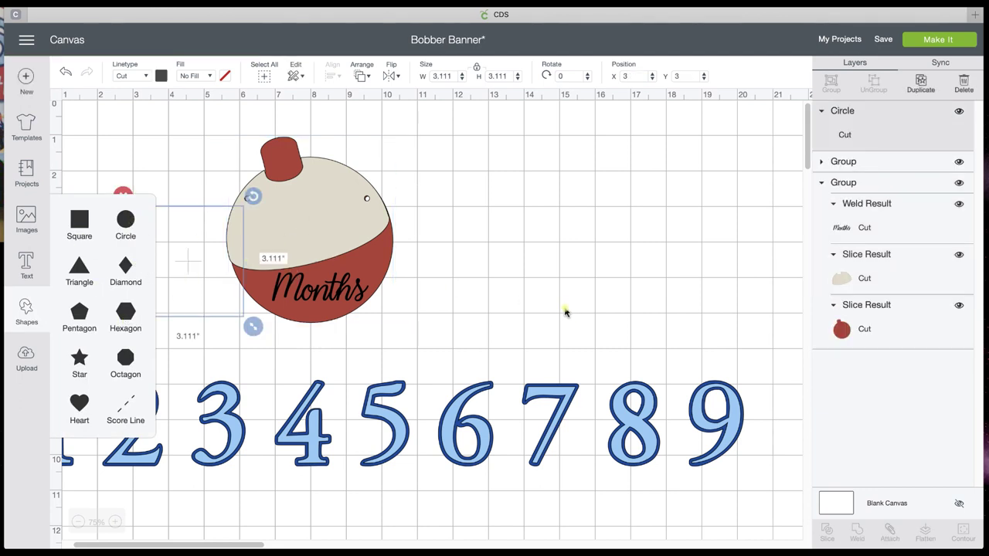
{"action": "left_click_drag", "start_coordinate": [200, 267], "coordinate": [531, 200]}
{"action": "left_click_drag", "start_coordinate": [596, 260], "coordinate": [553, 265]}
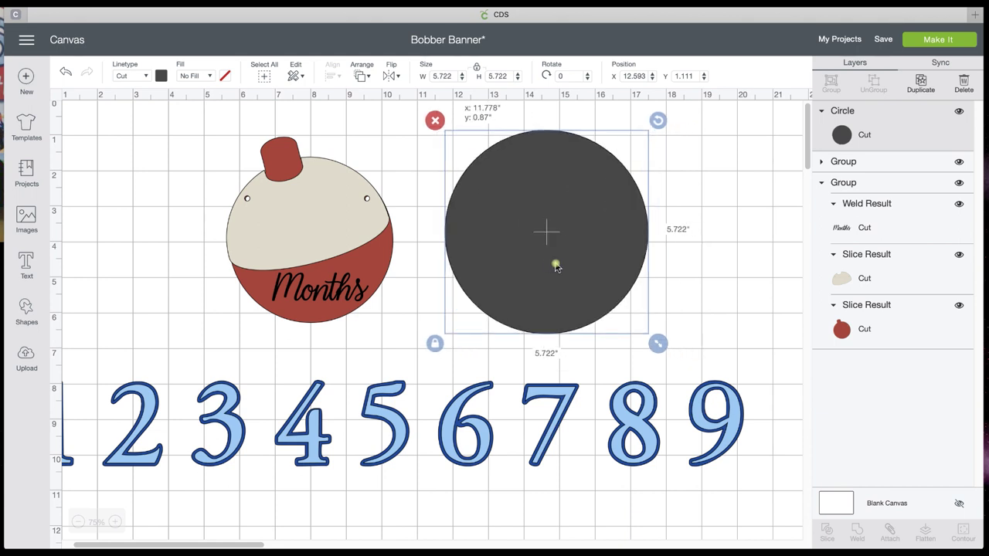
Step: Duplicate the large circle, then color the copy red and the original white
{"action": "left_click", "coordinate": [920, 83]}
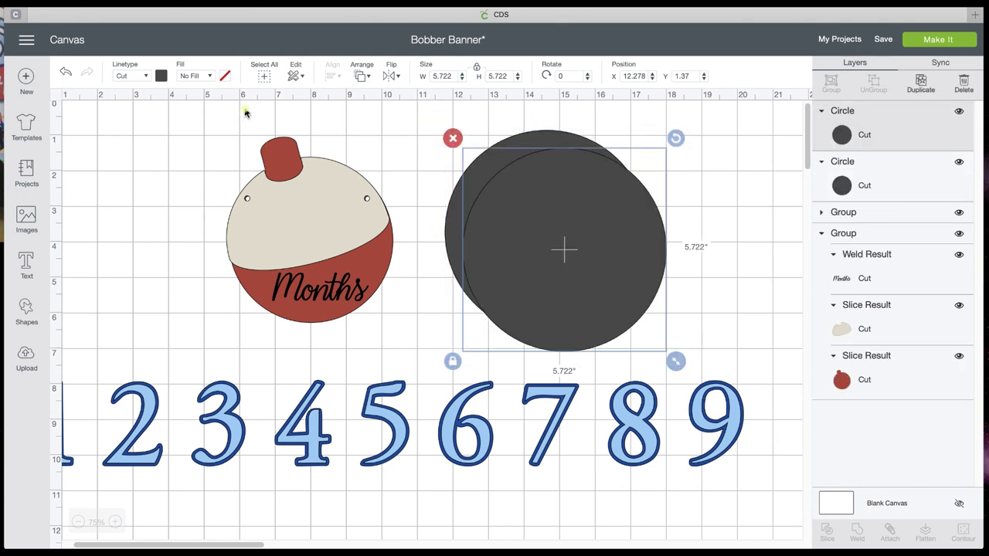
{"action": "left_click", "coordinate": [161, 76]}
{"action": "left_click", "coordinate": [175, 127]}
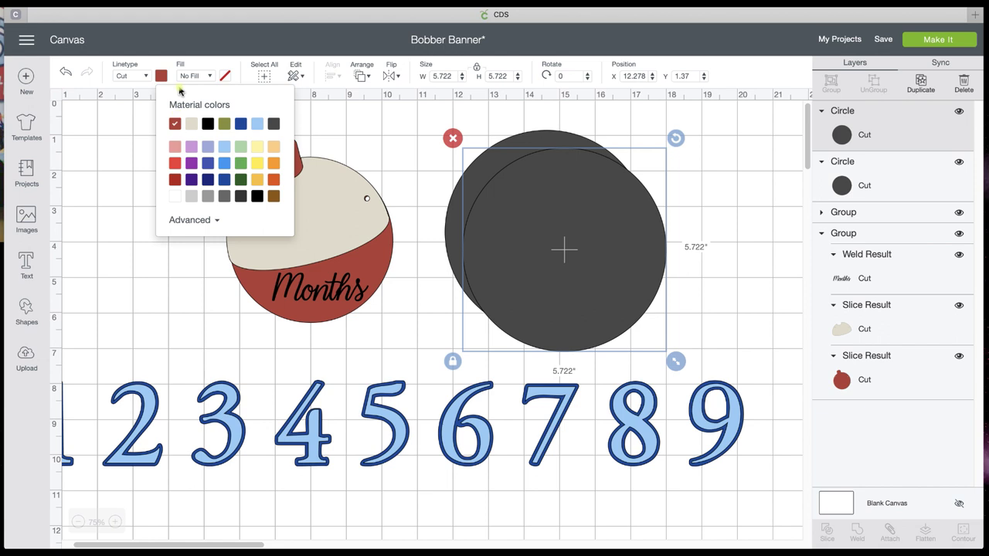
{"action": "left_click", "coordinate": [500, 149]}
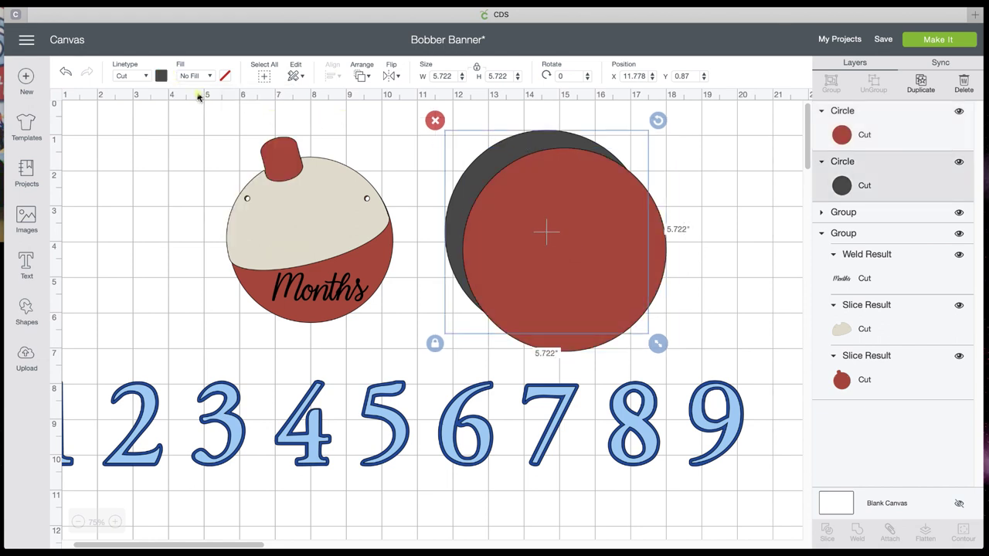
{"action": "left_click", "coordinate": [160, 77]}
{"action": "left_click", "coordinate": [176, 196]}
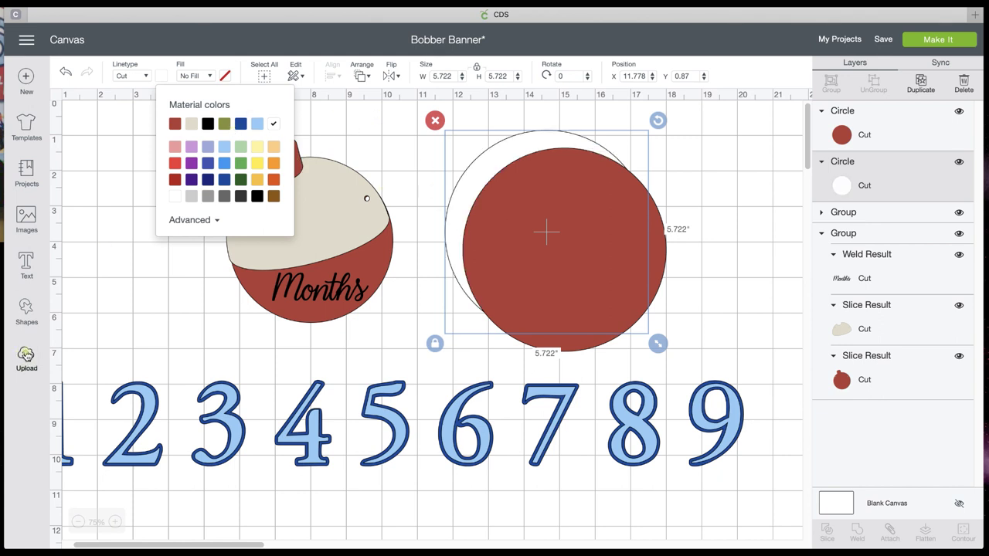
Step: Add a square, duplicate it, and move one square and the red circle below the bobber, leaving the other square by the white circle
{"action": "left_click", "coordinate": [26, 309]}
{"action": "left_click", "coordinate": [80, 220]}
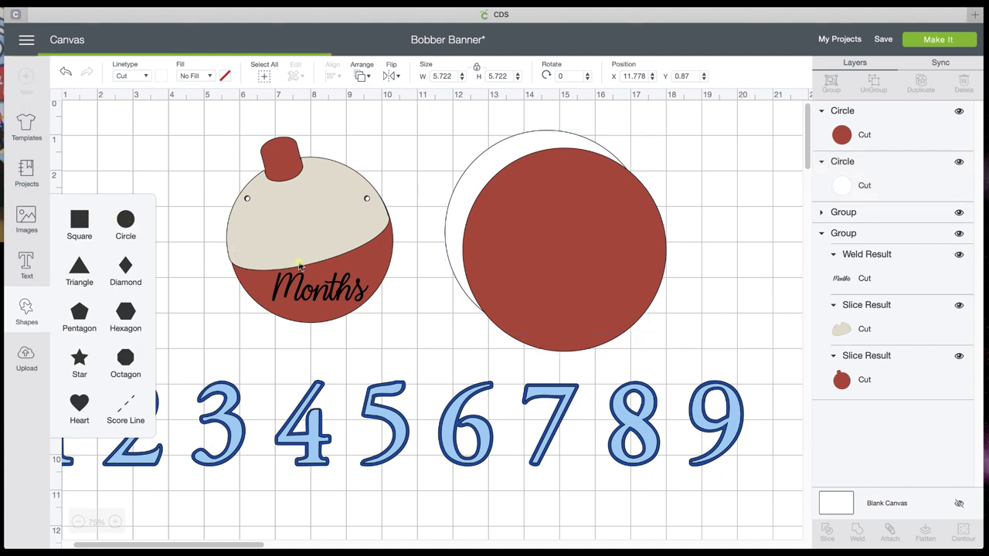
{"action": "left_click_drag", "start_coordinate": [533, 280], "coordinate": [607, 333]}
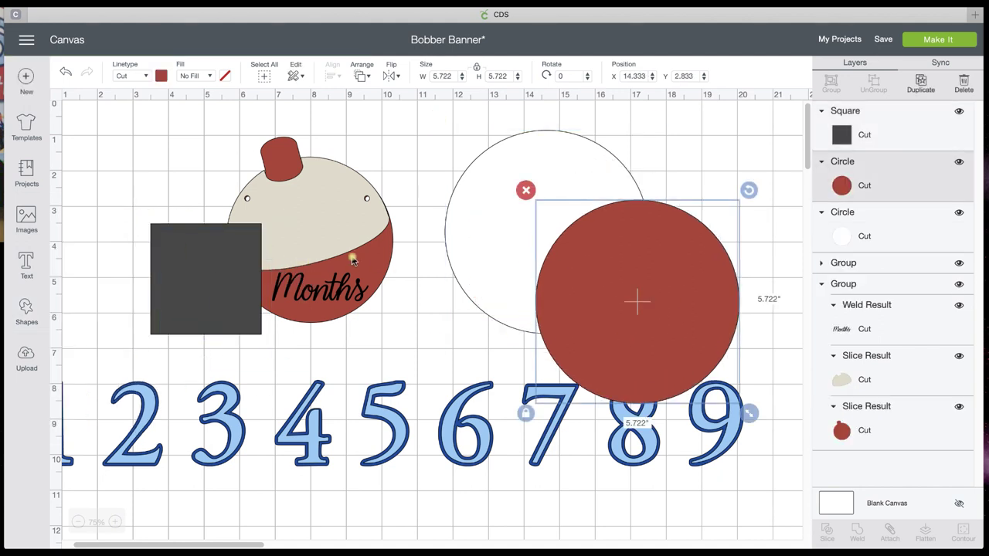
{"action": "left_click_drag", "start_coordinate": [207, 265], "coordinate": [492, 270]}
{"action": "left_click", "coordinate": [919, 82]}
{"action": "left_click_drag", "start_coordinate": [587, 270], "coordinate": [378, 343]}
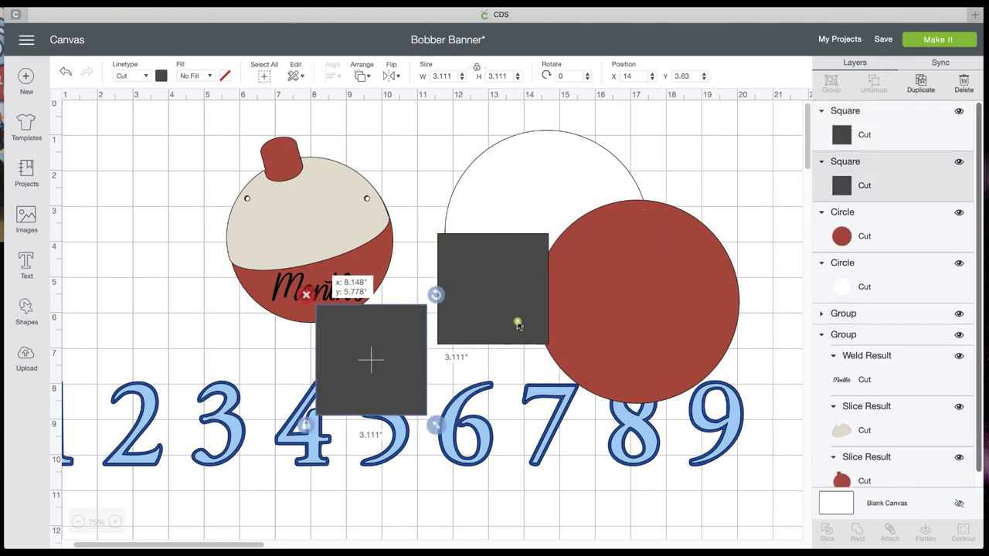
{"action": "left_click_drag", "start_coordinate": [649, 281], "coordinate": [433, 368]}
Step: Try tilting the square on the white circle by about 9.35° and move it off the circle
{"action": "mouse_move", "coordinate": [502, 274]}
{"action": "left_mouse_down"}
{"action": "mouse_move", "coordinate": [499, 258]}
{"action": "mouse_move", "coordinate": [507, 276]}
{"action": "left_mouse_up"}
{"action": "mouse_move", "coordinate": [563, 227]}
{"action": "left_mouse_down"}
{"action": "mouse_move", "coordinate": [570, 231]}
{"action": "mouse_move", "coordinate": [579, 193]}
{"action": "mouse_move", "coordinate": [575, 236]}
{"action": "left_mouse_up"}
{"action": "left_click_drag", "start_coordinate": [501, 298], "coordinate": [706, 290]}
Step: Duplicate the white circle and delete the tilted square
{"action": "left_click", "coordinate": [530, 282]}
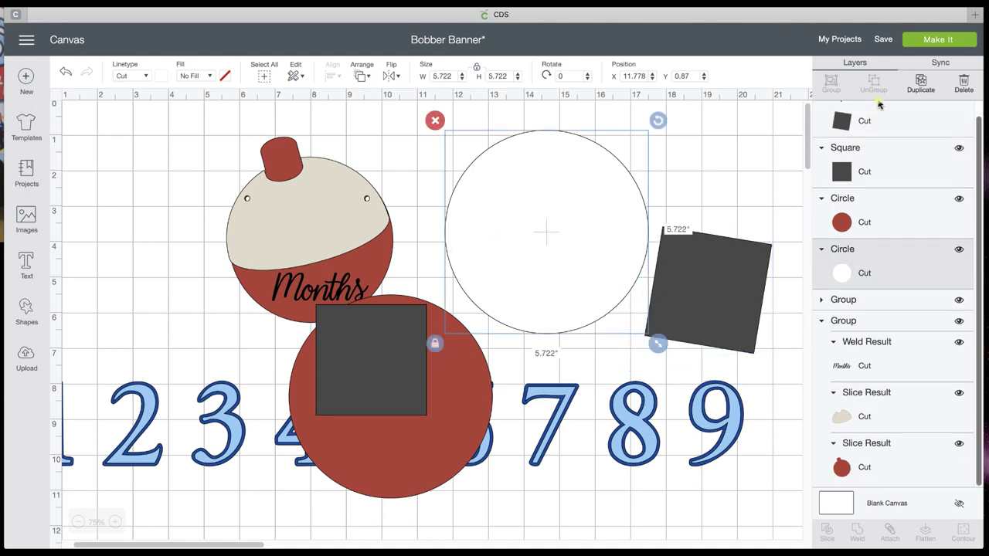
{"action": "left_click", "coordinate": [920, 83]}
{"action": "left_click_drag", "start_coordinate": [649, 264], "coordinate": [473, 355]}
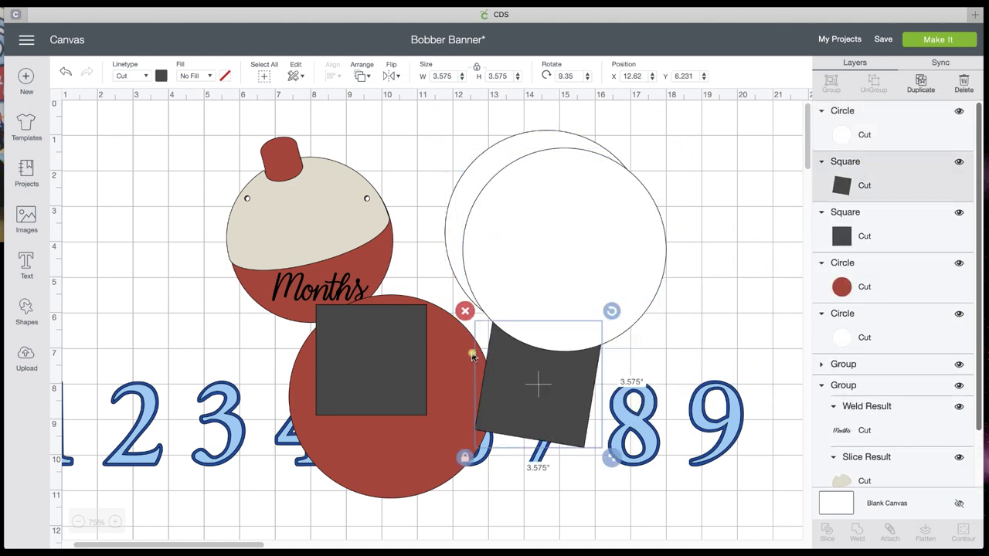
{"action": "key", "text": "Delete"}
Step: Position the white circle copy so it overlaps the upper part of the original, at about X 11.778, Y 0.056
{"action": "left_click_drag", "start_coordinate": [589, 280], "coordinate": [558, 200]}
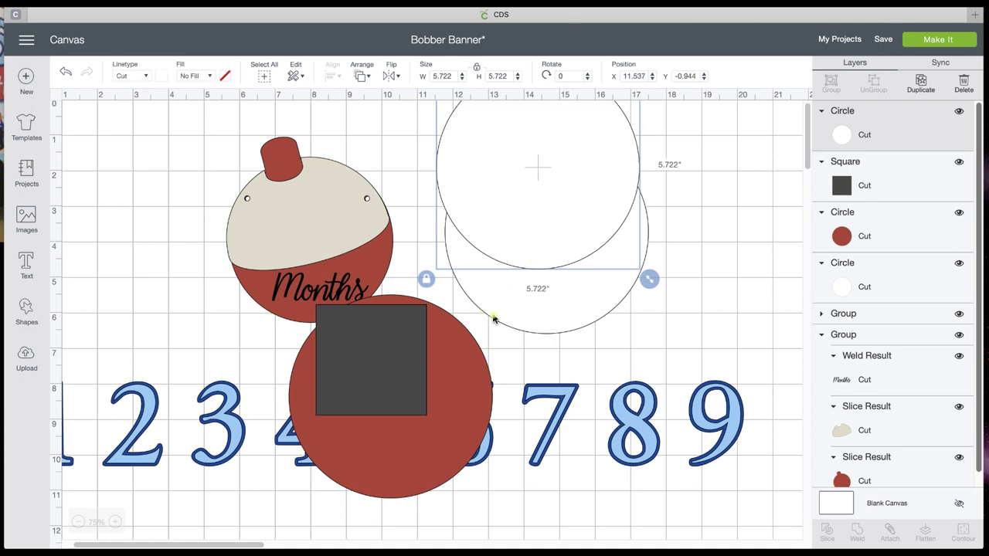
{"action": "key", "text": "shift+Down"}
{"action": "left_click_drag", "start_coordinate": [565, 323], "coordinate": [570, 374]}
{"action": "mouse_move", "coordinate": [553, 194]}
{"action": "left_mouse_down"}
{"action": "mouse_move", "coordinate": [582, 186]}
{"action": "mouse_move", "coordinate": [564, 183]}
{"action": "left_mouse_up"}
Step: Unlock the upper white circle's proportions and stretch it into an oval about 6.907 by 4.241 inches over the lower circle
{"action": "left_click", "coordinate": [435, 316]}
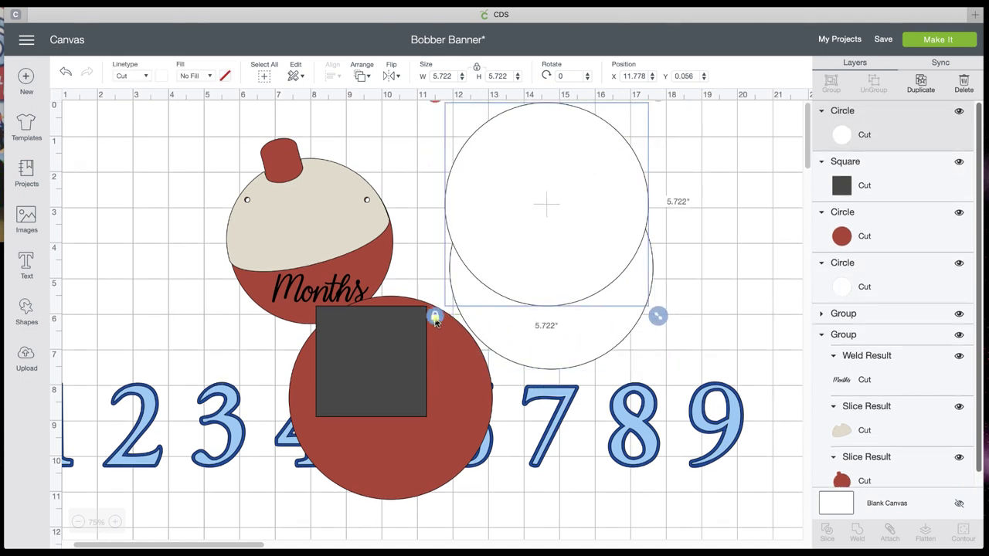
{"action": "left_click_drag", "start_coordinate": [656, 316], "coordinate": [700, 263]}
{"action": "left_click_drag", "start_coordinate": [627, 198], "coordinate": [609, 225]}
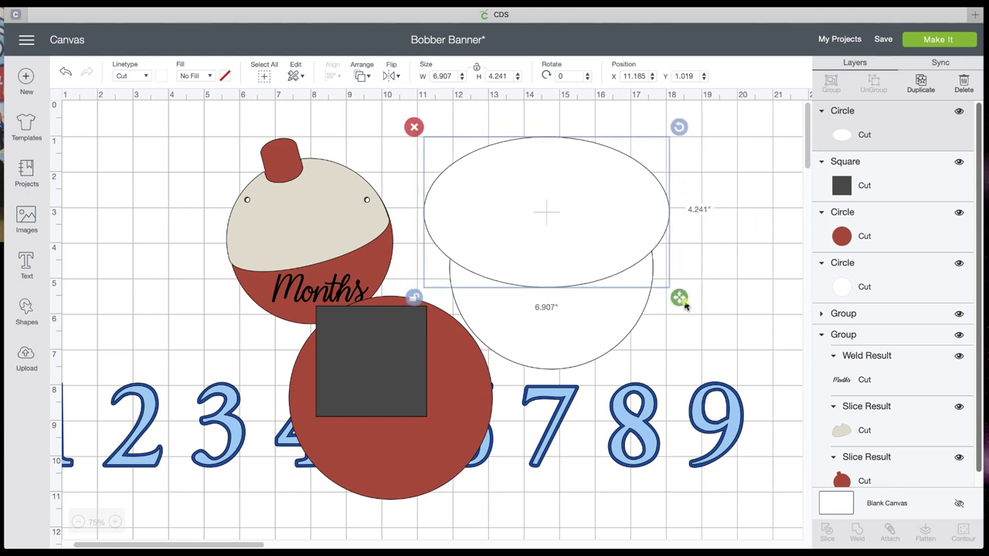
Step: Widen the white oval to about 7.204 inches, covering the white circle's upper part, and slice the two shapes
{"action": "left_click_drag", "start_coordinate": [678, 297], "coordinate": [688, 286]}
{"action": "left_click_drag", "start_coordinate": [584, 214], "coordinate": [587, 255]}
{"action": "left_click", "coordinate": [706, 318]}
{"action": "left_click_drag", "start_coordinate": [716, 288], "coordinate": [569, 247]}
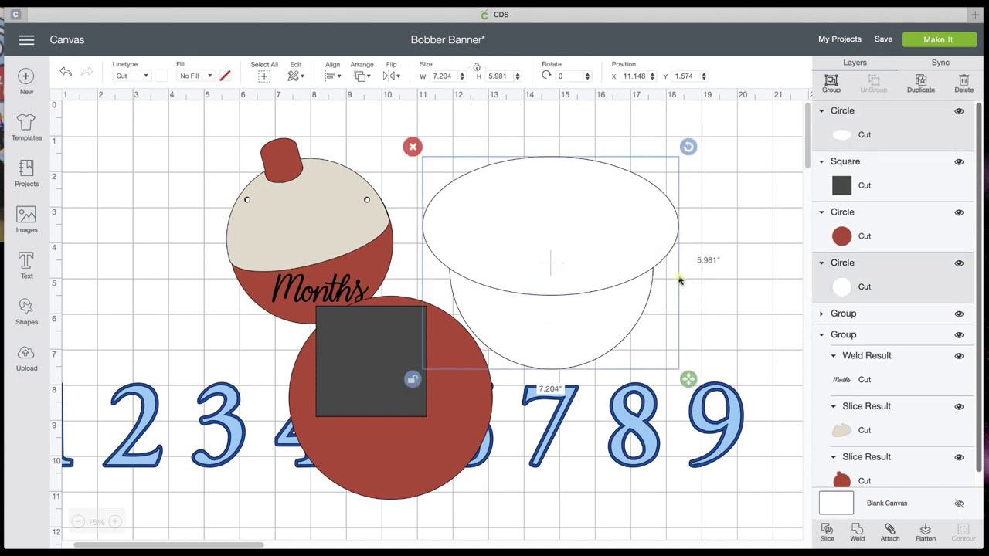
{"action": "left_click", "coordinate": [825, 535]}
Step: Delete the duplicate overlap piece and the oval remnant outside the sliced white circle
{"action": "left_click", "coordinate": [565, 244]}
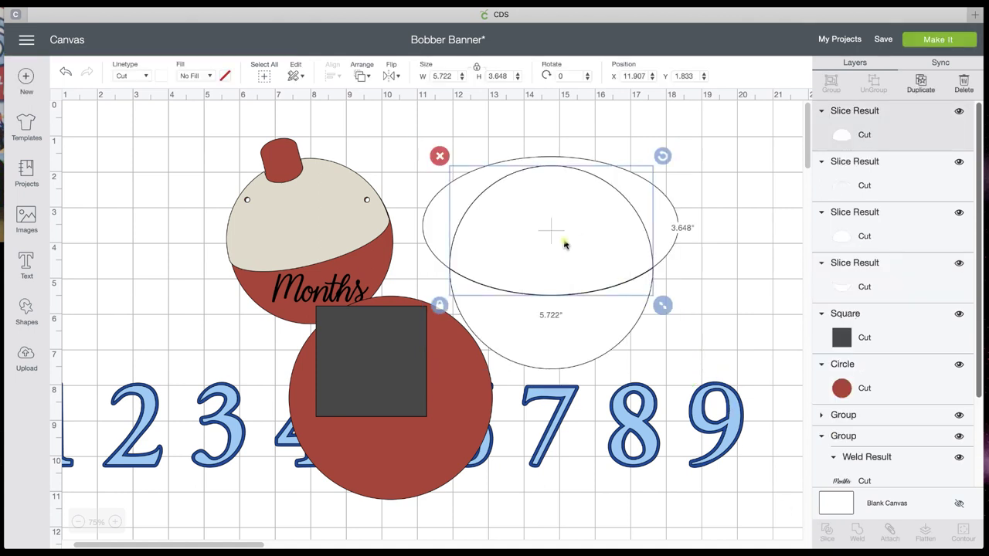
{"action": "left_click", "coordinate": [439, 156]}
{"action": "left_click", "coordinate": [498, 194]}
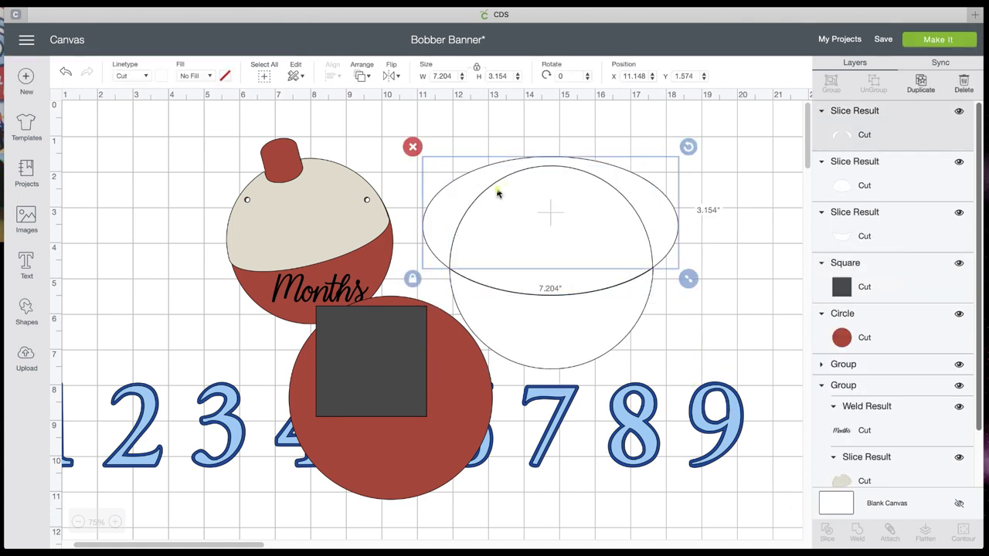
{"action": "left_click", "coordinate": [414, 148]}
Step: Move the white dome off the white lower section of the sliced circle and delete that lower section
{"action": "left_click", "coordinate": [532, 205]}
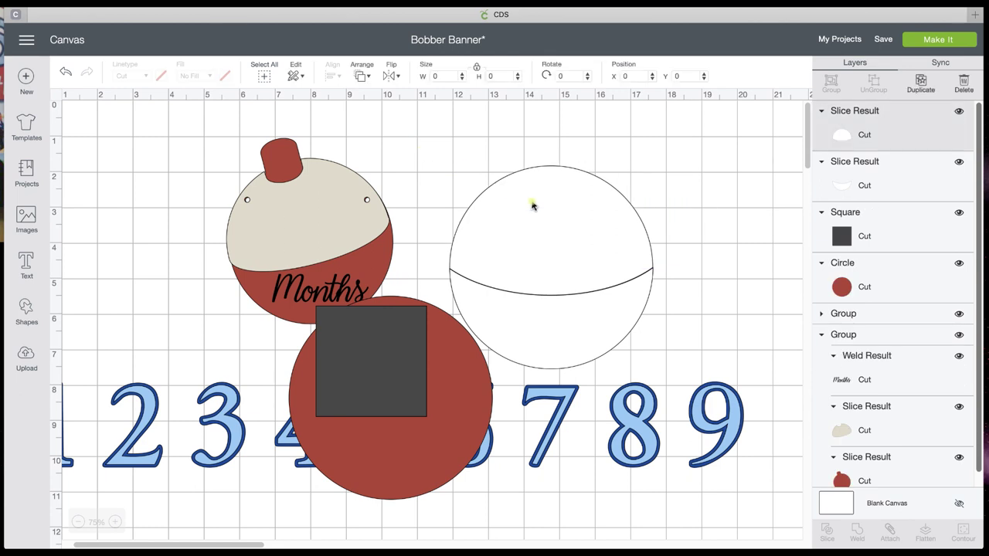
{"action": "left_click_drag", "start_coordinate": [580, 234], "coordinate": [699, 201]}
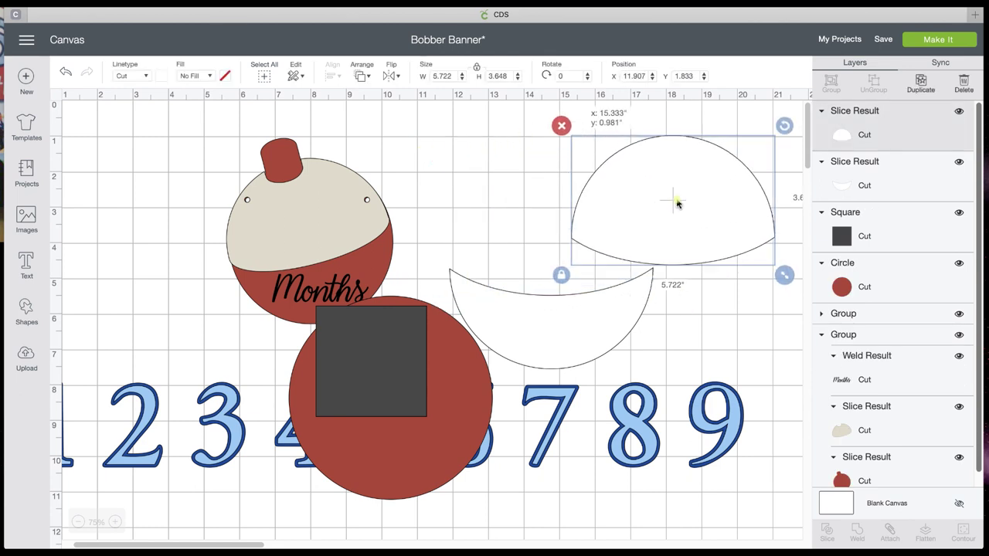
{"action": "left_click", "coordinate": [568, 312]}
{"action": "left_click", "coordinate": [439, 259]}
Step: Move the dark square off the red circle and fit the red circle beneath the white dome as the bobber body
{"action": "left_click_drag", "start_coordinate": [649, 216], "coordinate": [594, 220]}
{"action": "left_click_drag", "start_coordinate": [401, 347], "coordinate": [615, 352]}
{"action": "left_click_drag", "start_coordinate": [452, 375], "coordinate": [655, 227]}
{"action": "left_click", "coordinate": [754, 282]}
Step: Shrink the dark square to about 1.093 inches and place it between the two bobbers
{"action": "left_click_drag", "start_coordinate": [585, 397], "coordinate": [734, 210]}
{"action": "left_click_drag", "start_coordinate": [787, 255], "coordinate": [412, 161]}
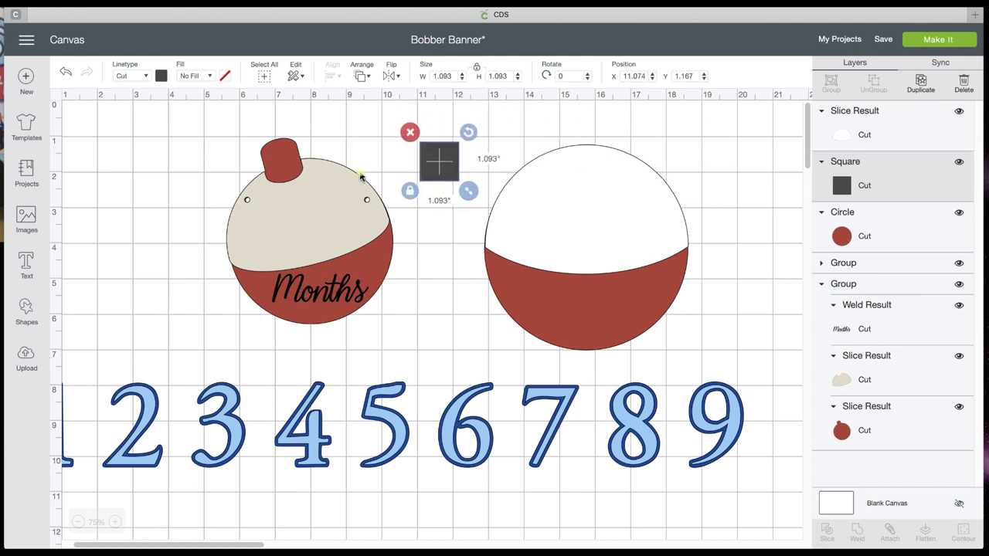
Step: Insert a circle shape, shrink it to about 1.148 inches and place it beside the small dark square
{"action": "left_click", "coordinate": [25, 316]}
{"action": "left_click", "coordinate": [126, 223]}
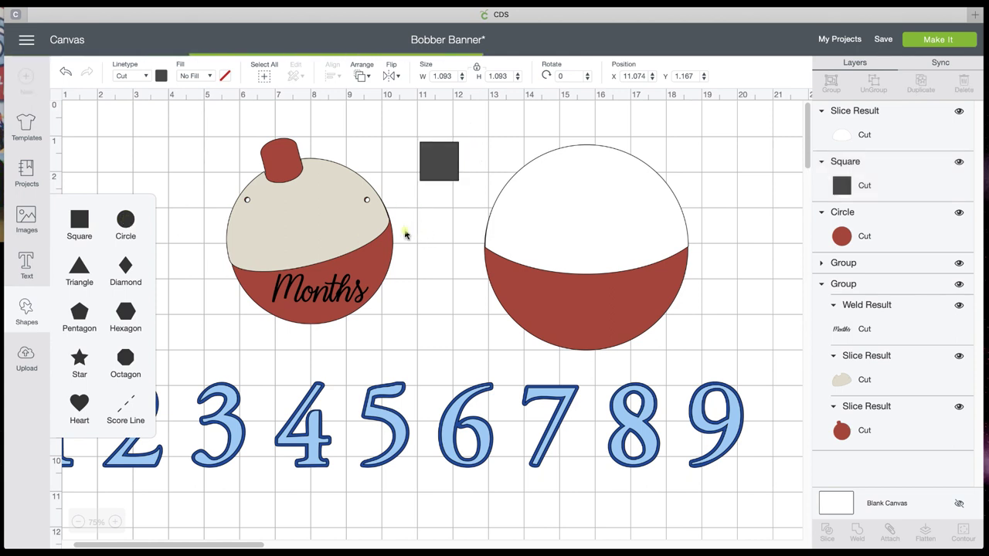
{"action": "left_click_drag", "start_coordinate": [259, 329], "coordinate": [480, 142]}
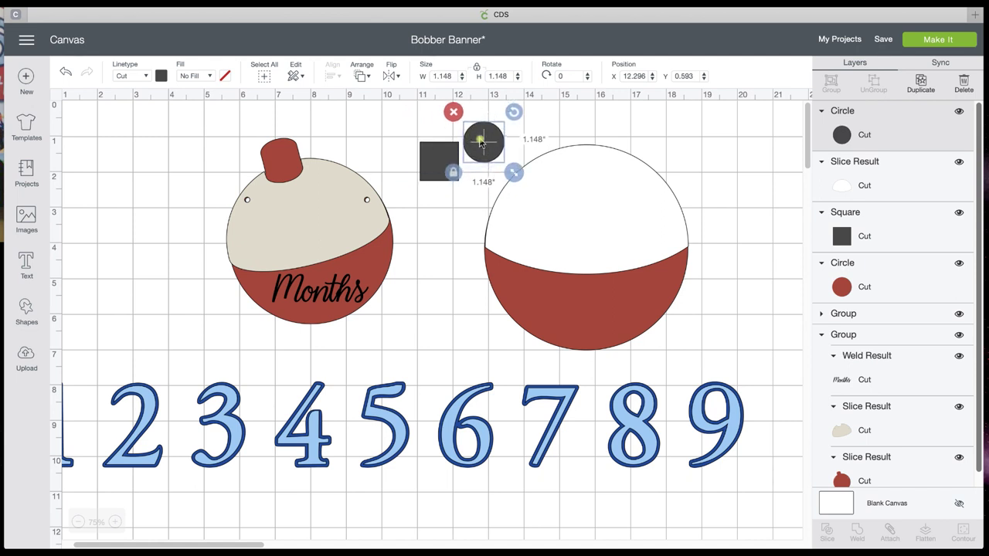
Step: Set the small dark square's width to 1.148 inches to match the circle
{"action": "left_click", "coordinate": [441, 149]}
{"action": "left_click_drag", "start_coordinate": [456, 76], "coordinate": [404, 75]}
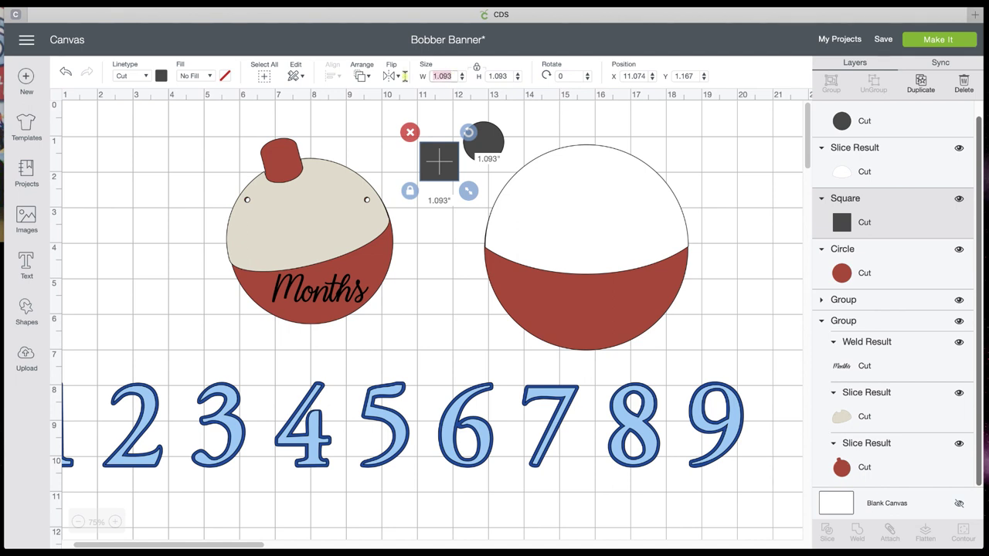
{"action": "key", "text": "Return"}
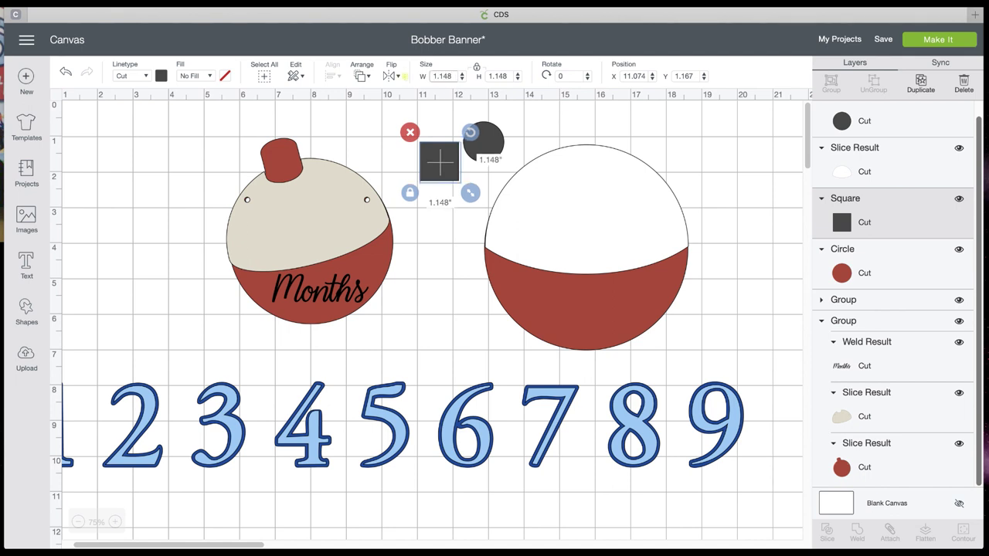
Step: Position the small dark circle over the upper part of the small square, at about X 11.074, Y 0.704
{"action": "left_click_drag", "start_coordinate": [486, 136], "coordinate": [443, 140]}
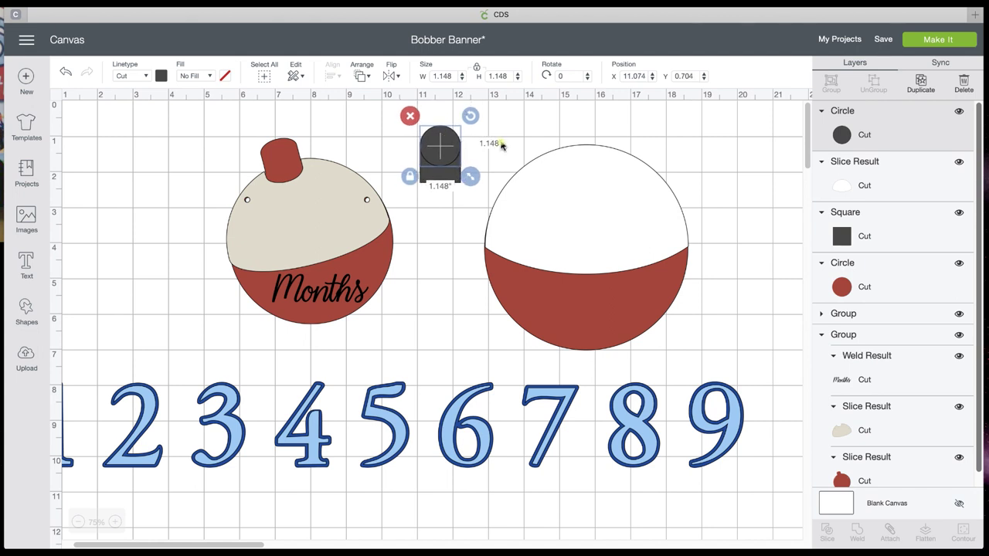
{"action": "left_click", "coordinate": [489, 142]}
{"action": "left_click", "coordinate": [440, 139]}
{"action": "left_click", "coordinate": [489, 148]}
{"action": "left_click_drag", "start_coordinate": [392, 136], "coordinate": [378, 95]}
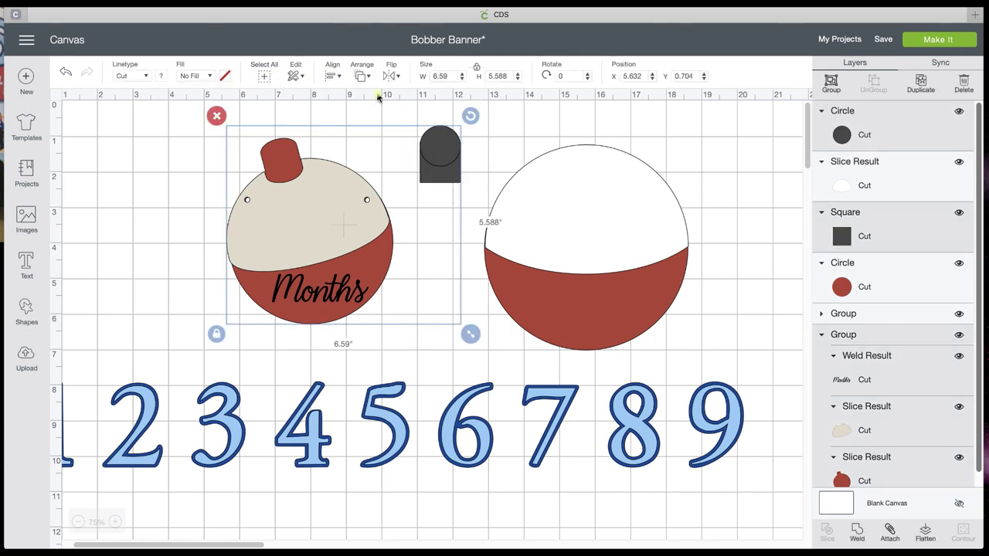
{"action": "left_click", "coordinate": [494, 148]}
Step: Align the small dark circle with the small square beneath it
{"action": "left_click", "coordinate": [441, 149]}
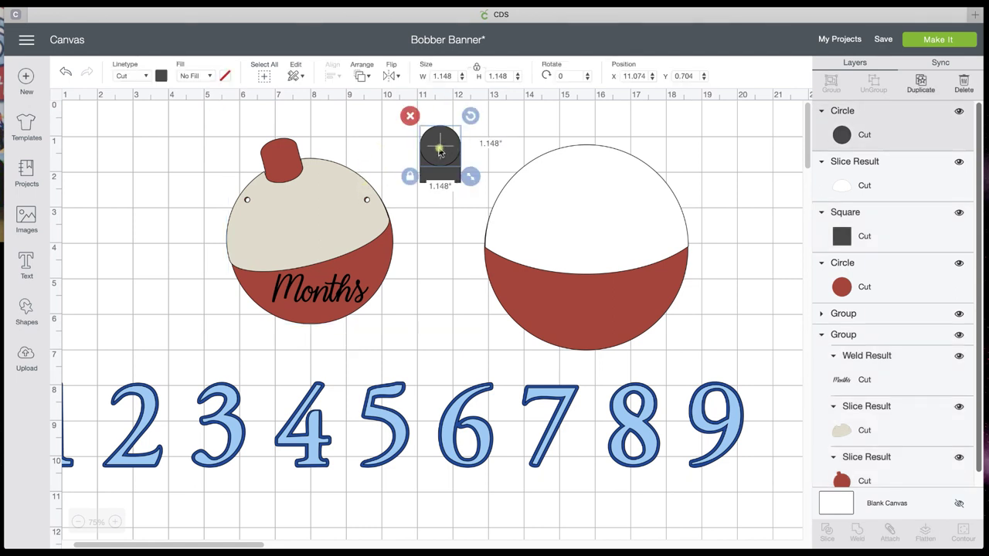
{"action": "left_click", "coordinate": [442, 178], "text": "shift"}
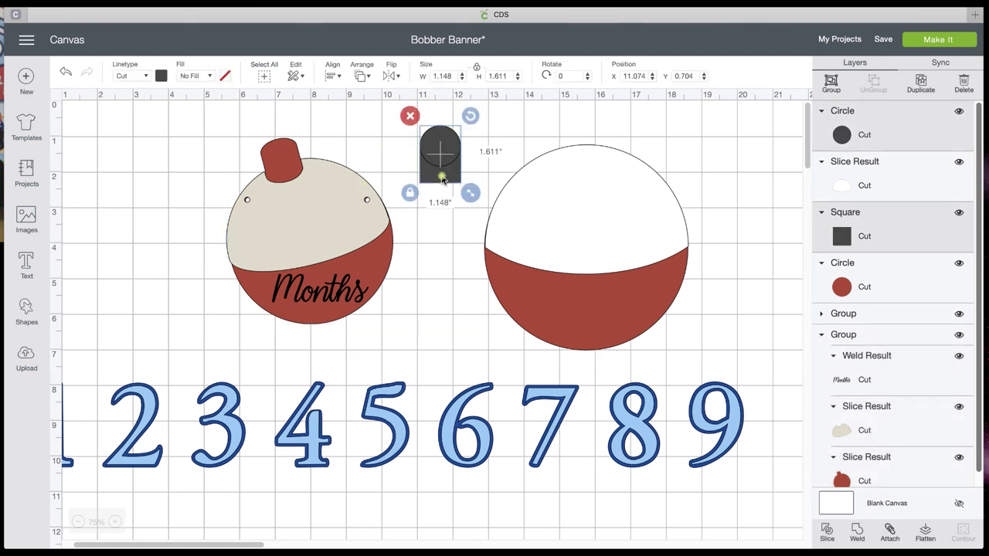
{"action": "left_click", "coordinate": [336, 77]}
{"action": "left_click", "coordinate": [370, 139]}
{"action": "left_click", "coordinate": [496, 147]}
Step: Move the small circle off the square and place a duplicate of the square over the circle's lower part
{"action": "left_click", "coordinate": [434, 146]}
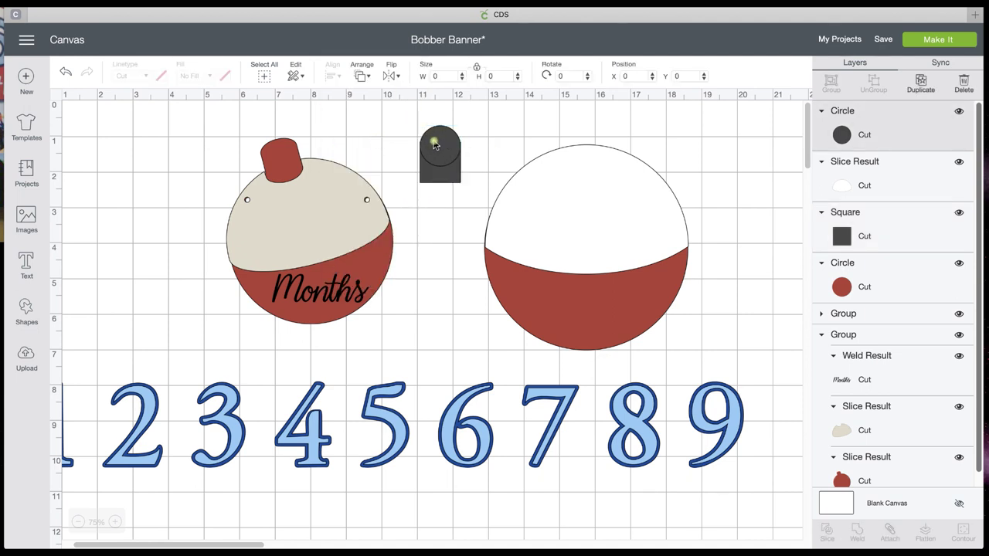
{"action": "left_click_drag", "start_coordinate": [434, 146], "coordinate": [400, 132]}
{"action": "left_click", "coordinate": [450, 161]}
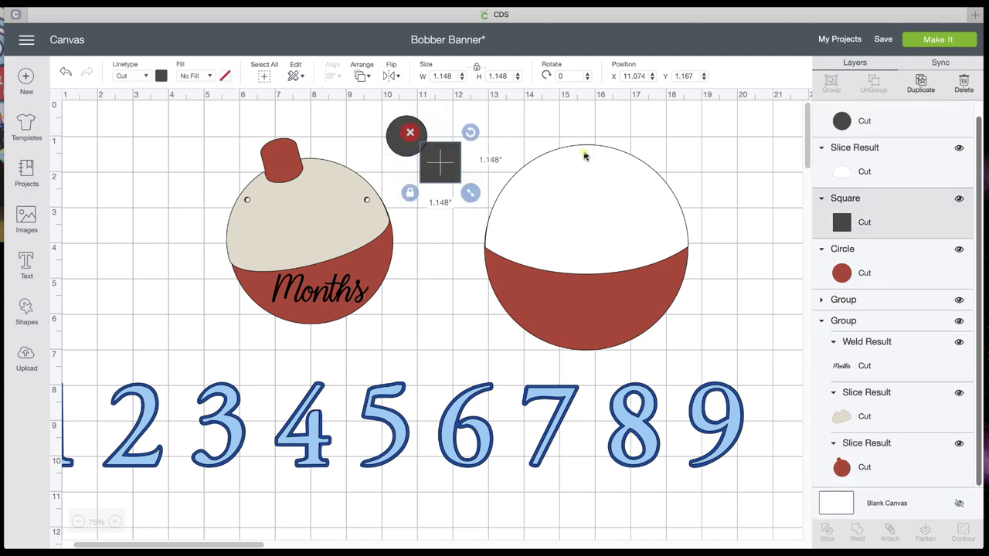
{"action": "left_click", "coordinate": [927, 85]}
{"action": "left_click_drag", "start_coordinate": [449, 176], "coordinate": [398, 142]}
Step: Enlarge the square copy to about 1.407 inches and slice it with the small circle
{"action": "left_click", "coordinate": [482, 131]}
{"action": "left_click_drag", "start_coordinate": [482, 131], "coordinate": [353, 114]}
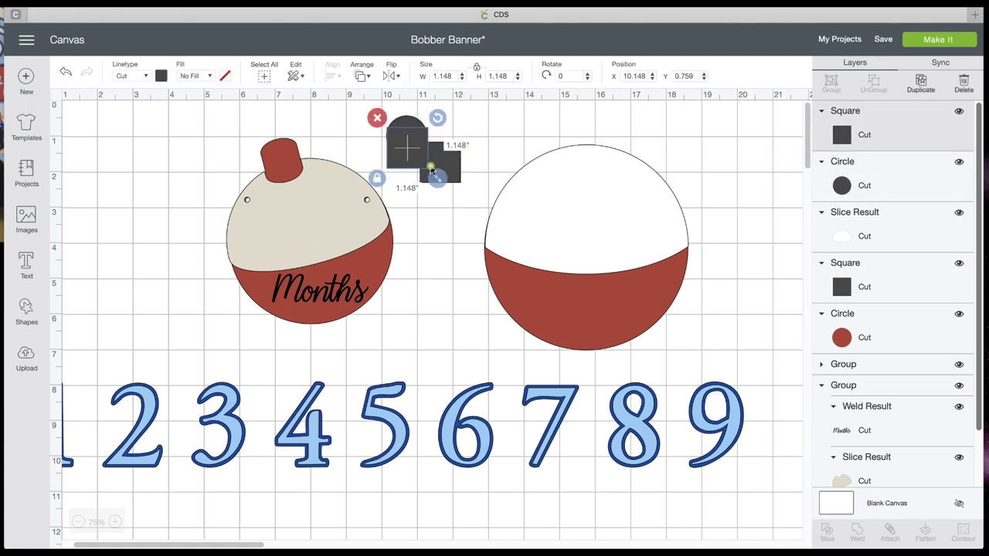
{"action": "left_click_drag", "start_coordinate": [437, 178], "coordinate": [446, 186]}
{"action": "left_click", "coordinate": [391, 112]}
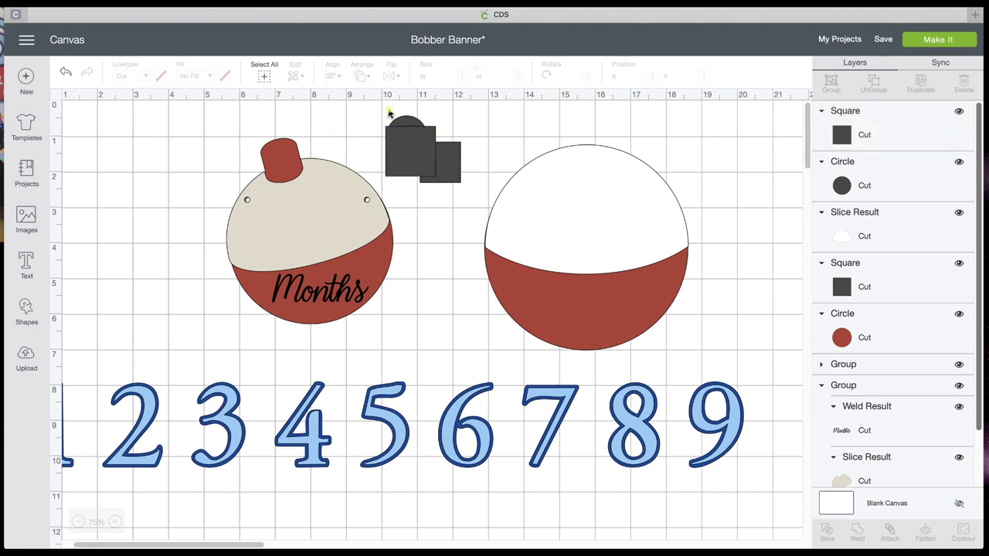
{"action": "left_click_drag", "start_coordinate": [415, 127], "coordinate": [417, 129]}
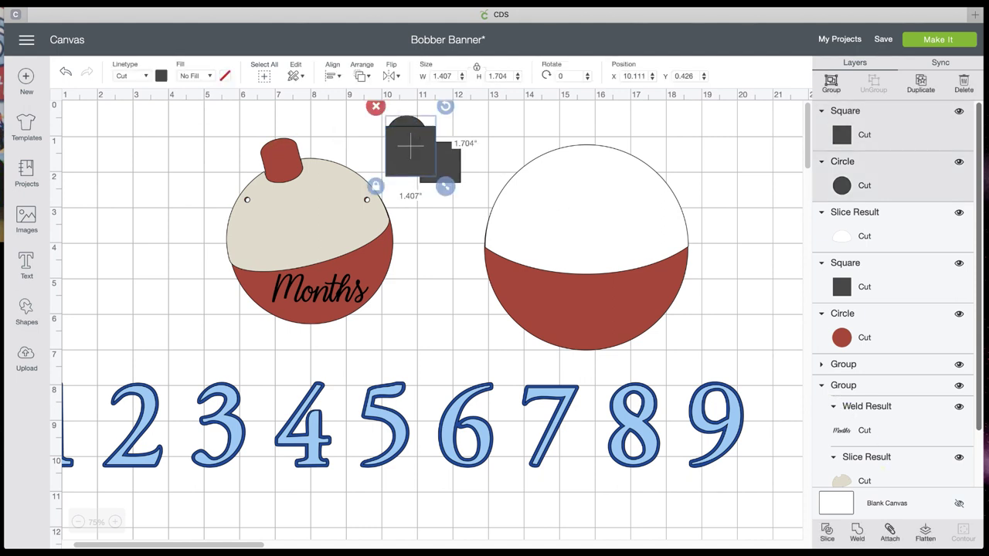
{"action": "left_click", "coordinate": [826, 533]}
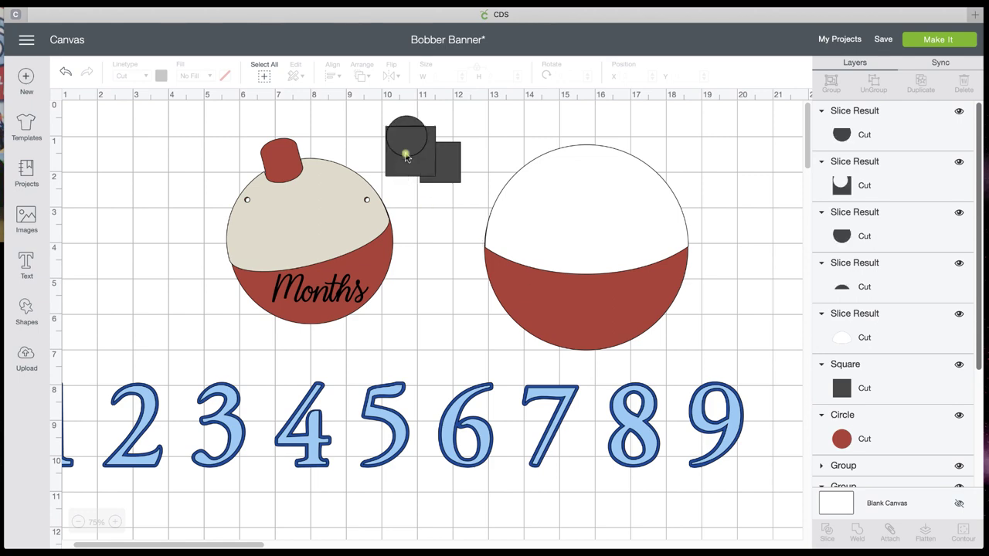
Step: Delete the three leftover slice pieces, keeping only the small dark cap from the circle's top
{"action": "left_click", "coordinate": [388, 139]}
{"action": "key", "text": "Delete"}
{"action": "left_click", "coordinate": [402, 147]}
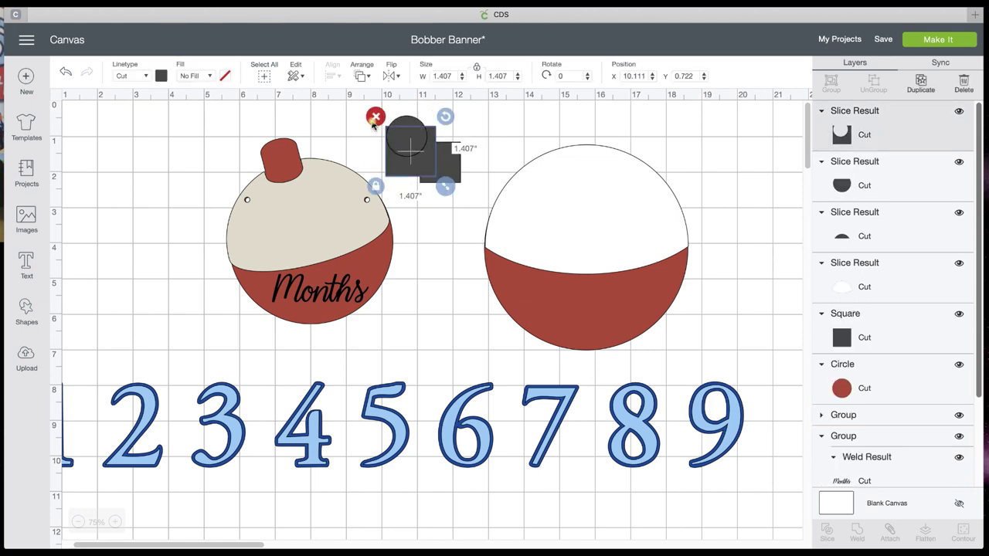
{"action": "key", "text": "Delete"}
{"action": "left_click", "coordinate": [403, 149]}
{"action": "key", "text": "Delete"}
Step: Size the dark cap to about 1.028 by 0.354 inches, tilted to 354.89° against the original bobber's knob, and move it above the small square
{"action": "left_click", "coordinate": [421, 132]}
{"action": "left_click_drag", "start_coordinate": [422, 133], "coordinate": [307, 159]}
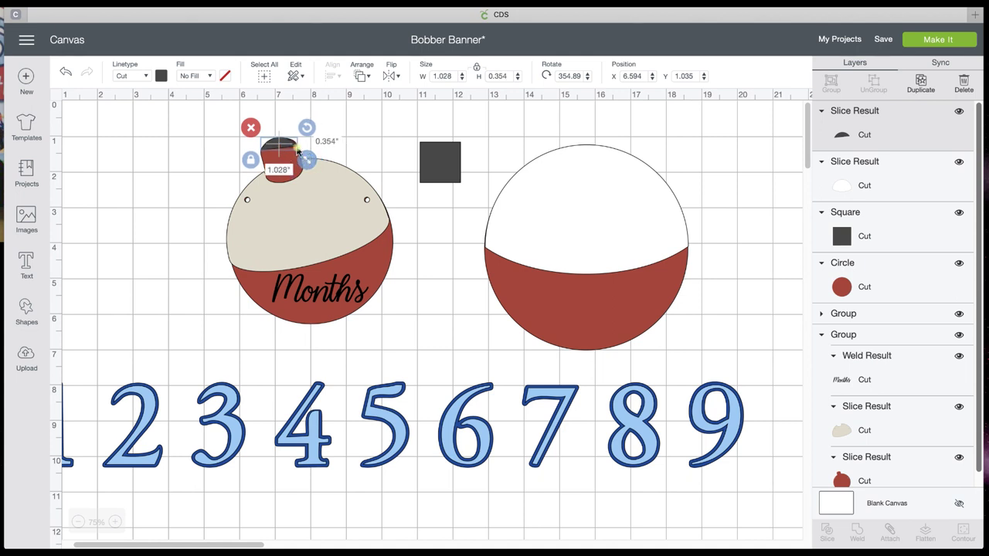
{"action": "left_click_drag", "start_coordinate": [285, 147], "coordinate": [515, 131]}
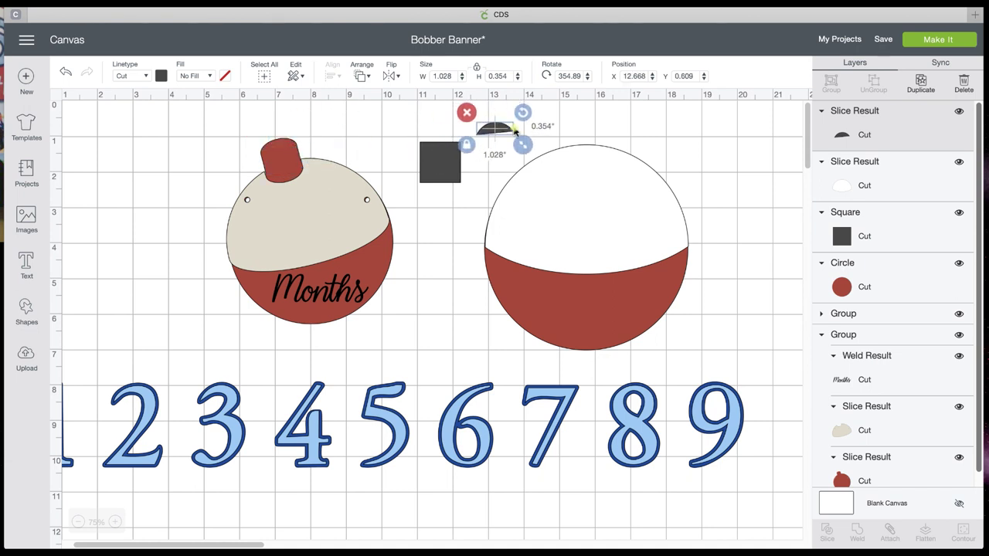
Step: Duplicate the dark cap, placing the copy on the original bobber's knob, and flip it vertically
{"action": "left_click", "coordinate": [921, 81]}
{"action": "left_click_drag", "start_coordinate": [504, 150], "coordinate": [272, 159]}
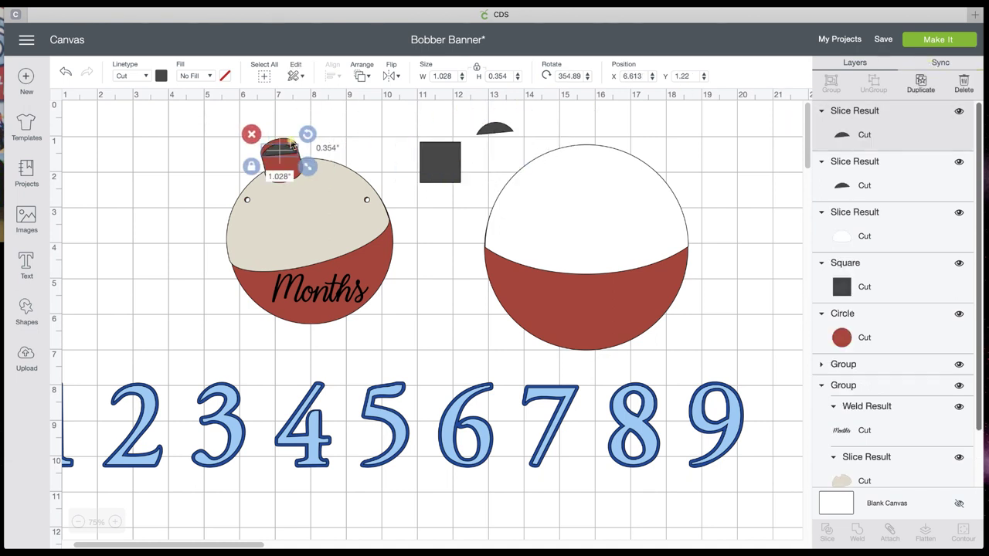
{"action": "left_click", "coordinate": [384, 78]}
{"action": "left_click", "coordinate": [417, 121]}
Step: Fit the flipped cap to the knob's lower edge at about 165.33° and set it aside beyond the new bobber
{"action": "left_click_drag", "start_coordinate": [304, 155], "coordinate": [324, 146]}
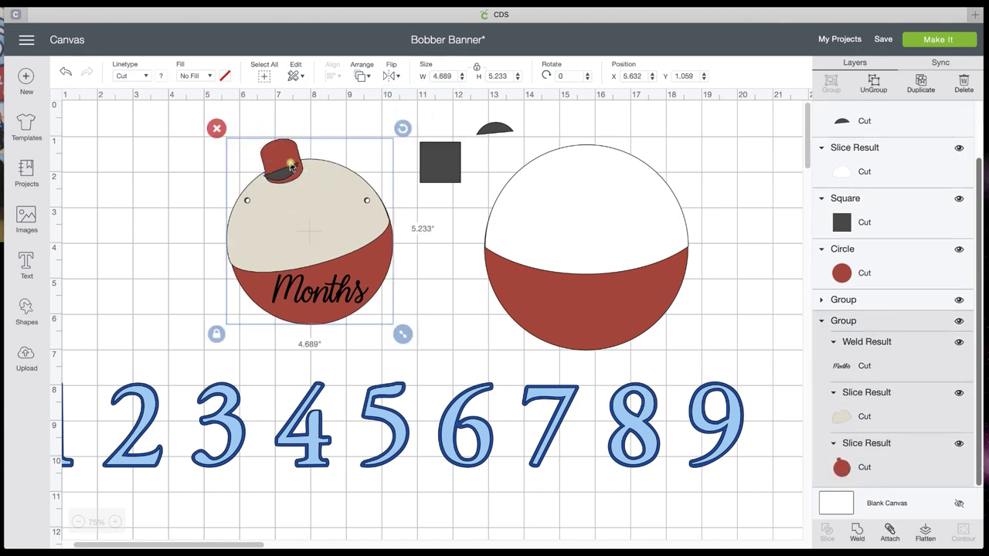
{"action": "left_click", "coordinate": [319, 156]}
{"action": "left_click_drag", "start_coordinate": [285, 173], "coordinate": [720, 161]}
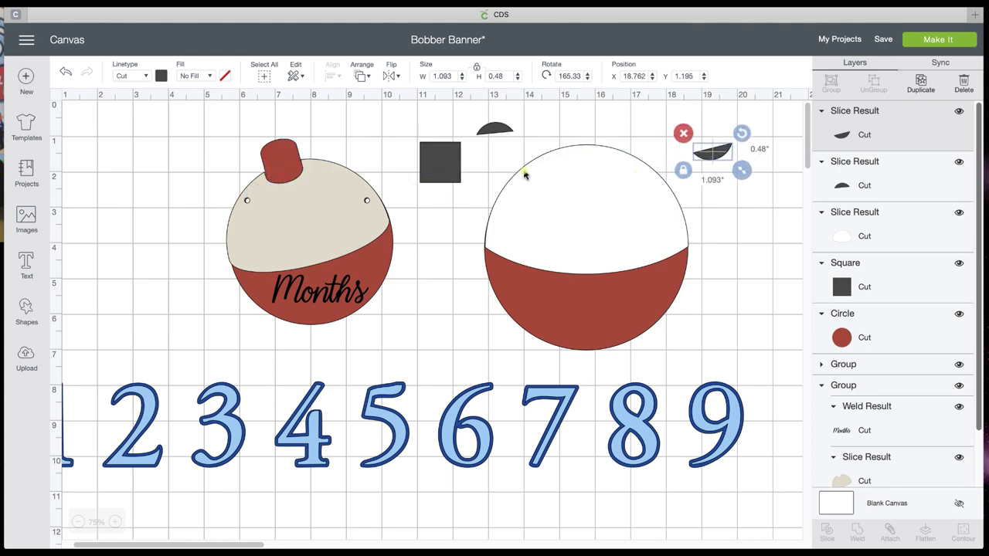
Step: Place the other dark cap on top of the small square, shaped to about 1.119 by 0.258 inches and rotated to 13.03°
{"action": "left_click", "coordinate": [455, 165]}
{"action": "mouse_move", "coordinate": [442, 162]}
{"action": "left_mouse_down"}
{"action": "mouse_move", "coordinate": [520, 155]}
{"action": "mouse_move", "coordinate": [526, 173]}
{"action": "mouse_move", "coordinate": [496, 143]}
{"action": "mouse_move", "coordinate": [449, 160]}
{"action": "left_mouse_up"}
{"action": "left_click", "coordinate": [492, 148]}
{"action": "left_click_drag", "start_coordinate": [495, 129], "coordinate": [447, 138]}
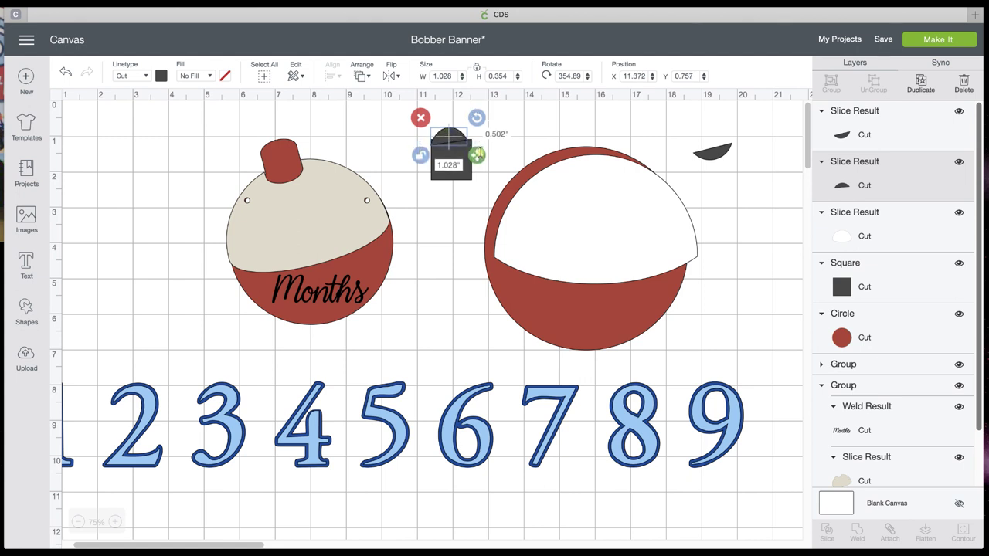
{"action": "left_click_drag", "start_coordinate": [448, 137], "coordinate": [454, 132]}
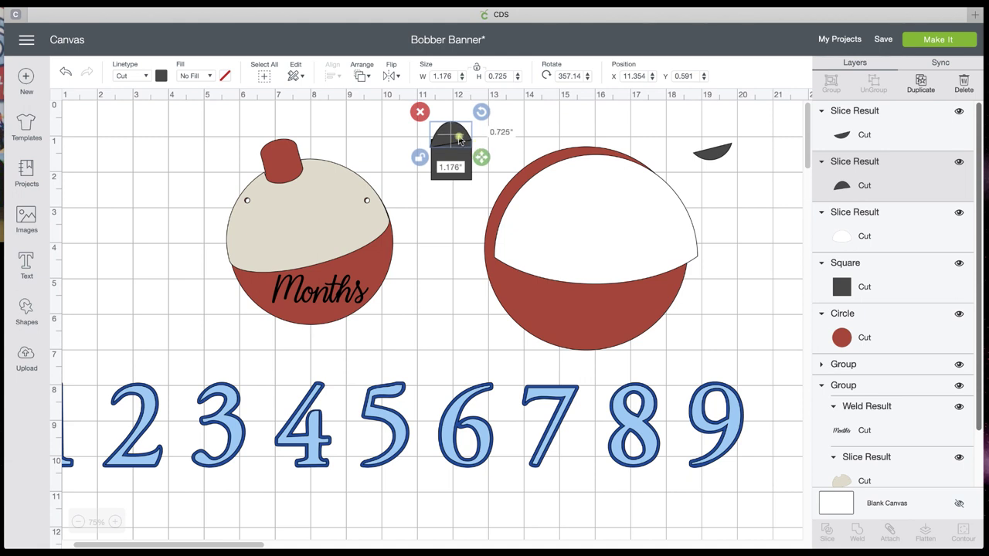
{"action": "left_click_drag", "start_coordinate": [456, 135], "coordinate": [442, 140]}
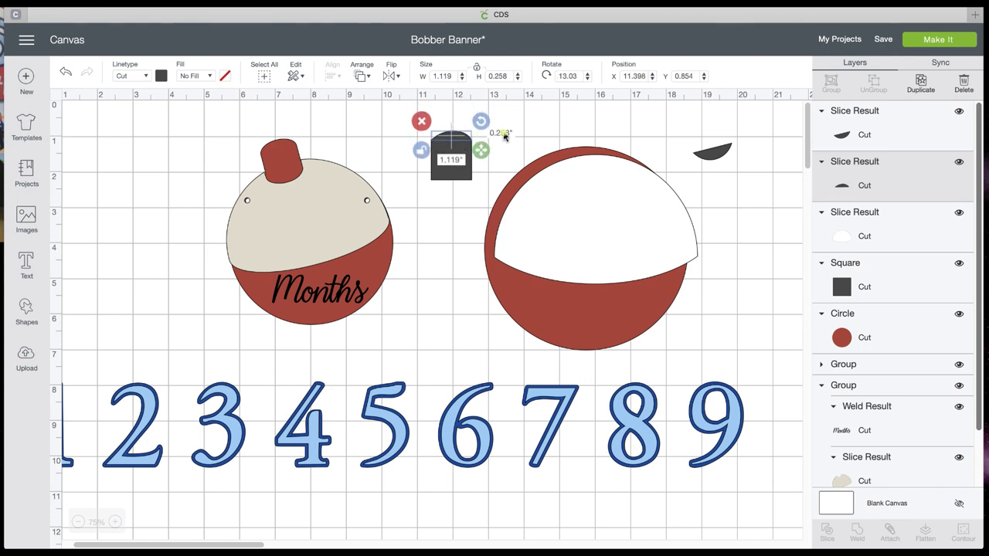
Step: Widen the cap to about 1.156 inches and align it with the square's sides at about X 11.38, Y 0.854
{"action": "left_click", "coordinate": [495, 142]}
{"action": "left_click_drag", "start_coordinate": [437, 138], "coordinate": [456, 139]}
{"action": "left_click", "coordinate": [455, 130]}
{"action": "left_click", "coordinate": [456, 140]}
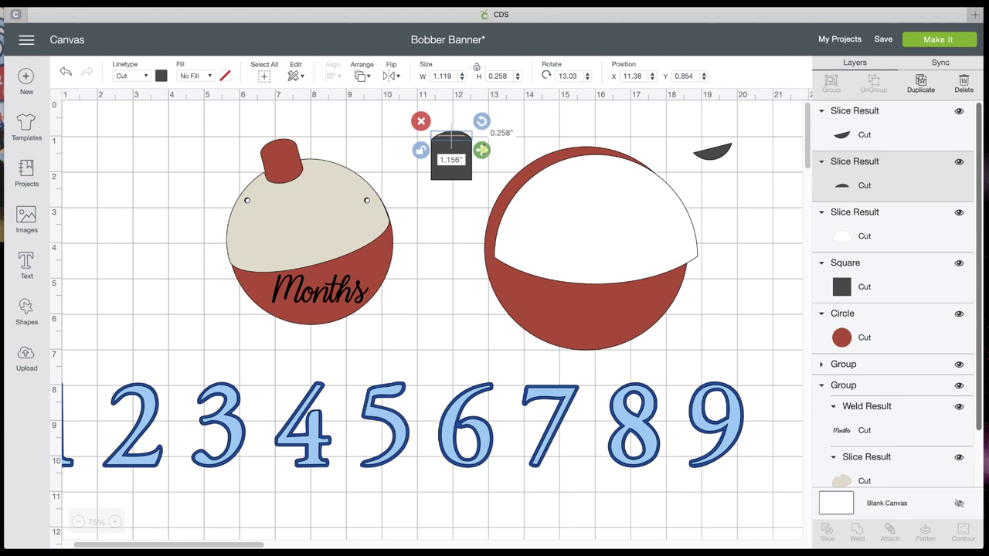
{"action": "left_click", "coordinate": [484, 146]}
{"action": "left_click", "coordinate": [458, 142]}
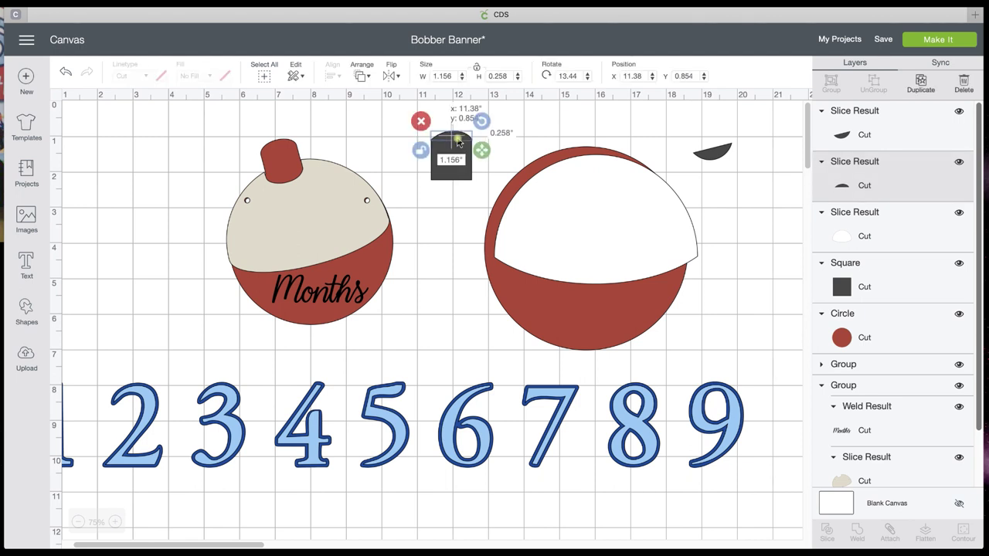
Step: Weld the cap, the small square and the large red circle into one shape
{"action": "left_click", "coordinate": [503, 142]}
{"action": "left_click_drag", "start_coordinate": [508, 133], "coordinate": [433, 151]}
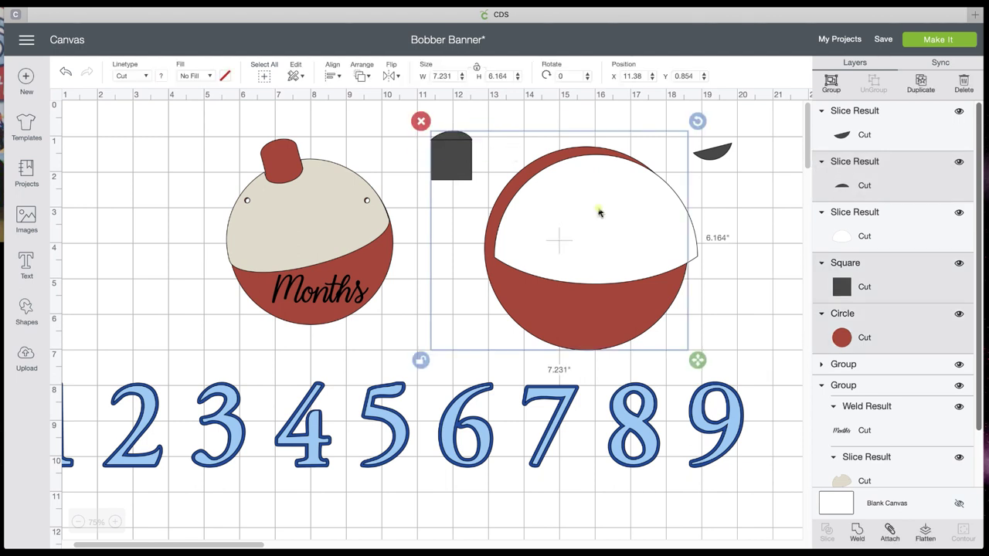
{"action": "left_click", "coordinate": [858, 539]}
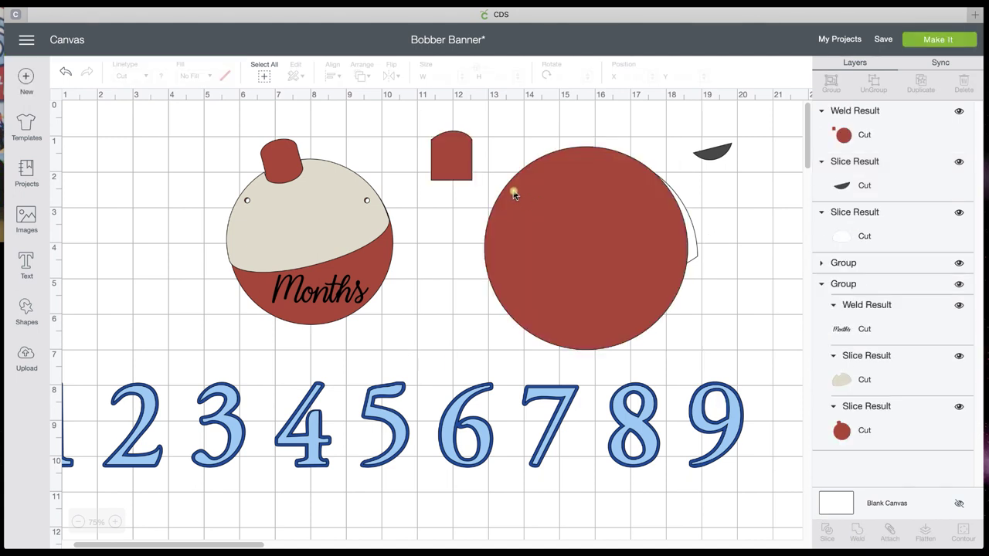
Step: Hide the large circle's contour in the welded shape, leaving only the knob
{"action": "left_click_drag", "start_coordinate": [570, 199], "coordinate": [570, 222]}
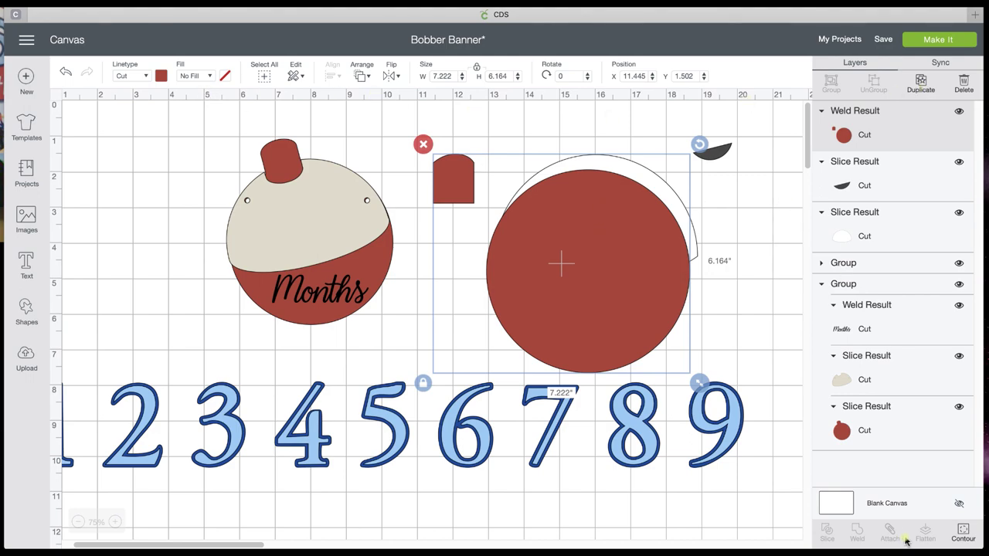
{"action": "left_click", "coordinate": [963, 531]}
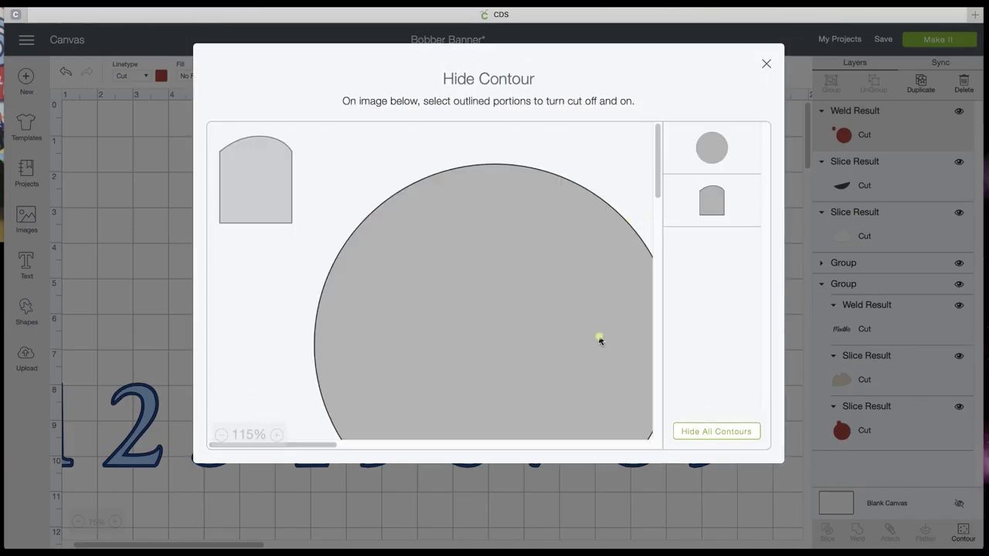
{"action": "left_click", "coordinate": [600, 340]}
{"action": "left_click", "coordinate": [711, 506]}
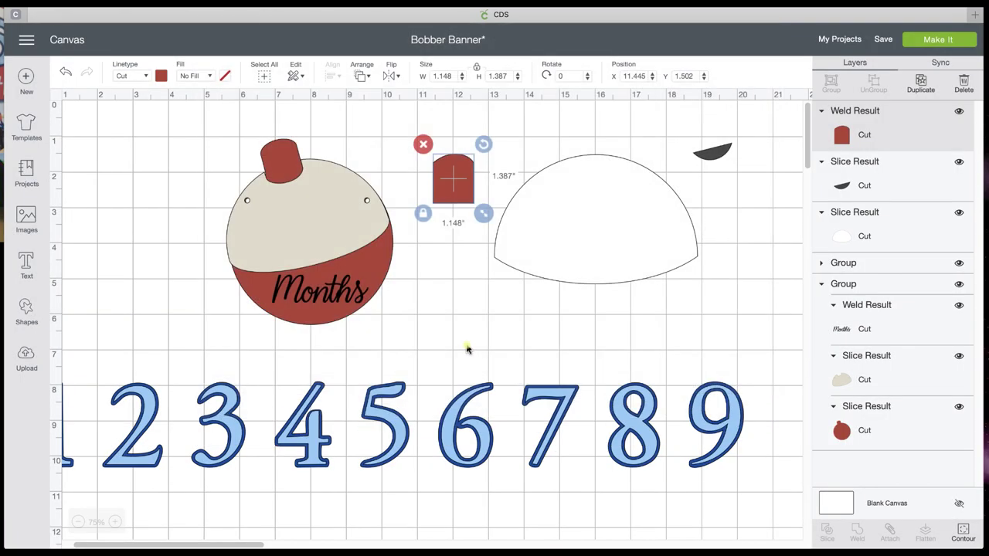
Step: Duplicate the knob and switch the copy's contours so only the large circle is cut
{"action": "left_click", "coordinate": [920, 84]}
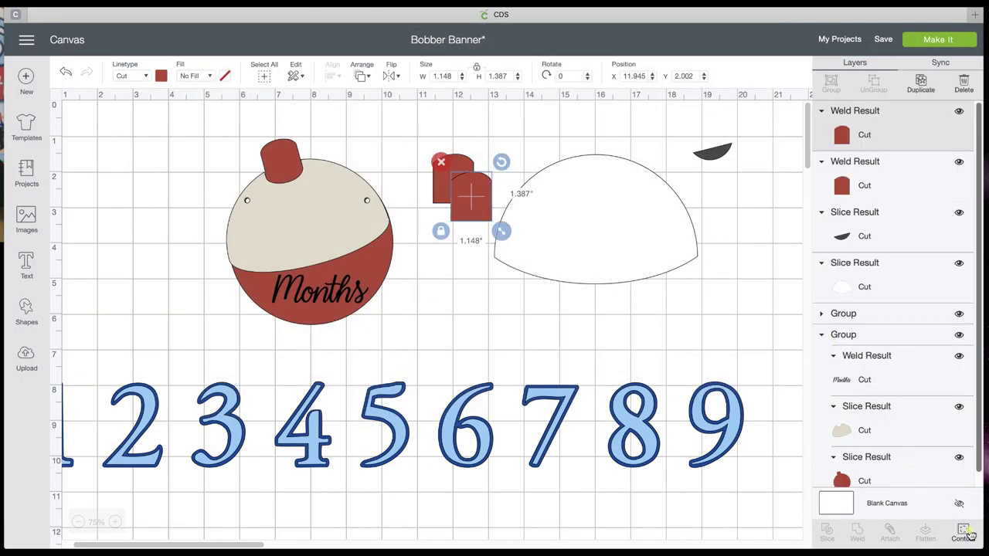
{"action": "left_click", "coordinate": [963, 532]}
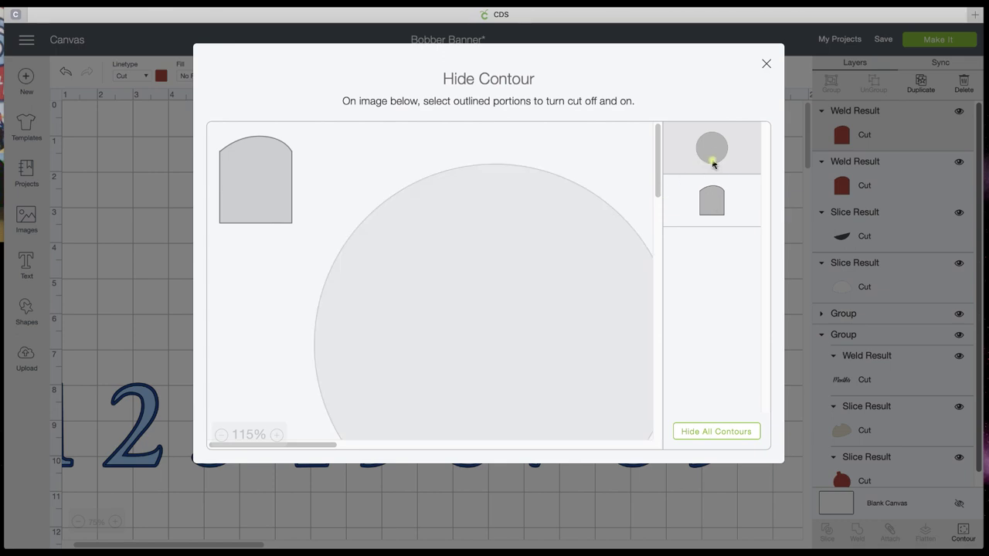
{"action": "left_click", "coordinate": [712, 157]}
{"action": "left_click", "coordinate": [711, 201]}
{"action": "left_click", "coordinate": [453, 489]}
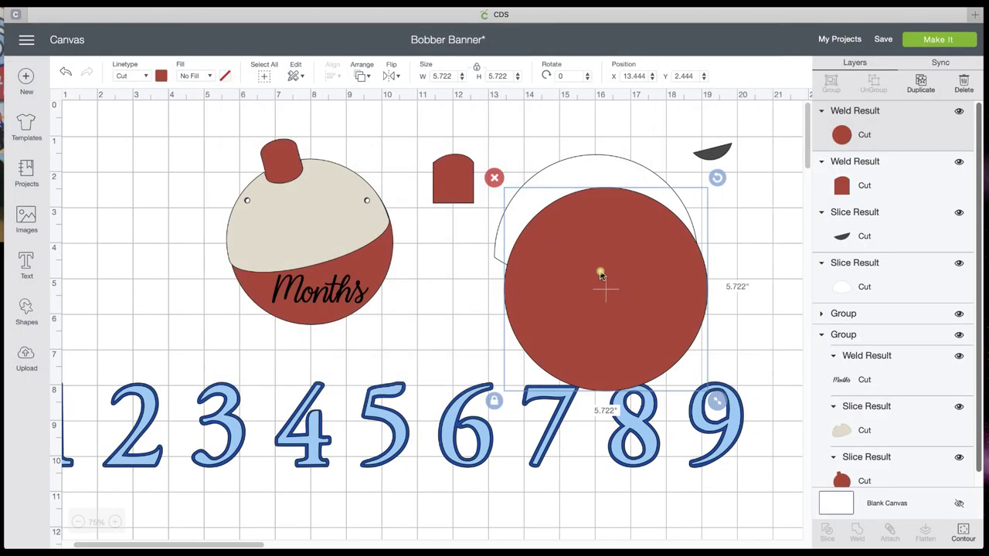
Step: Place the red circle over the white piece and set the knob on its upper edge, rotated to 339.65°
{"action": "left_click_drag", "start_coordinate": [545, 273], "coordinate": [587, 235]}
{"action": "left_click_drag", "start_coordinate": [445, 188], "coordinate": [567, 166]}
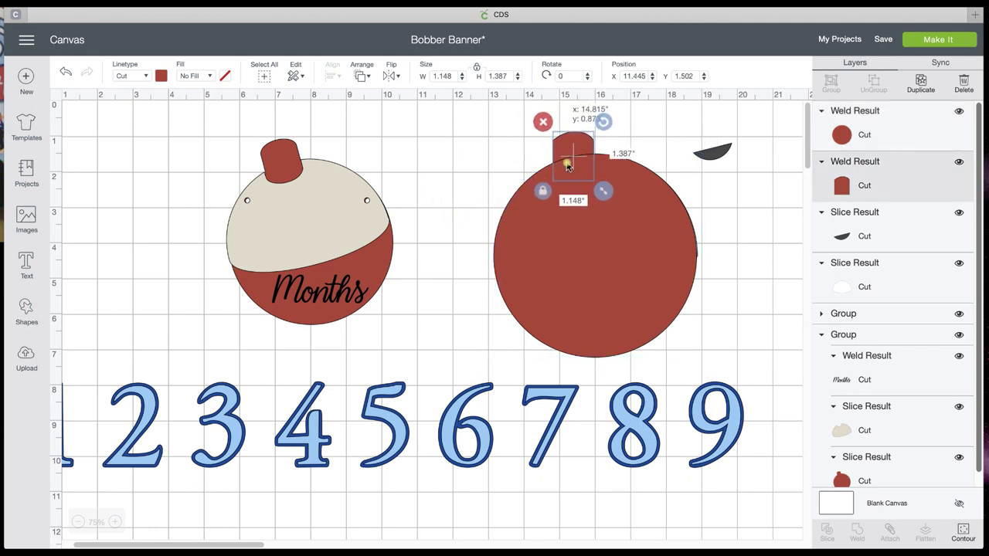
{"action": "left_click_drag", "start_coordinate": [602, 121], "coordinate": [588, 115]}
{"action": "left_click", "coordinate": [584, 150]}
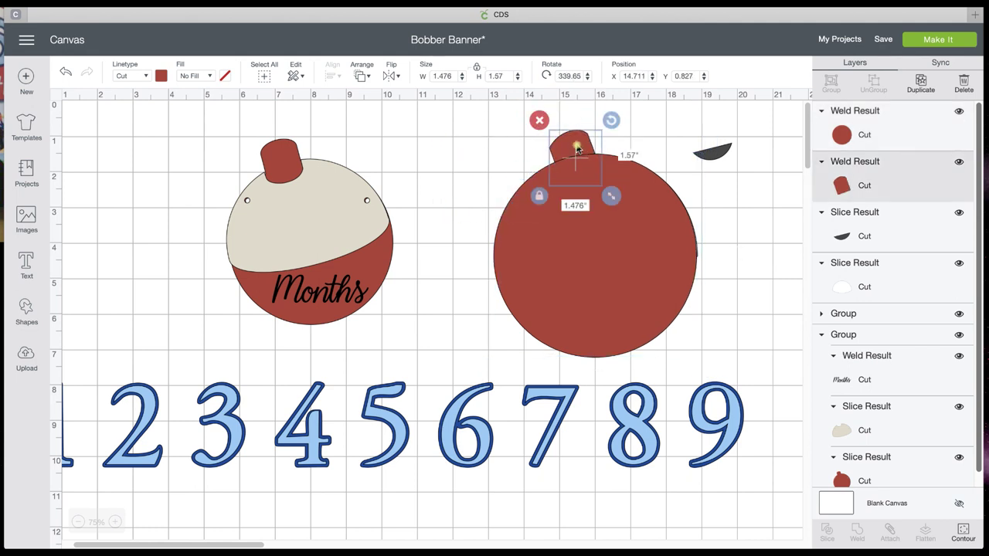
Step: Weld the large red circle and the tilted knob into one bobber shape
{"action": "left_click", "coordinate": [631, 192]}
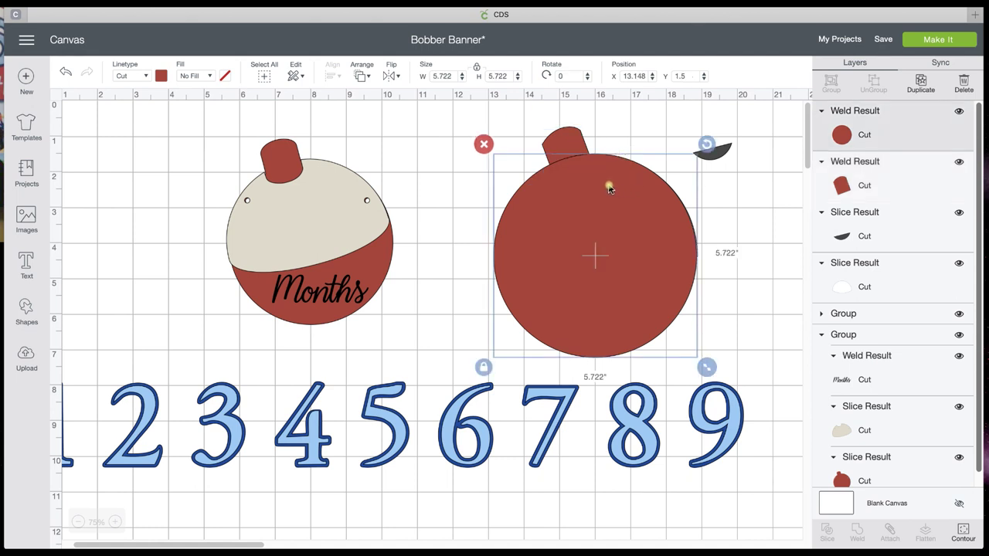
{"action": "left_click", "coordinate": [556, 147], "text": "shift"}
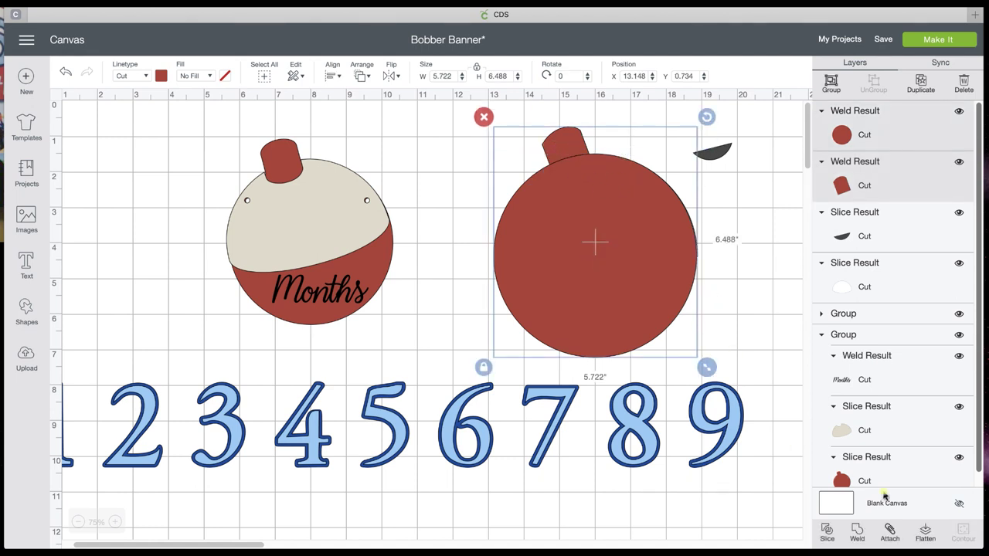
{"action": "left_click", "coordinate": [856, 535]}
Step: Send the welded red bobber to the back and align it with the white upper piece
{"action": "left_click_drag", "start_coordinate": [636, 250], "coordinate": [653, 230]}
{"action": "left_click", "coordinate": [363, 76]}
{"action": "left_click", "coordinate": [374, 100]}
{"action": "left_click_drag", "start_coordinate": [592, 244], "coordinate": [587, 256]}
Step: Place the dark cap at the knob's lower edge at about X 14.596, Y 1.788, and slice it from the white piece
{"action": "left_click_drag", "start_coordinate": [718, 157], "coordinate": [573, 176]}
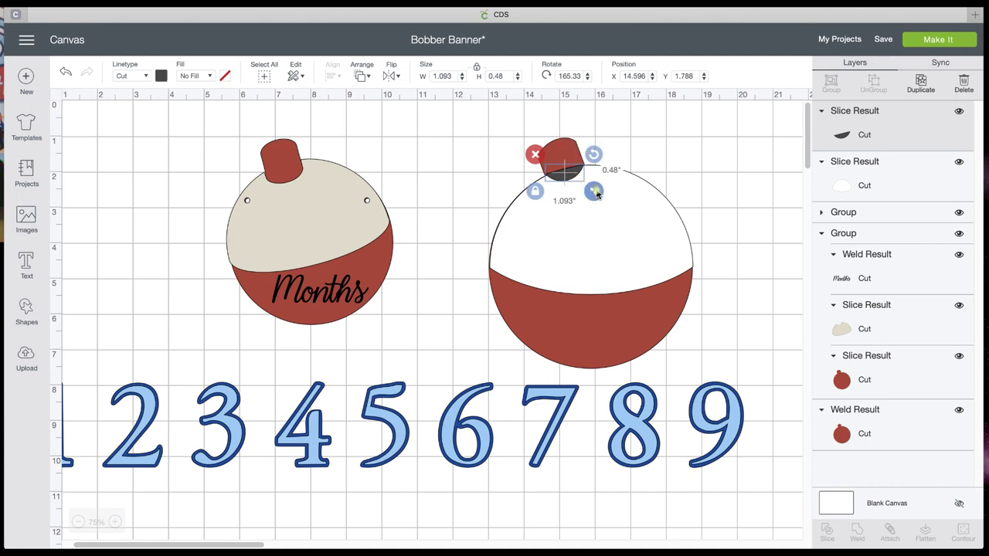
{"action": "left_click", "coordinate": [629, 224], "text": "shift"}
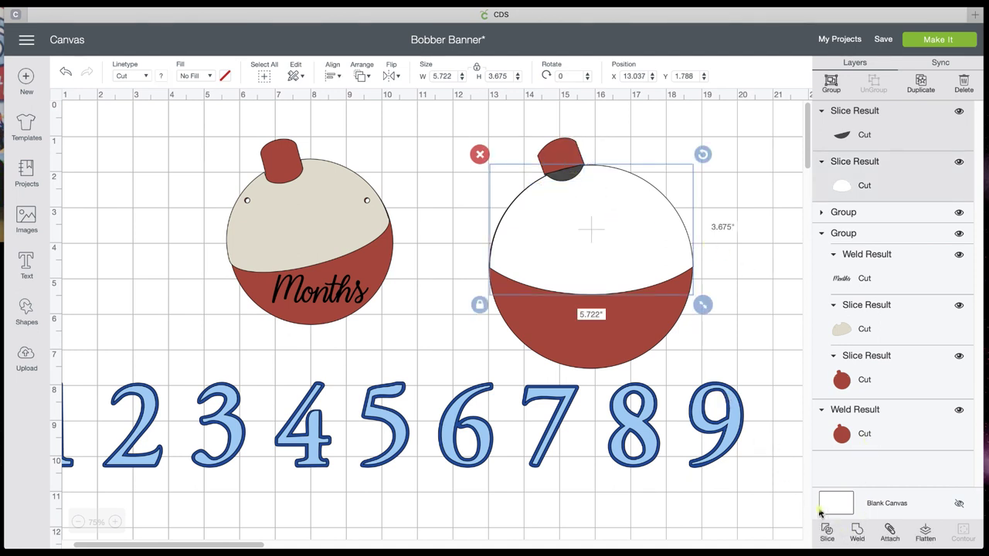
{"action": "left_click", "coordinate": [825, 533]}
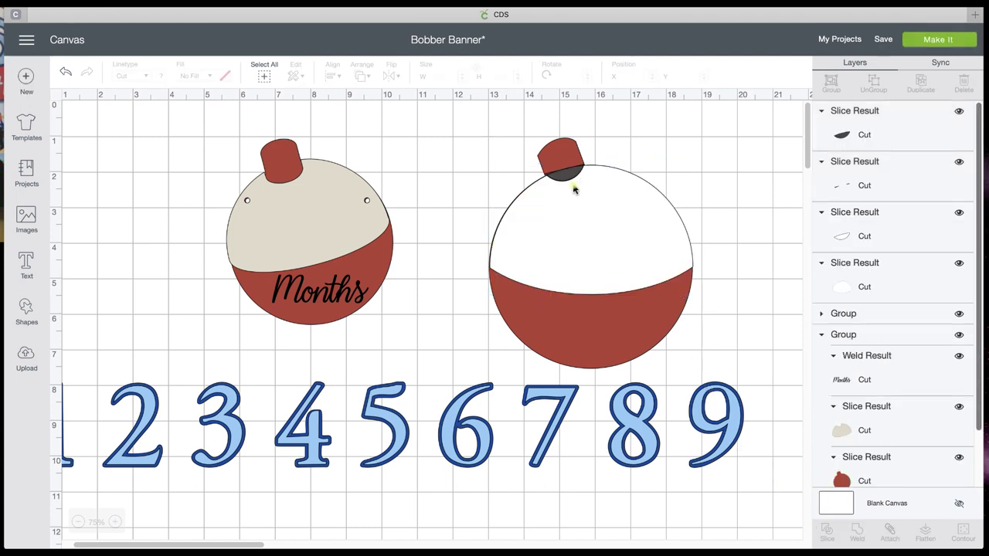
Step: Delete the dark cap, the white cutout and the sliver pieces left over from the slice
{"action": "left_click", "coordinate": [572, 179]}
{"action": "key", "text": "Delete"}
{"action": "left_click", "coordinate": [560, 182]}
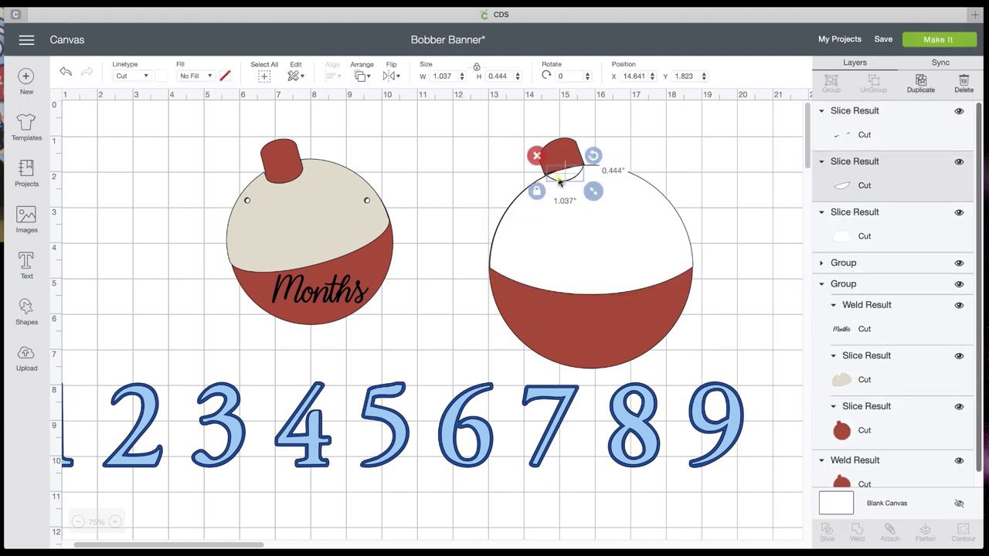
{"action": "left_click", "coordinate": [536, 156]}
{"action": "left_click", "coordinate": [550, 174]}
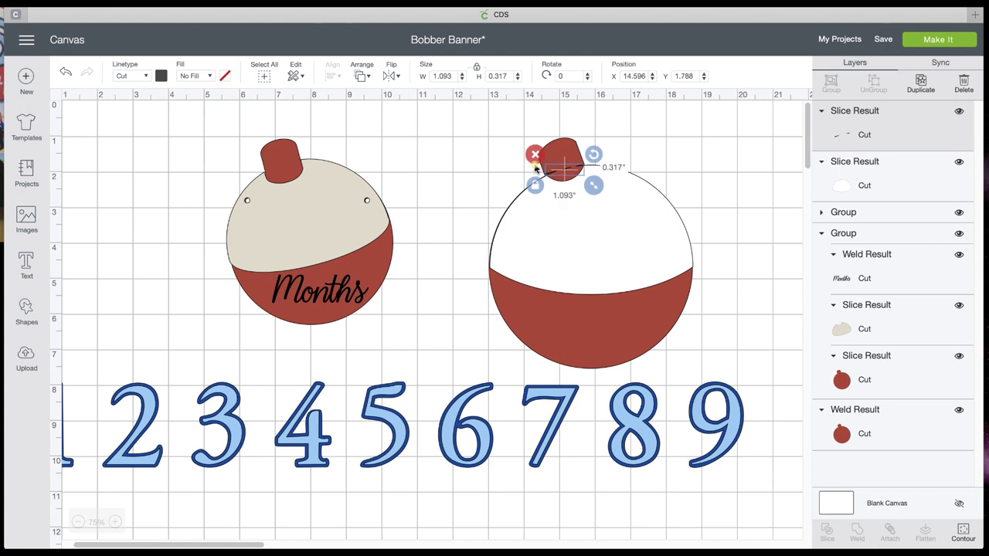
{"action": "left_click", "coordinate": [534, 156]}
Step: Shift the white piece off the bobber and hide the contour of the stray sliver near its notch
{"action": "left_click_drag", "start_coordinate": [570, 178], "coordinate": [581, 199]}
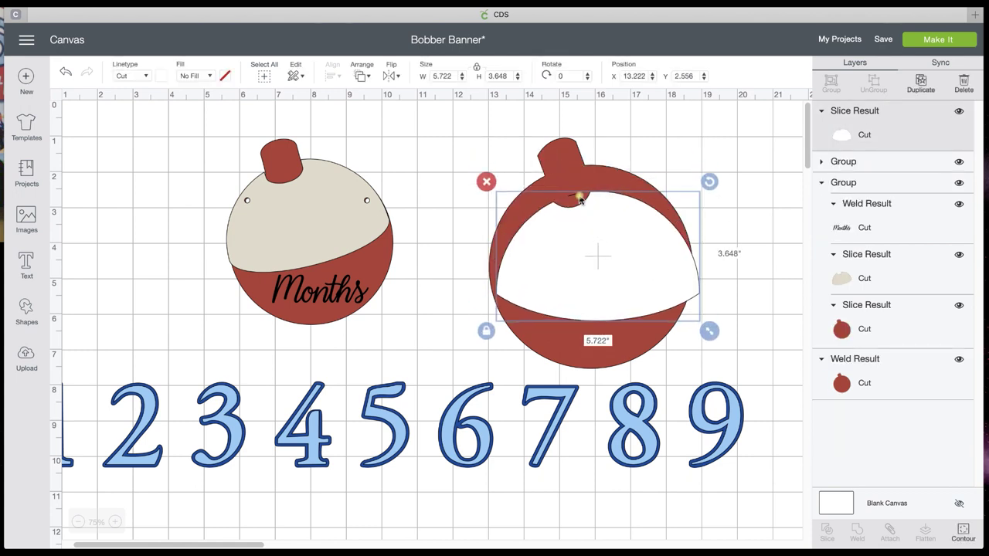
{"action": "left_click", "coordinate": [970, 540]}
{"action": "left_click", "coordinate": [452, 153]}
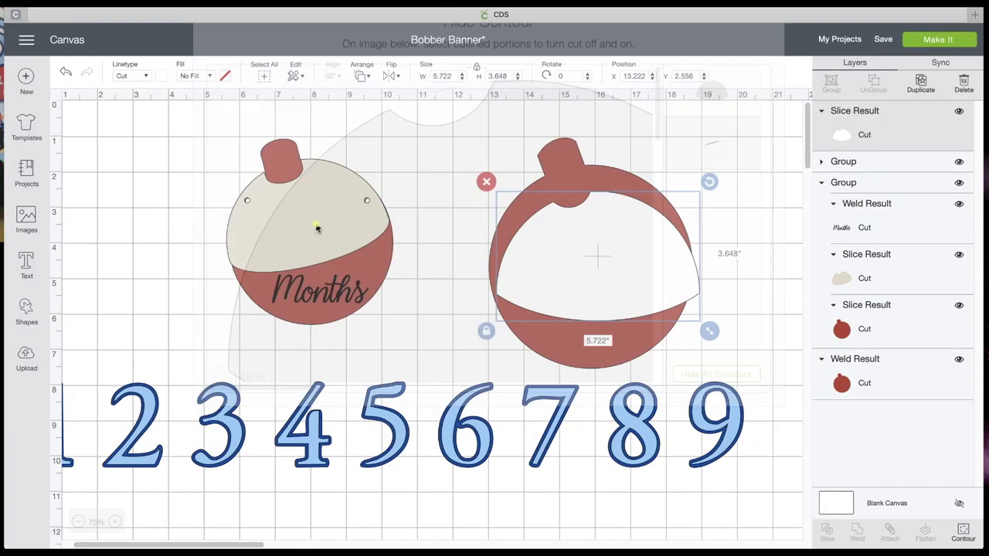
{"action": "left_click", "coordinate": [181, 212]}
Step: Fit the notched white piece back onto the red bobber below the knob and save the project
{"action": "left_click_drag", "start_coordinate": [584, 265], "coordinate": [578, 239]}
{"action": "left_click", "coordinate": [739, 235]}
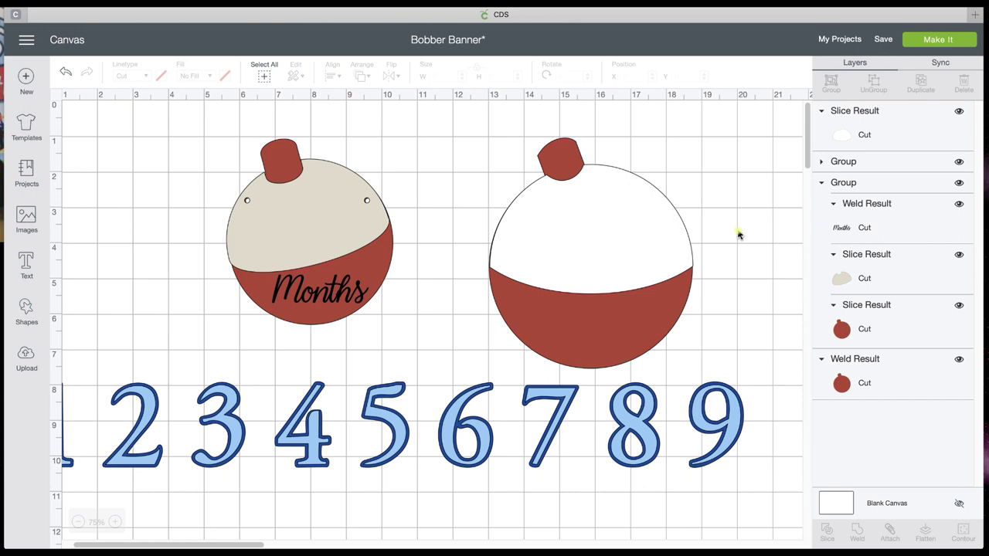
{"action": "left_click", "coordinate": [886, 47]}
{"action": "left_click", "coordinate": [899, 63]}
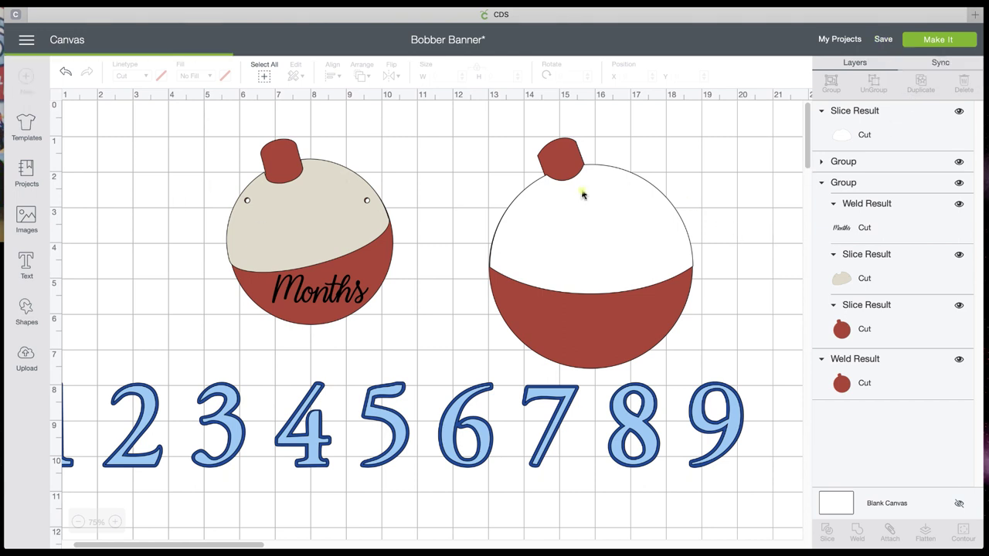